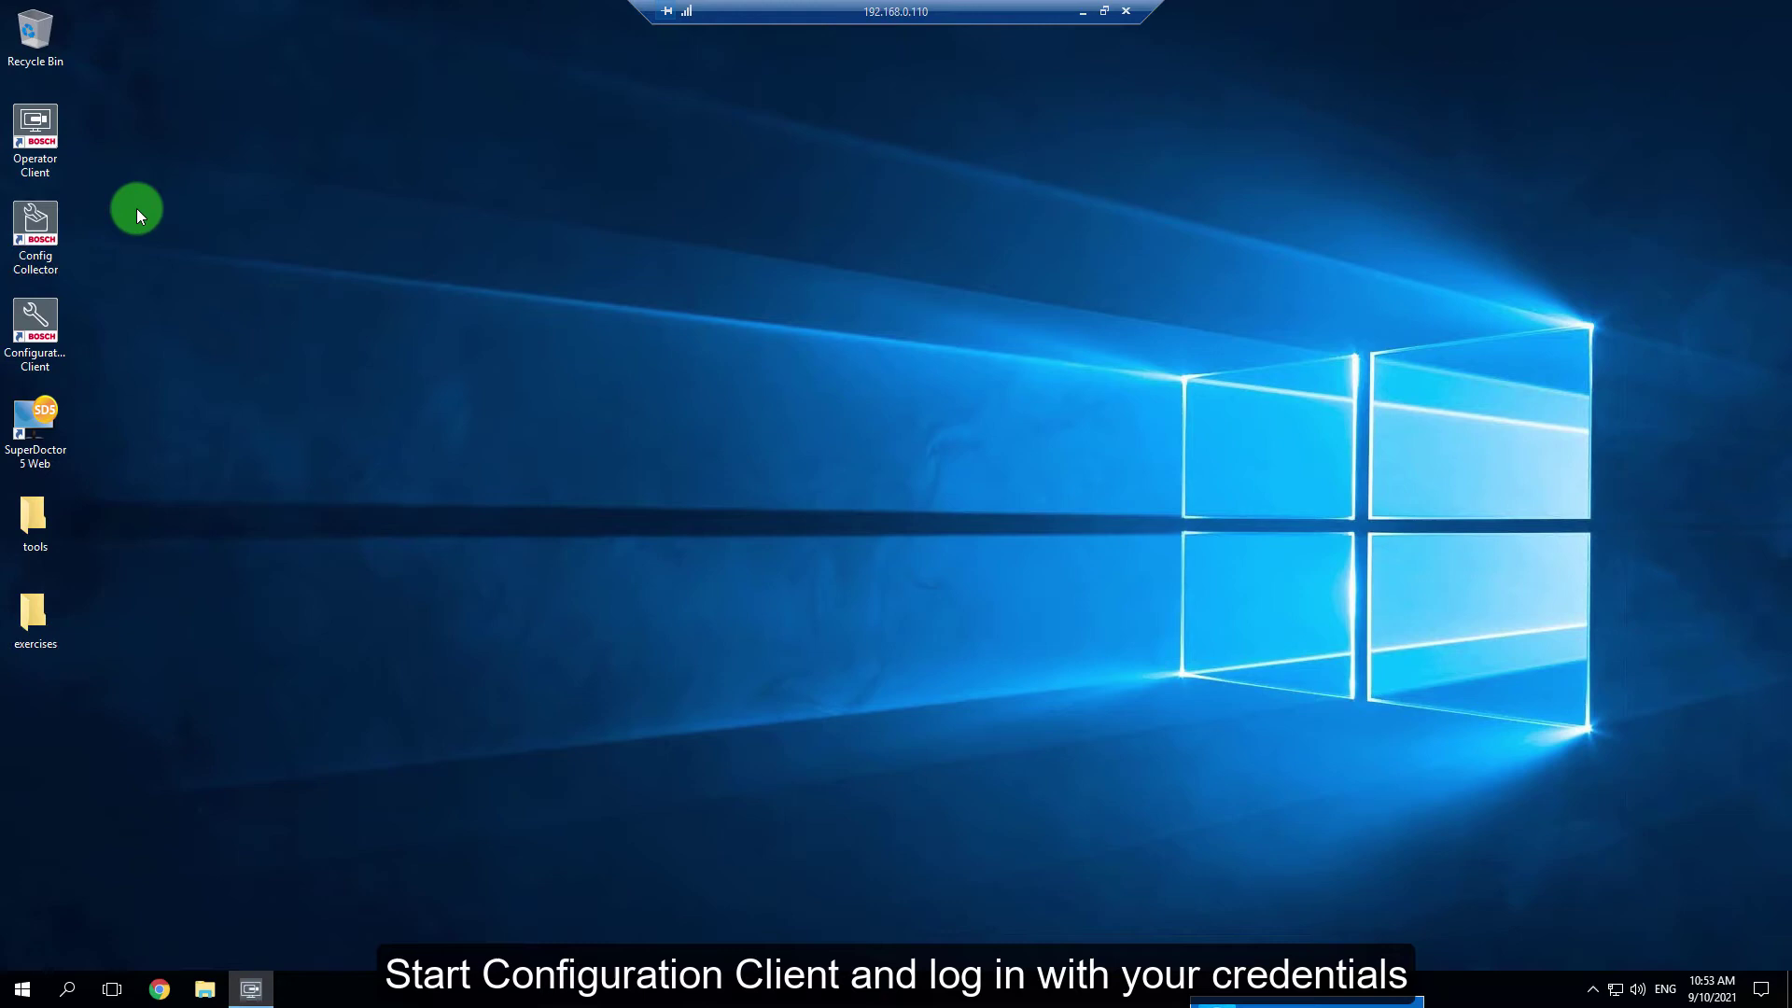
# Launch BVMS Configuration Client and log in with the administrator password.
pyautogui.click(35, 322)
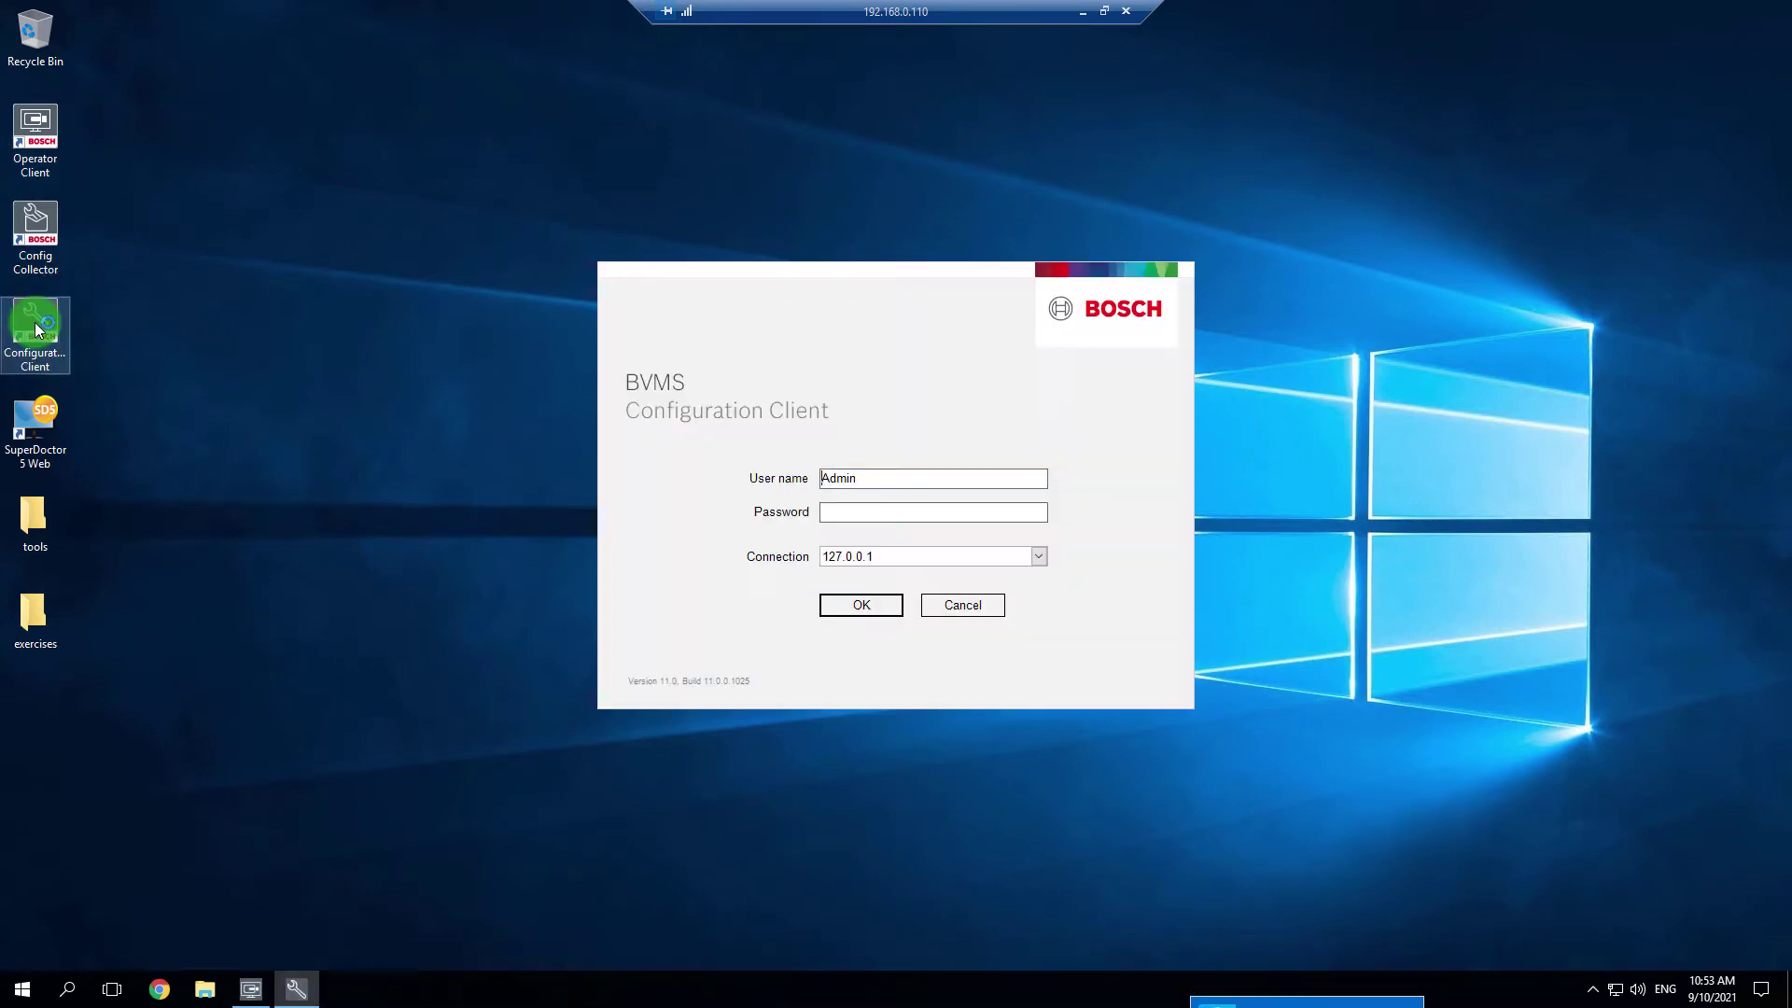
pyautogui.write('************')
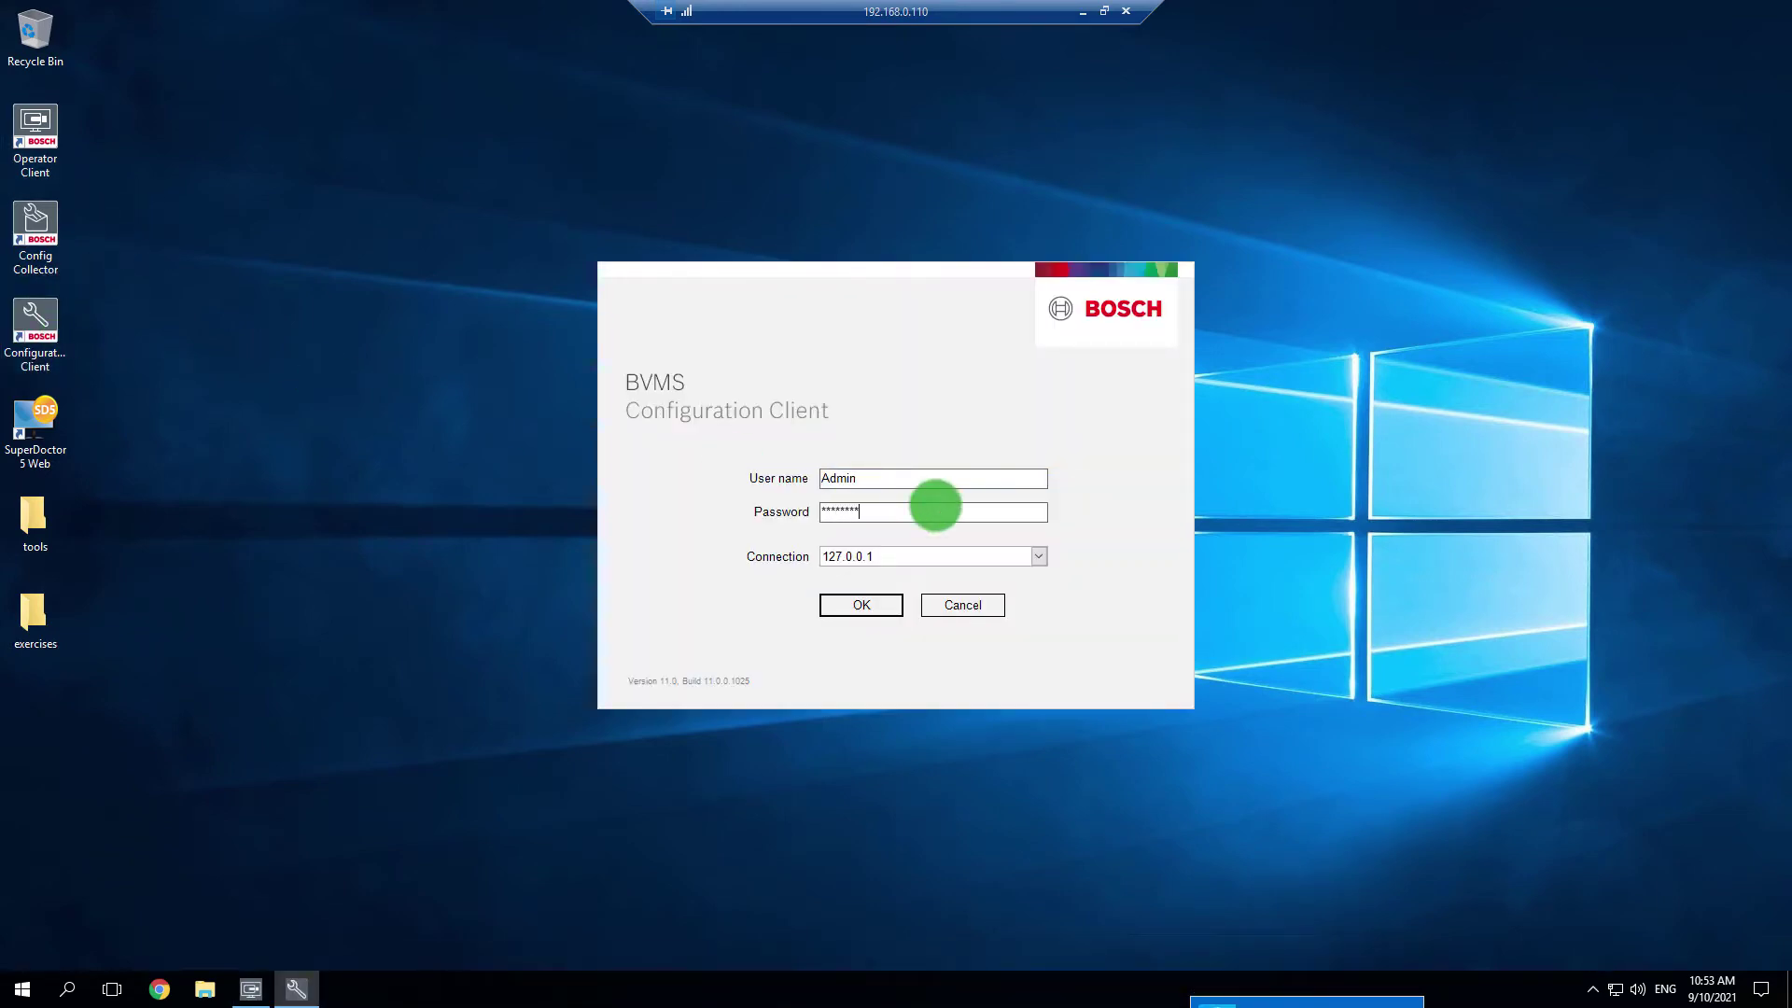
pyautogui.press('Return')
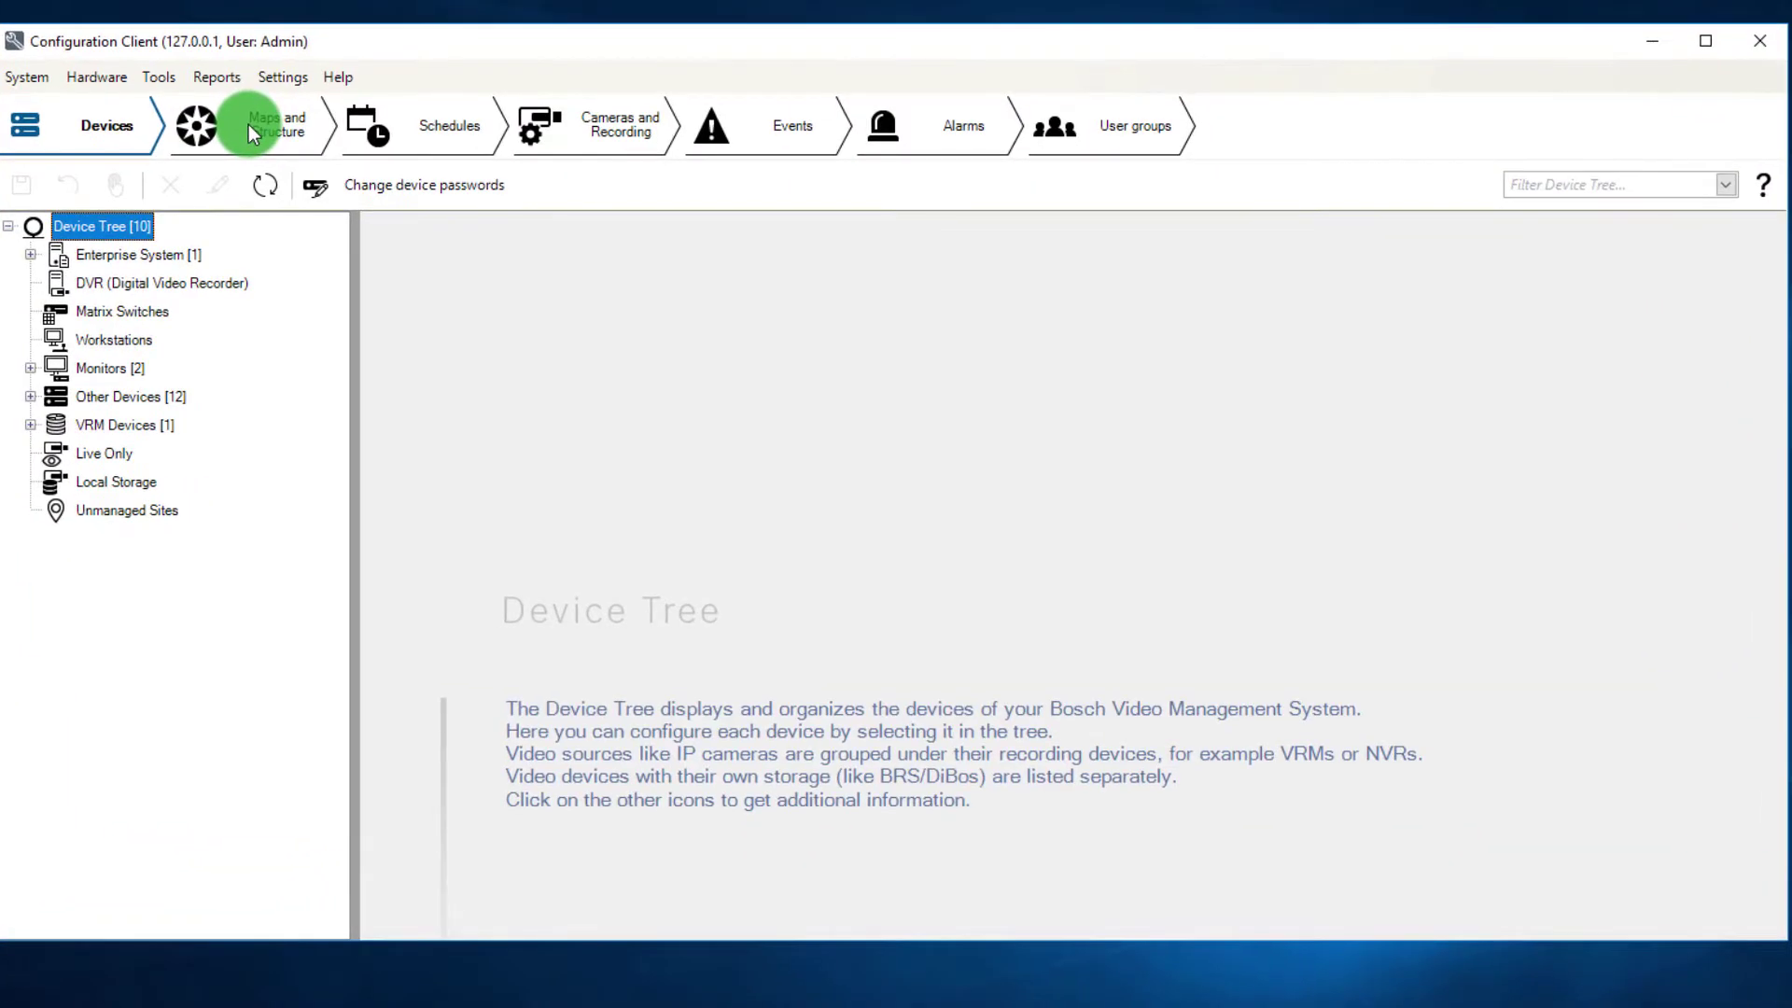
# On the Schedules page, paint weekdays 5–6 PM, Sunday after 5 PM and Sunday before 8 AM as Night.
pyautogui.click(248, 125)
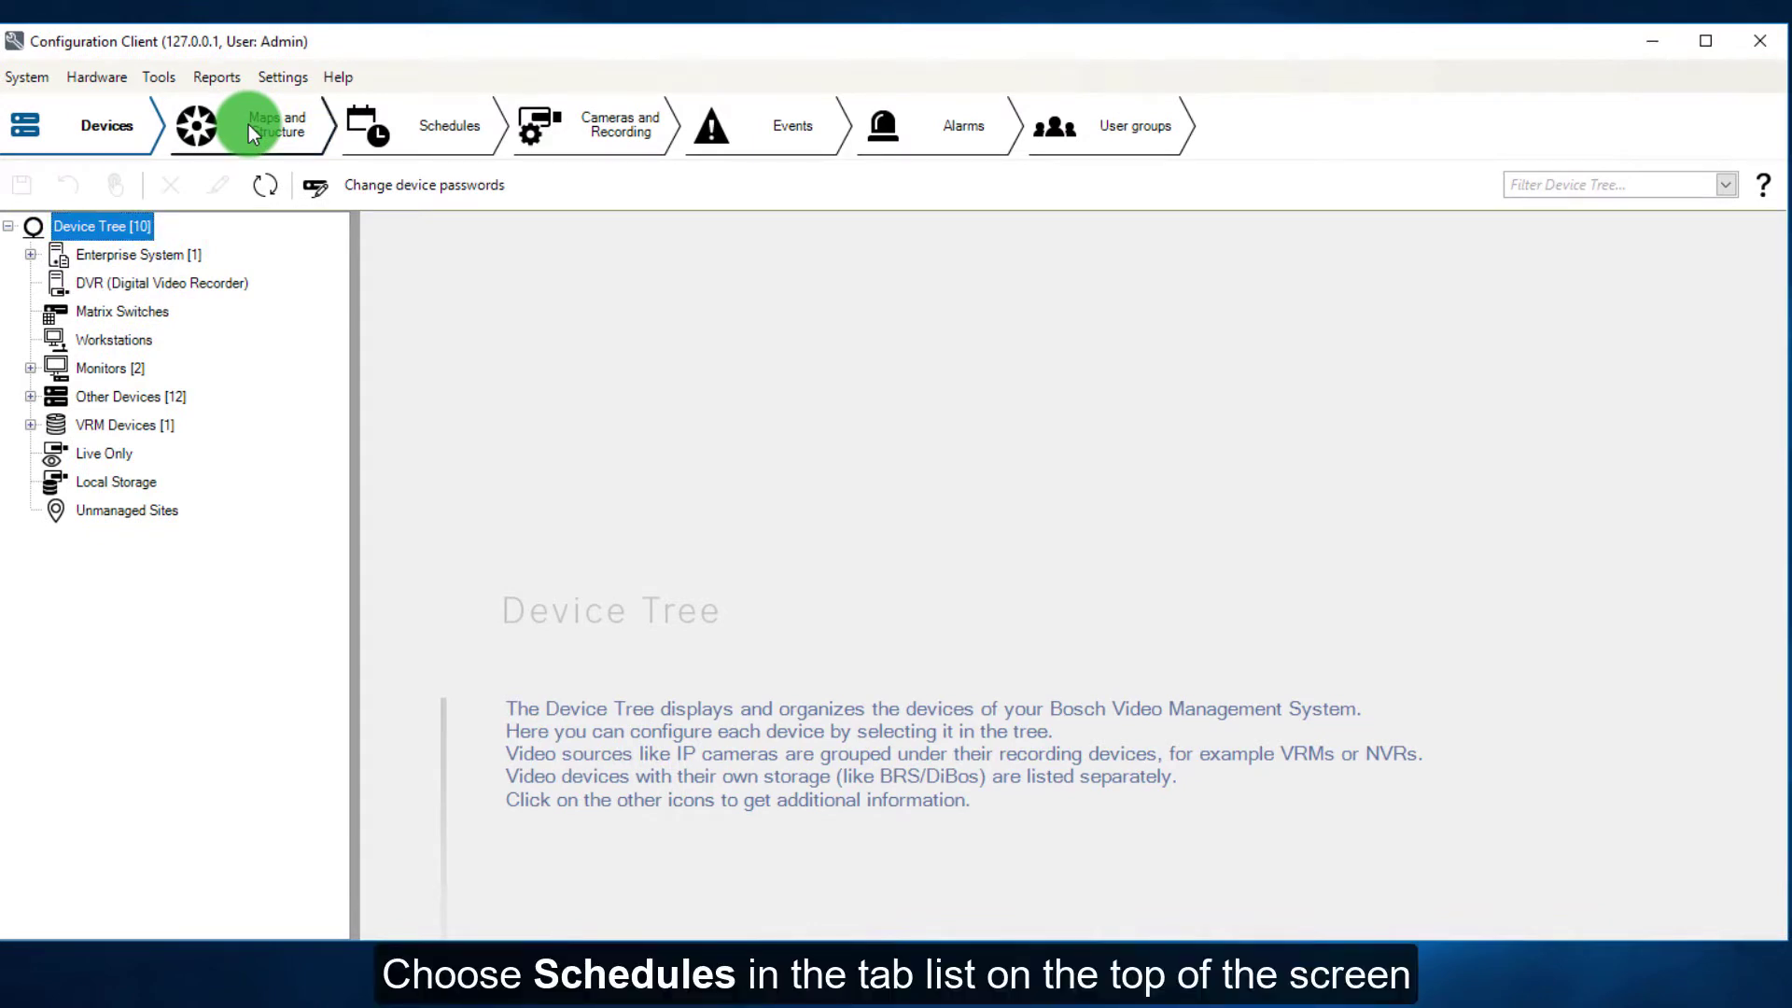
pyautogui.click(418, 142)
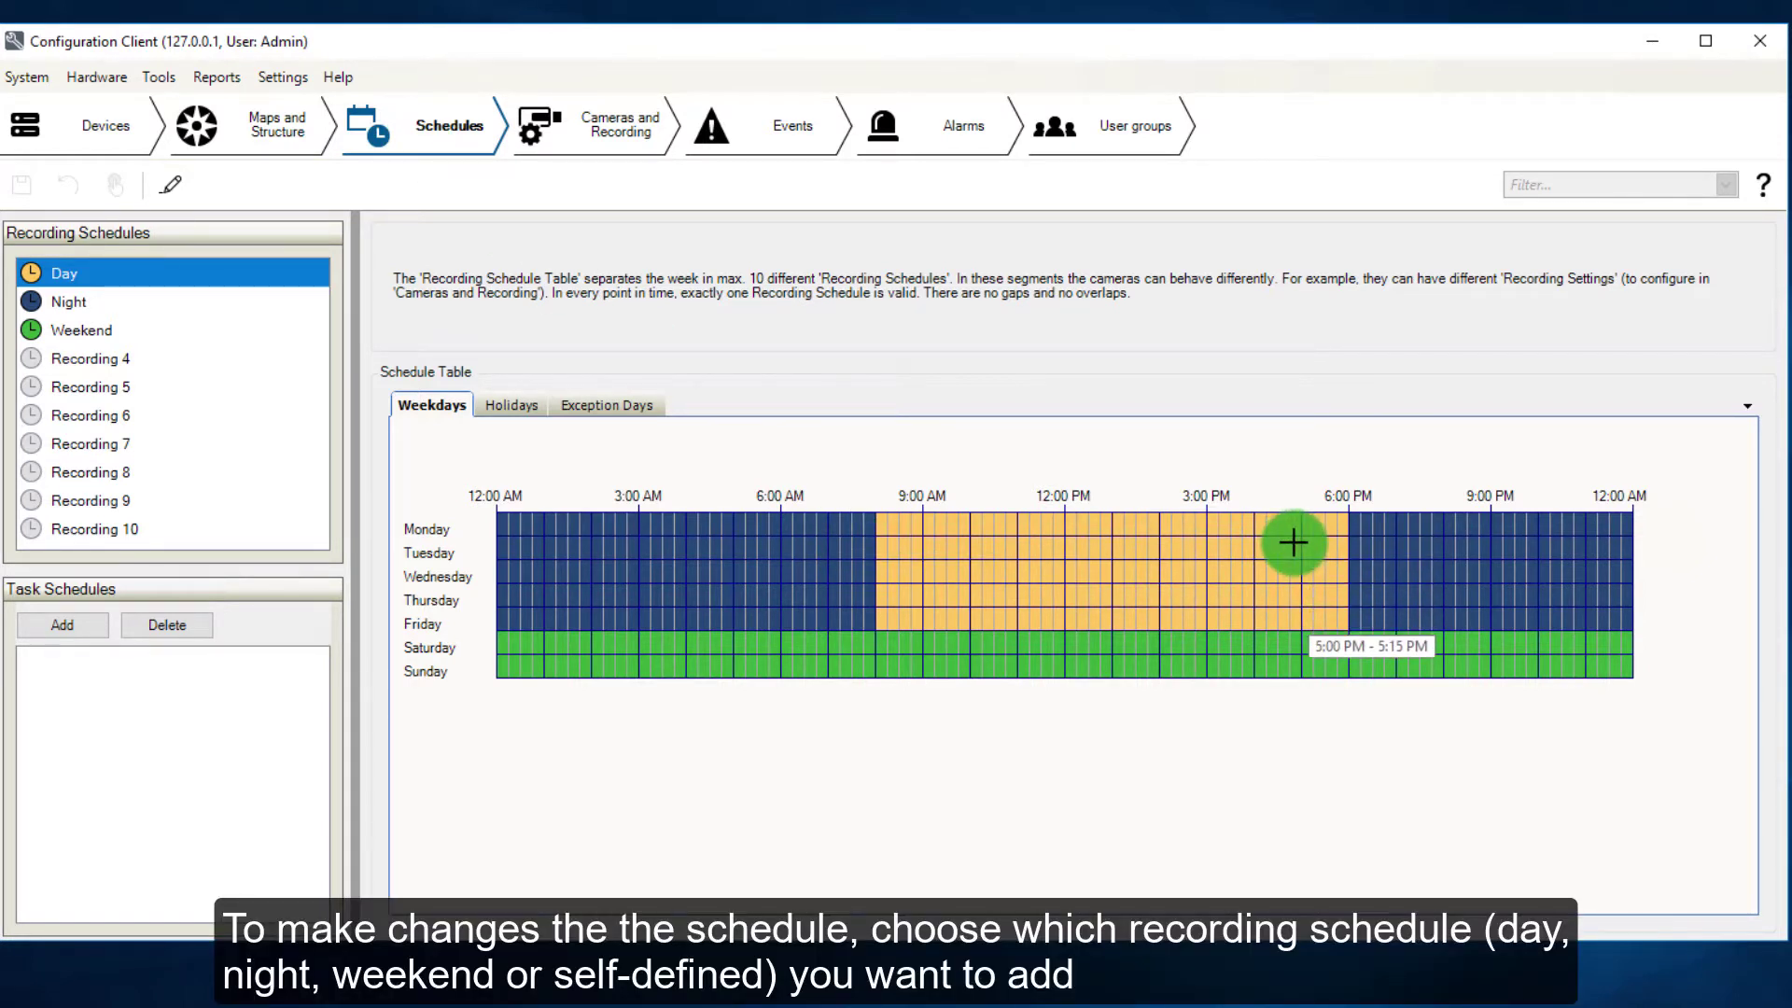
pyautogui.click(80, 273)
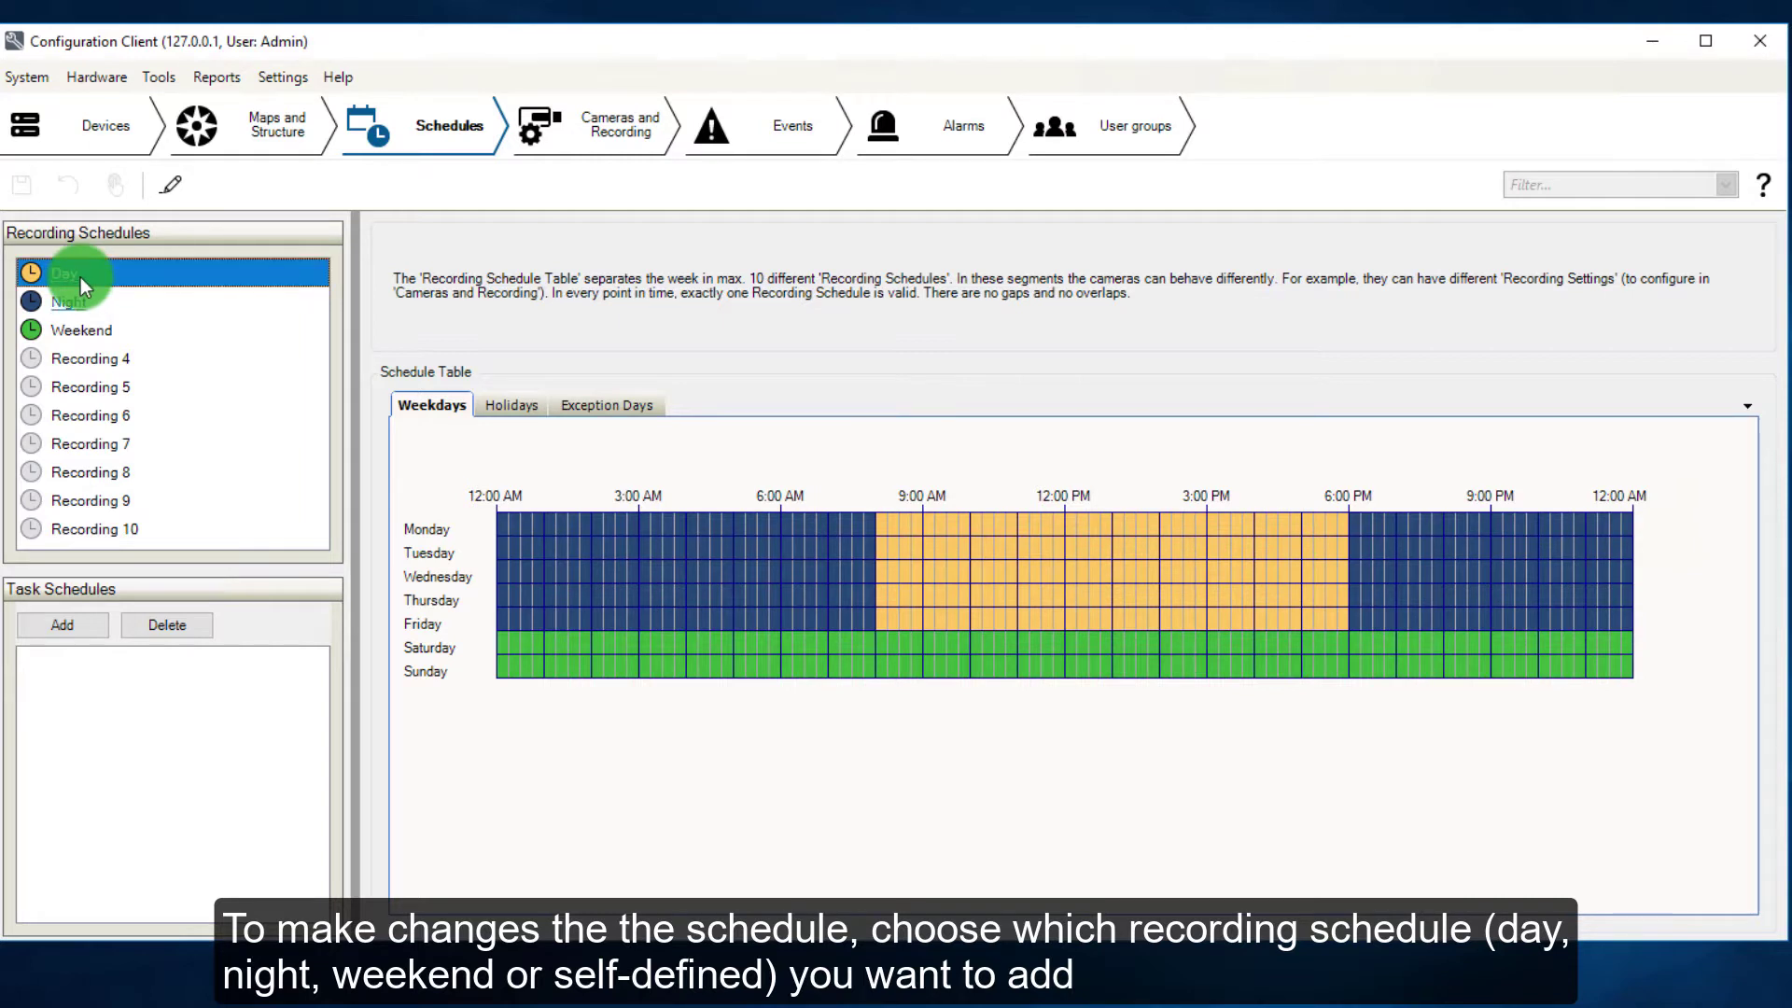
pyautogui.click(110, 303)
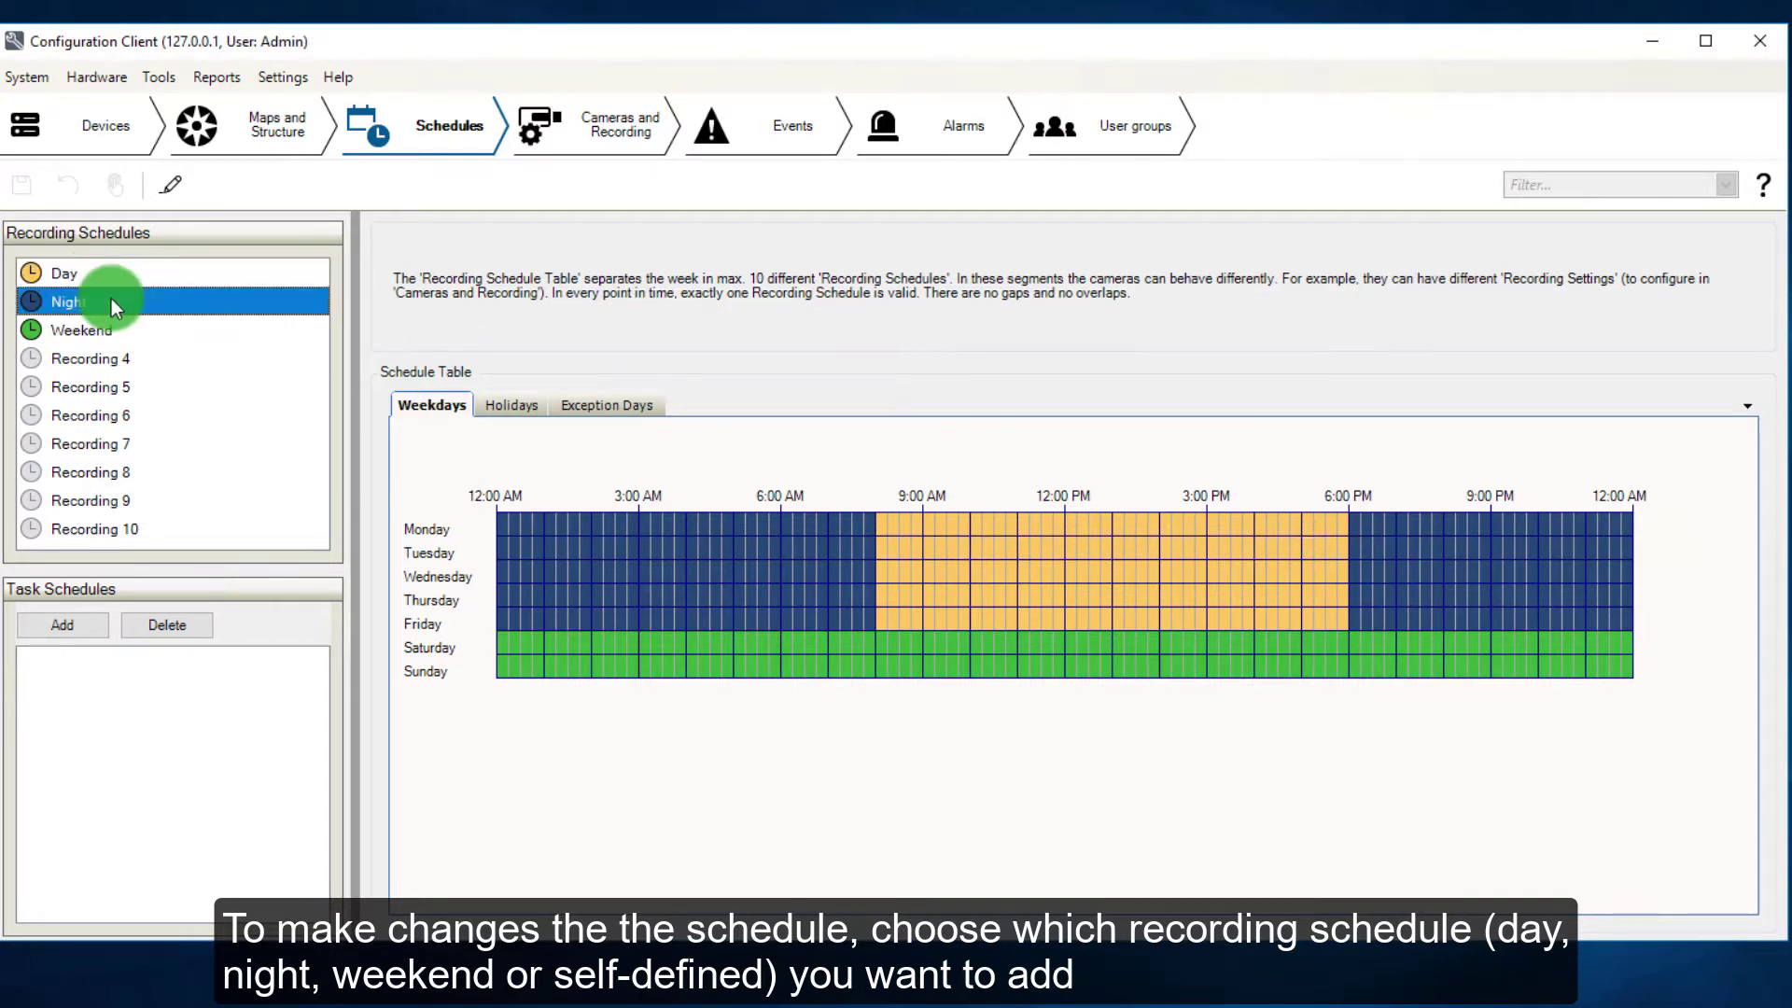
pyautogui.moveTo(1312, 520)
pyautogui.mouseDown()
pyautogui.moveTo(1344, 524)
pyautogui.moveTo(1347, 618)
pyautogui.mouseUp()
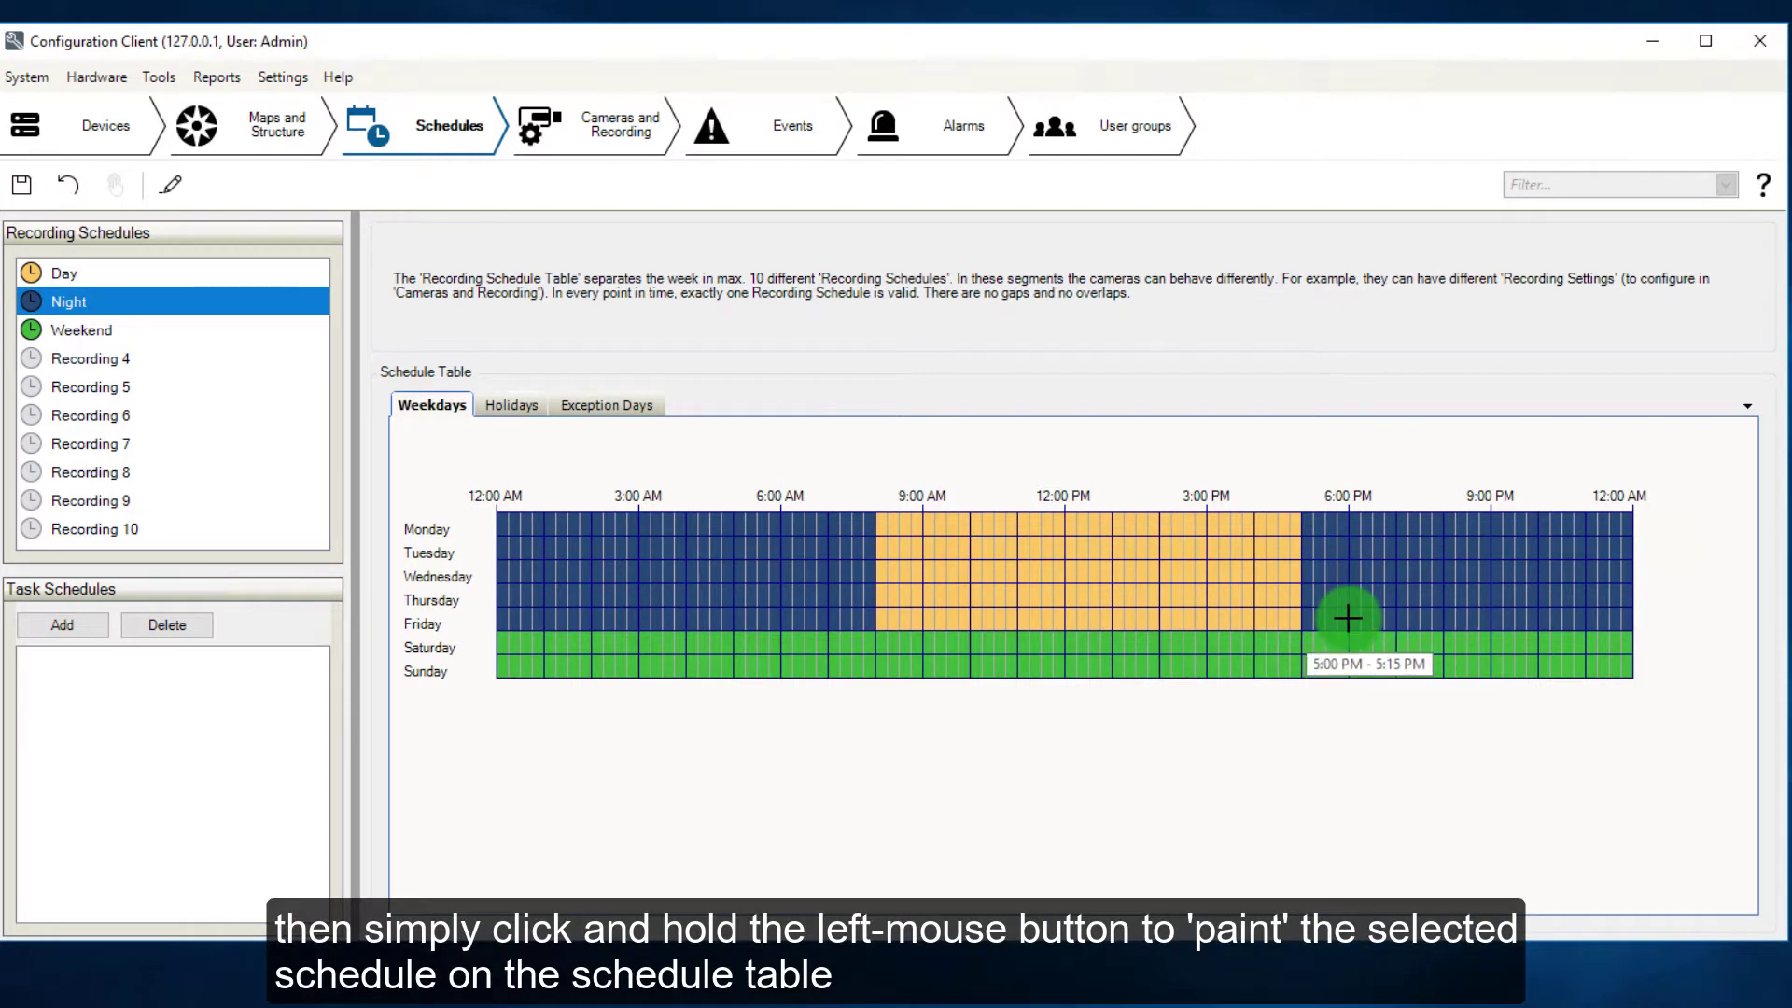
pyautogui.moveTo(1308, 659); pyautogui.dragTo(1625, 659)
pyautogui.moveTo(872, 661); pyautogui.dragTo(493, 661)
# Paint Sunday 8 AM–5 PM as Day and all of Friday as Weekend.
pyautogui.click(98, 272)
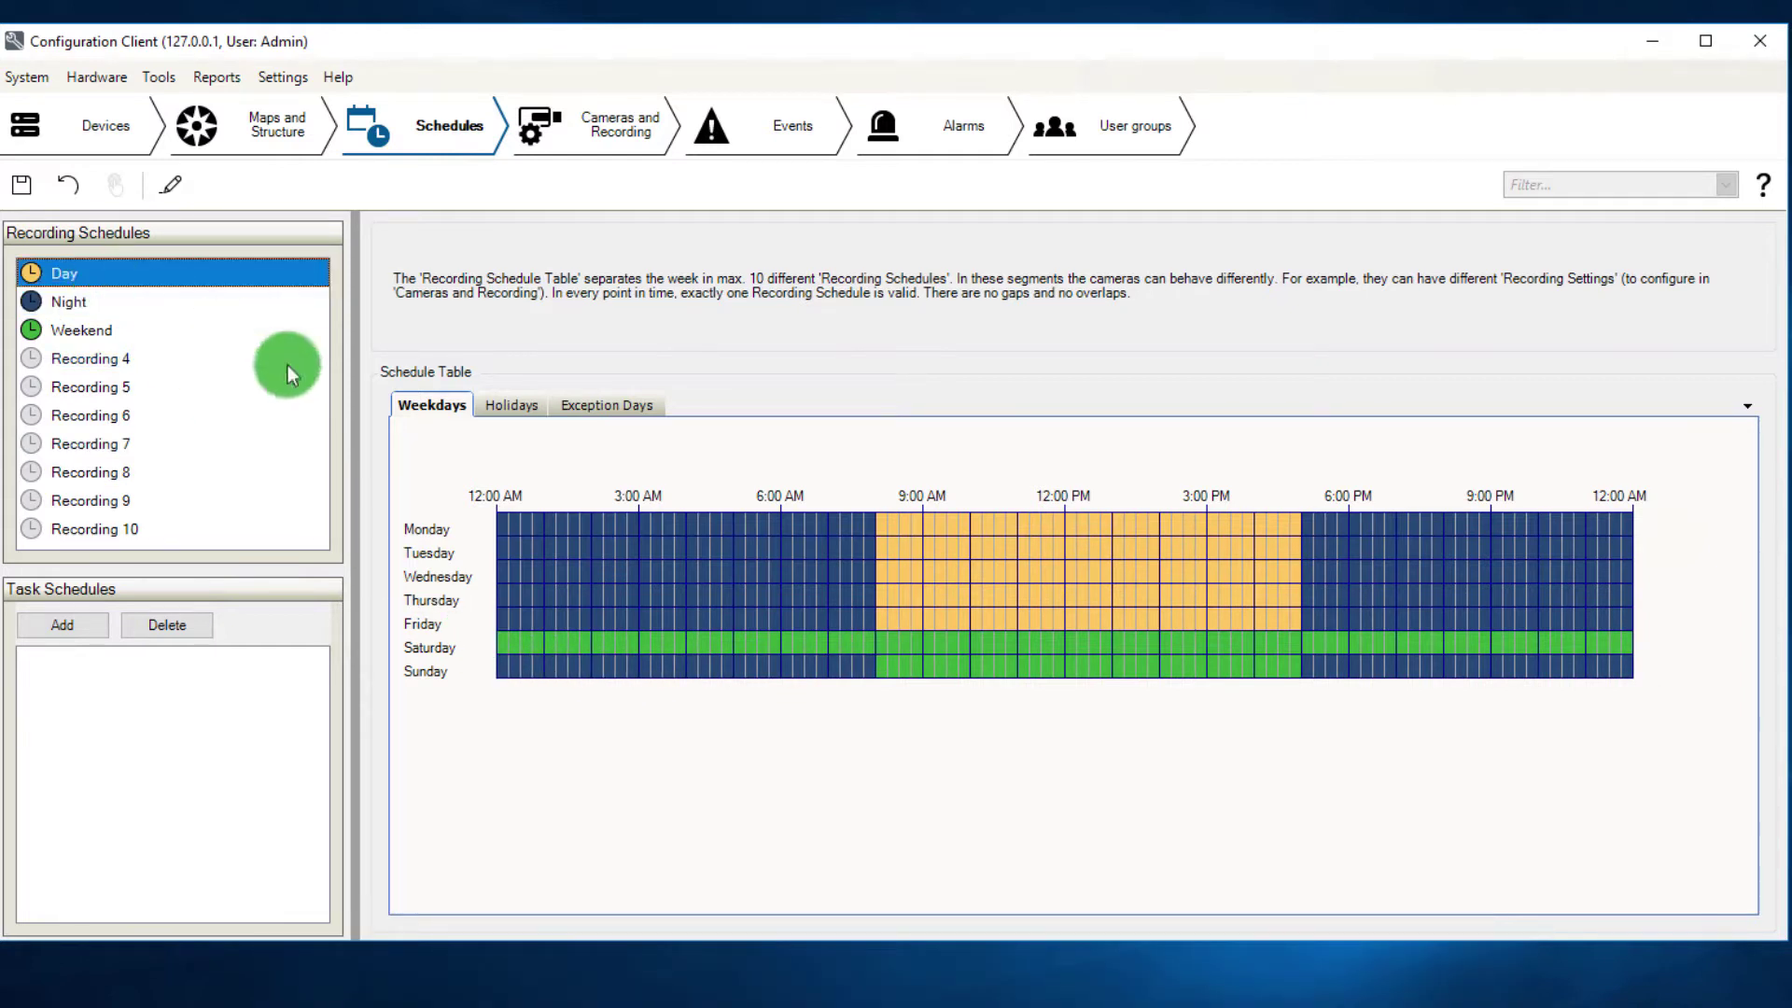
pyautogui.moveTo(885, 663); pyautogui.dragTo(1291, 666)
pyautogui.click(92, 327)
pyautogui.moveTo(498, 622); pyautogui.dragTo(1700, 629)
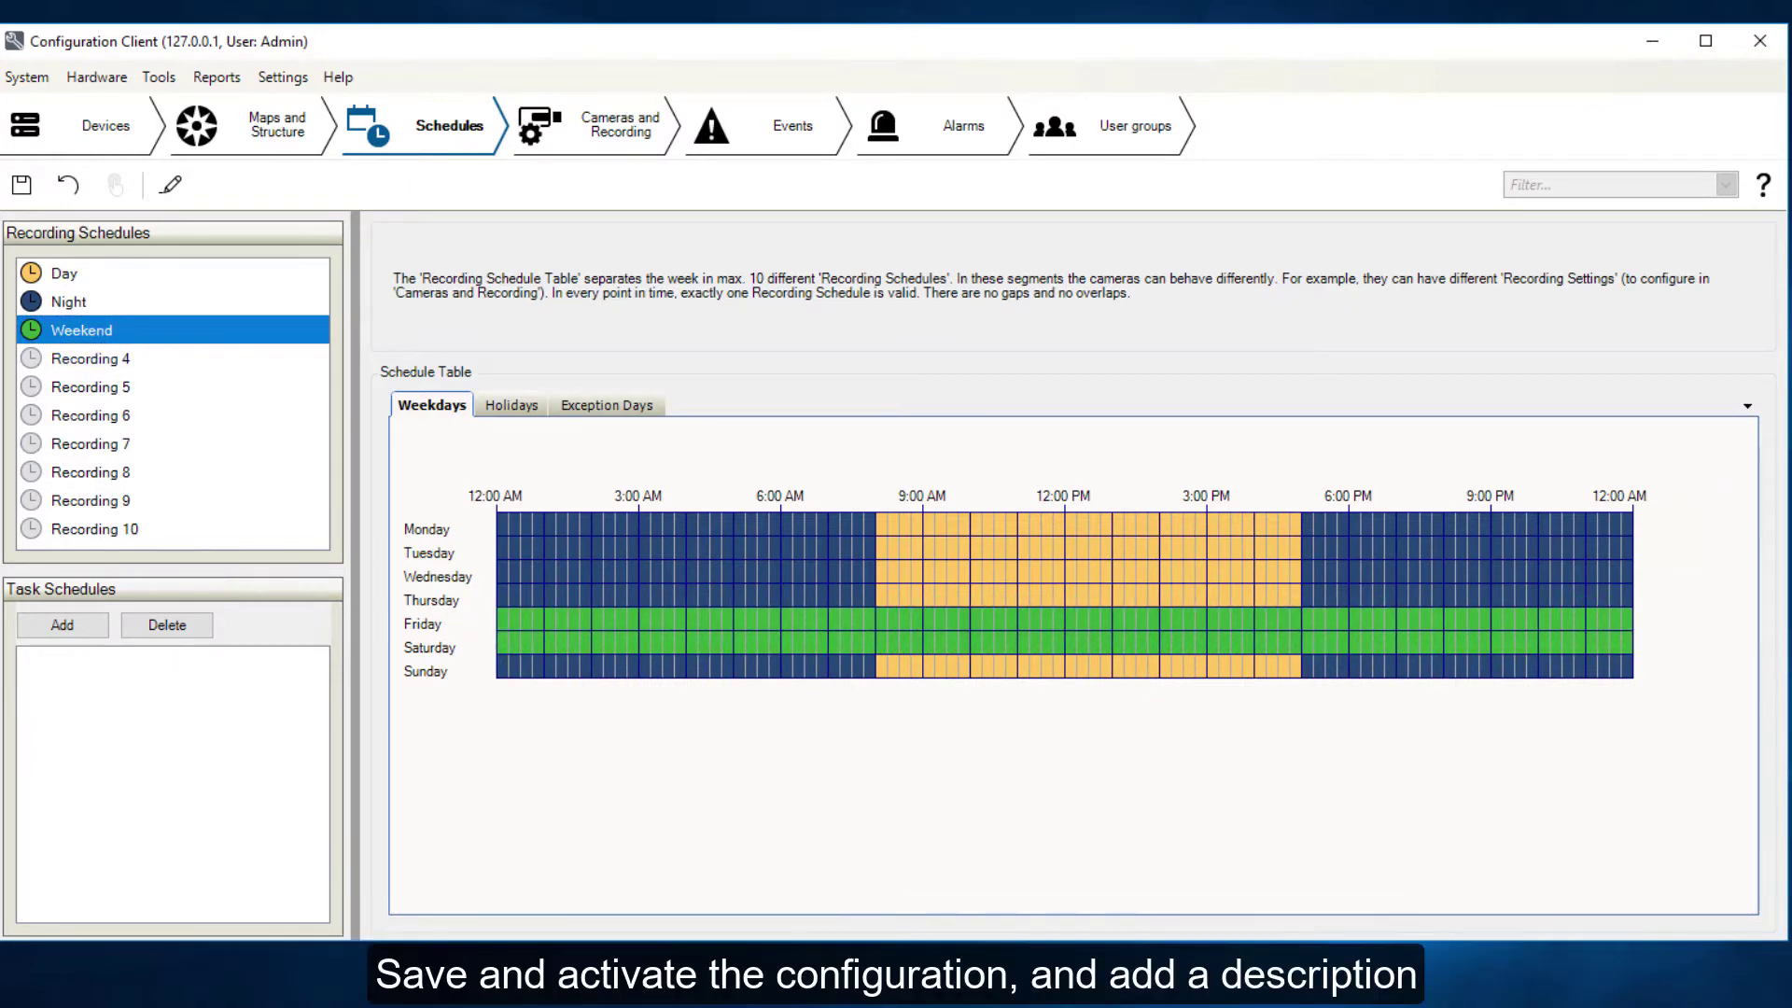
# Save and activate the configuration with the description 'Changed schedule'.
pyautogui.click(21, 184)
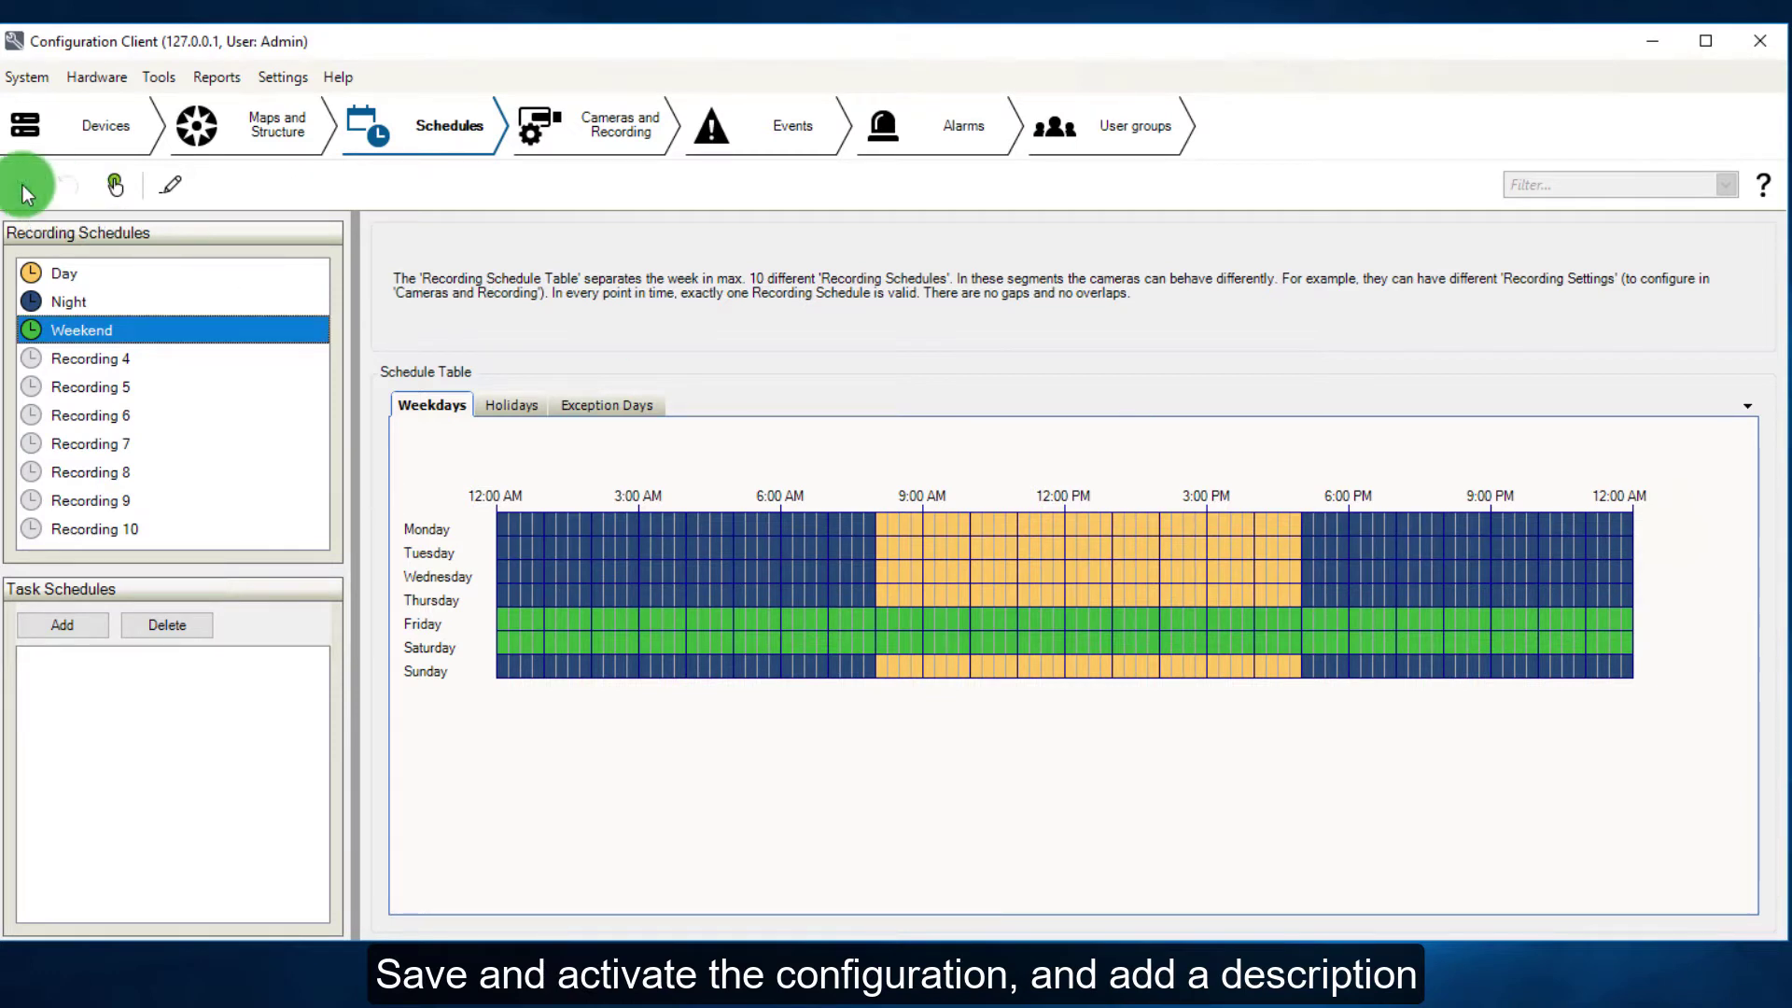
pyautogui.click(116, 185)
pyautogui.write('Changed schedule')
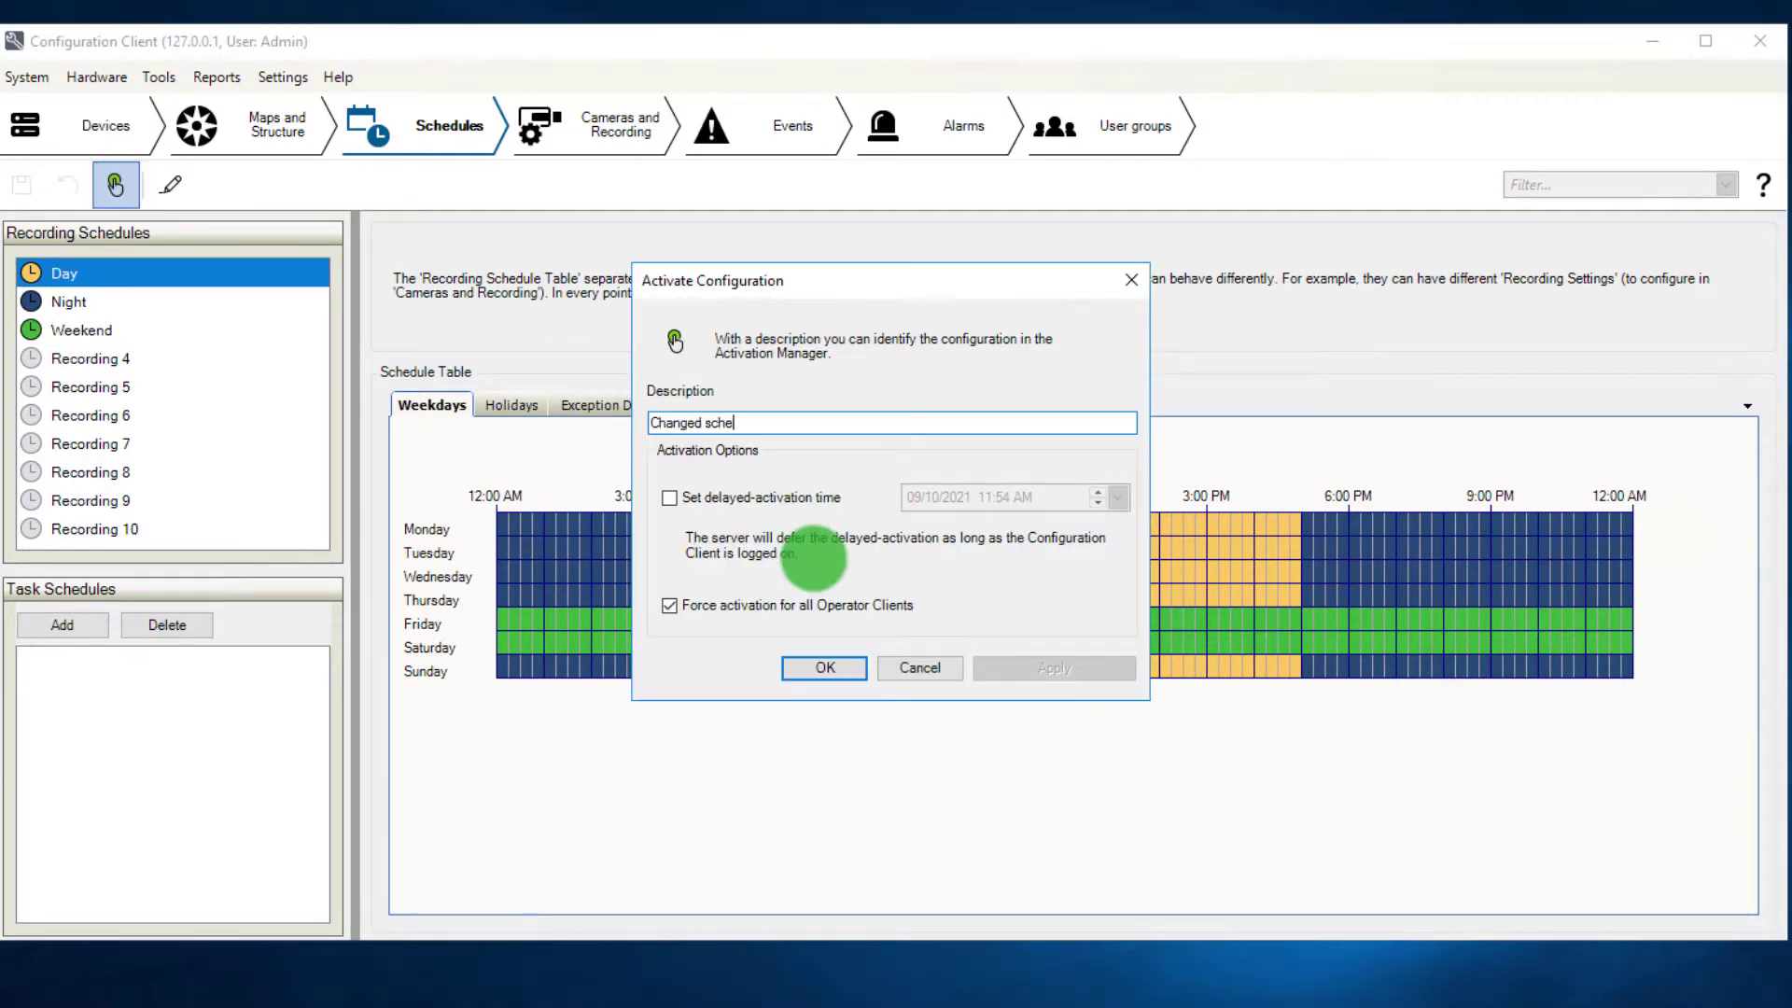
pyautogui.click(819, 664)
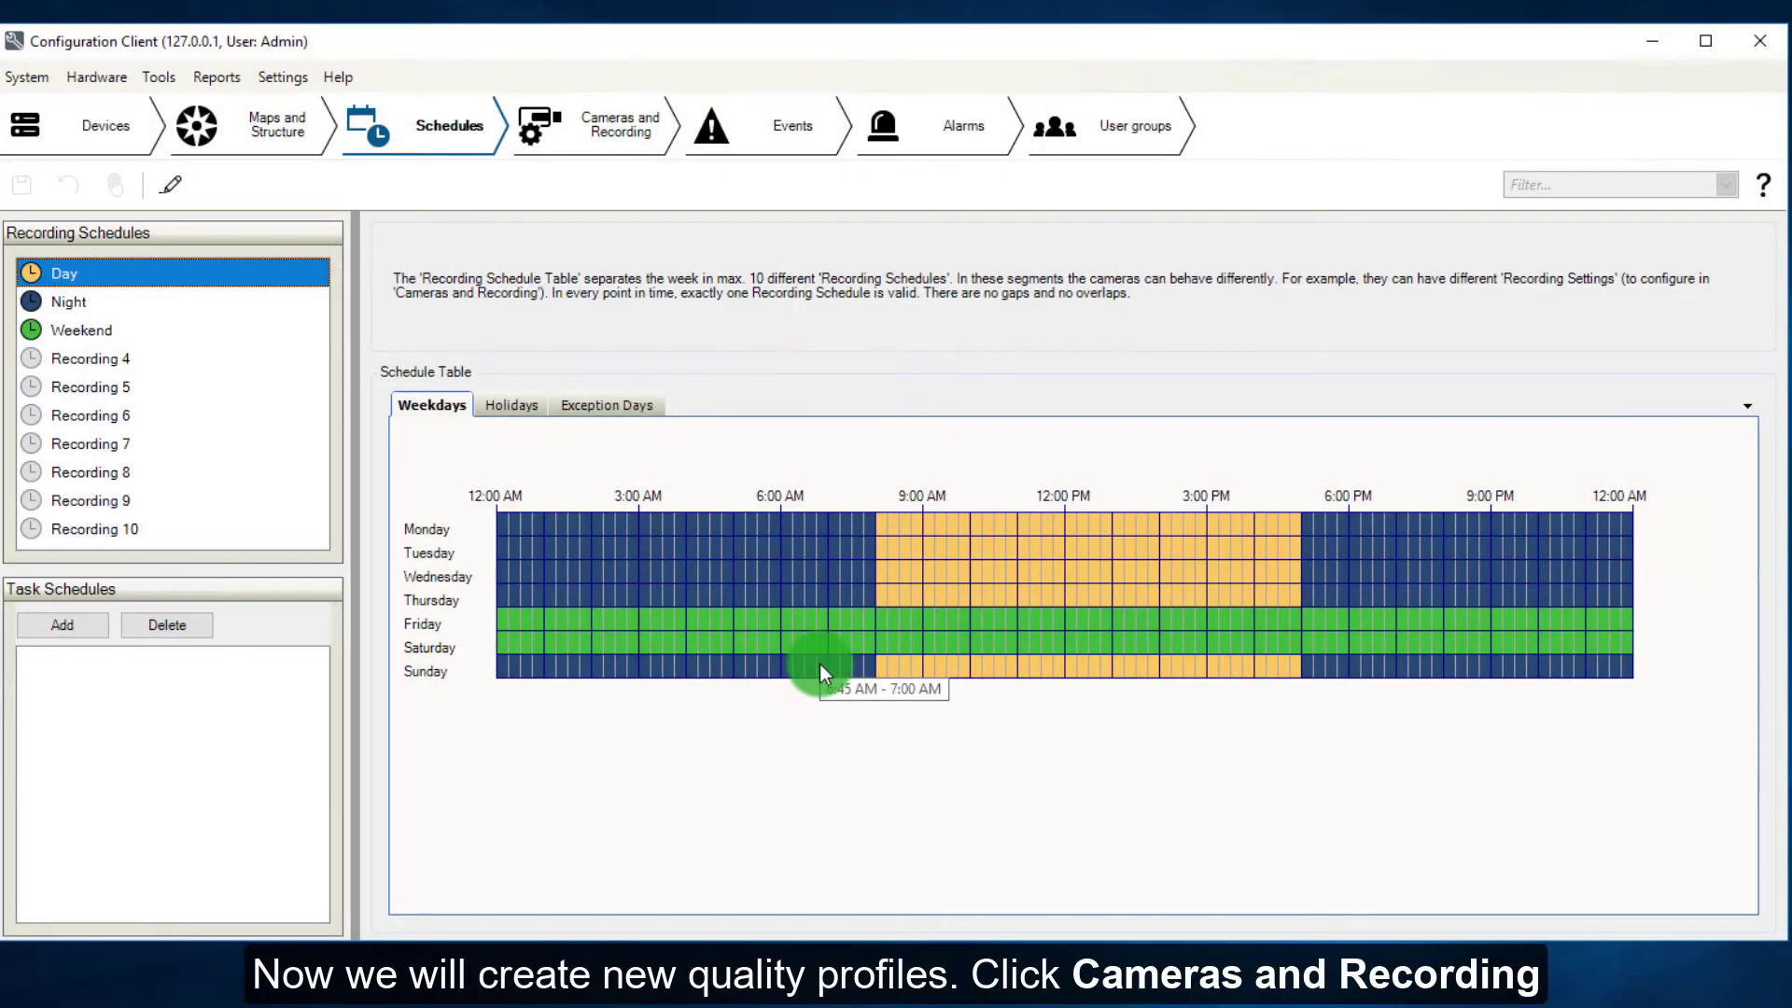
# On Cameras and Recording, open Stream Quality Settings and select the Good profile.
pyautogui.click(612, 148)
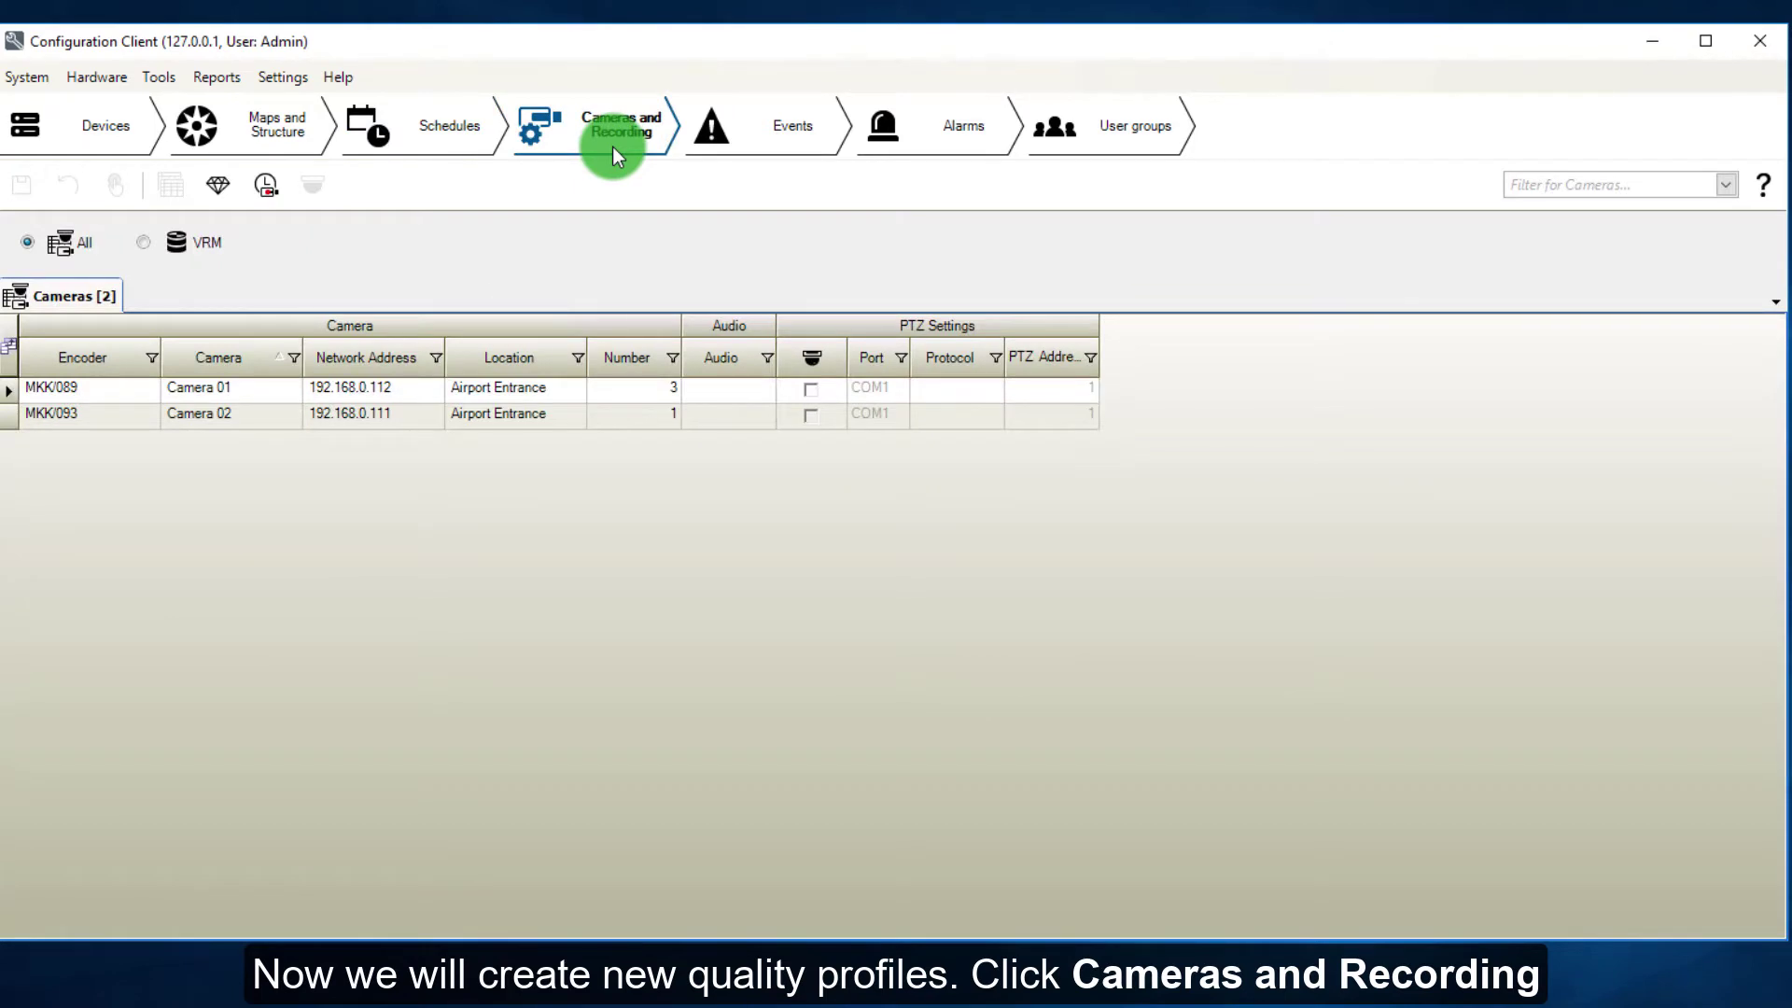
pyautogui.click(215, 187)
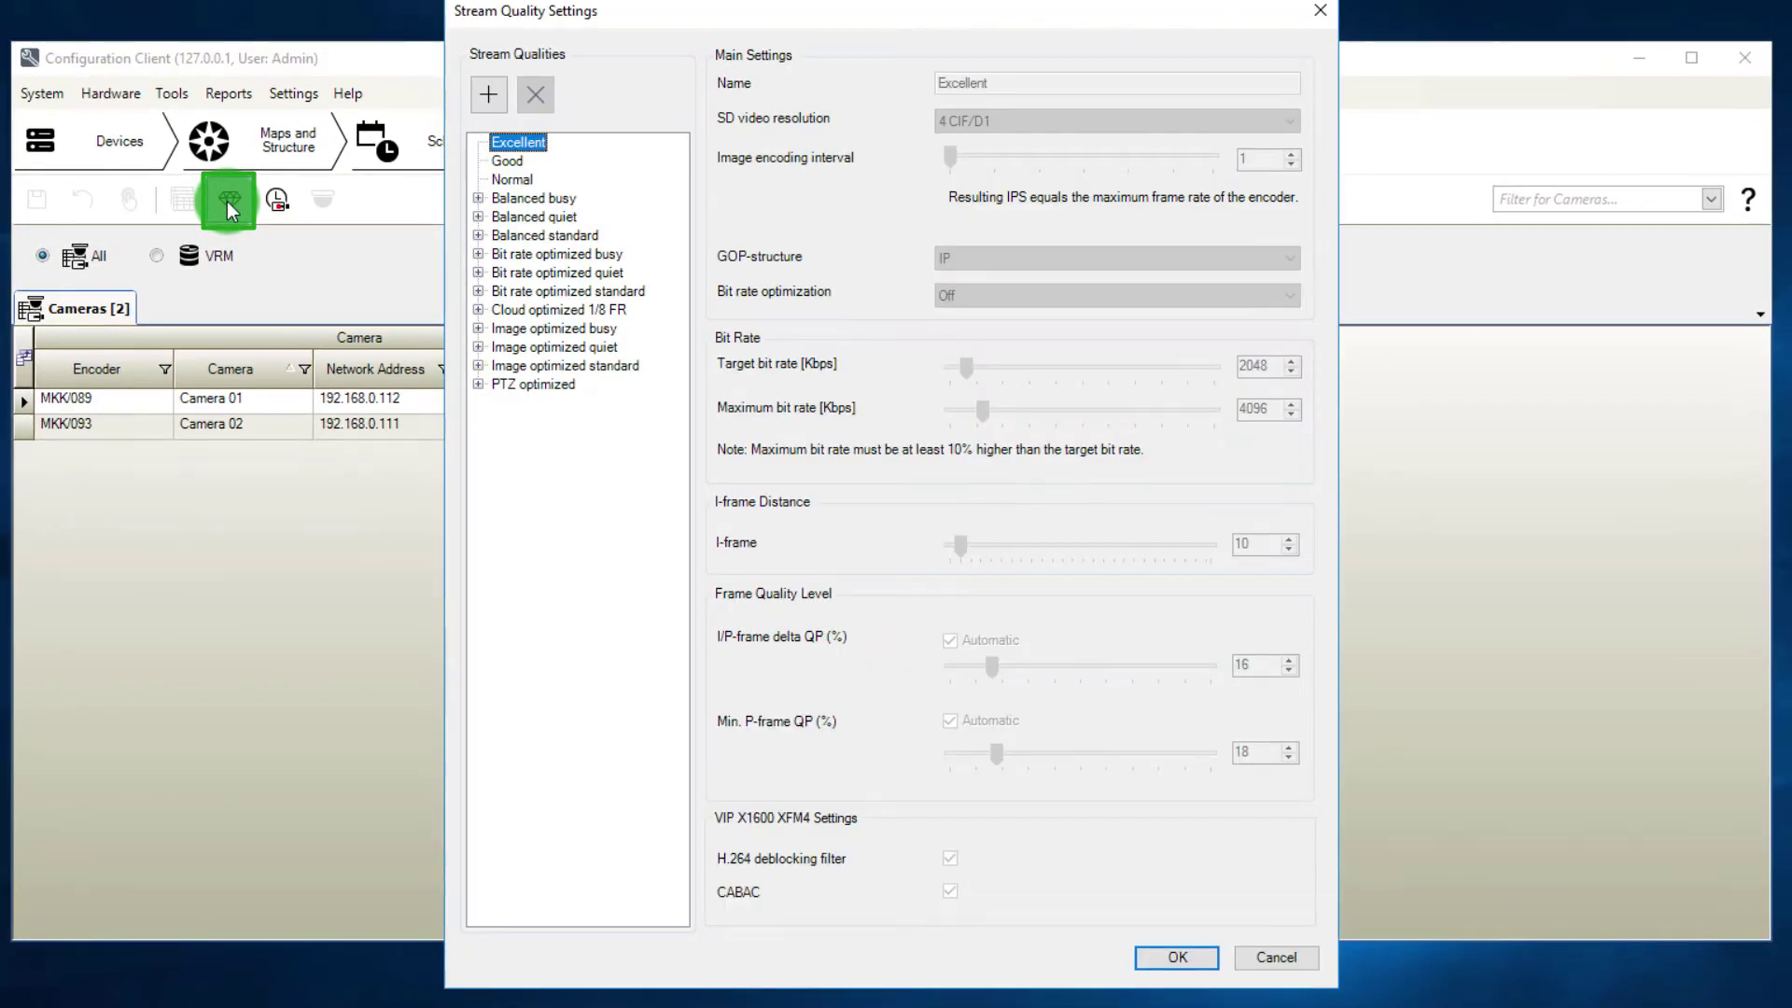
pyautogui.click(565, 166)
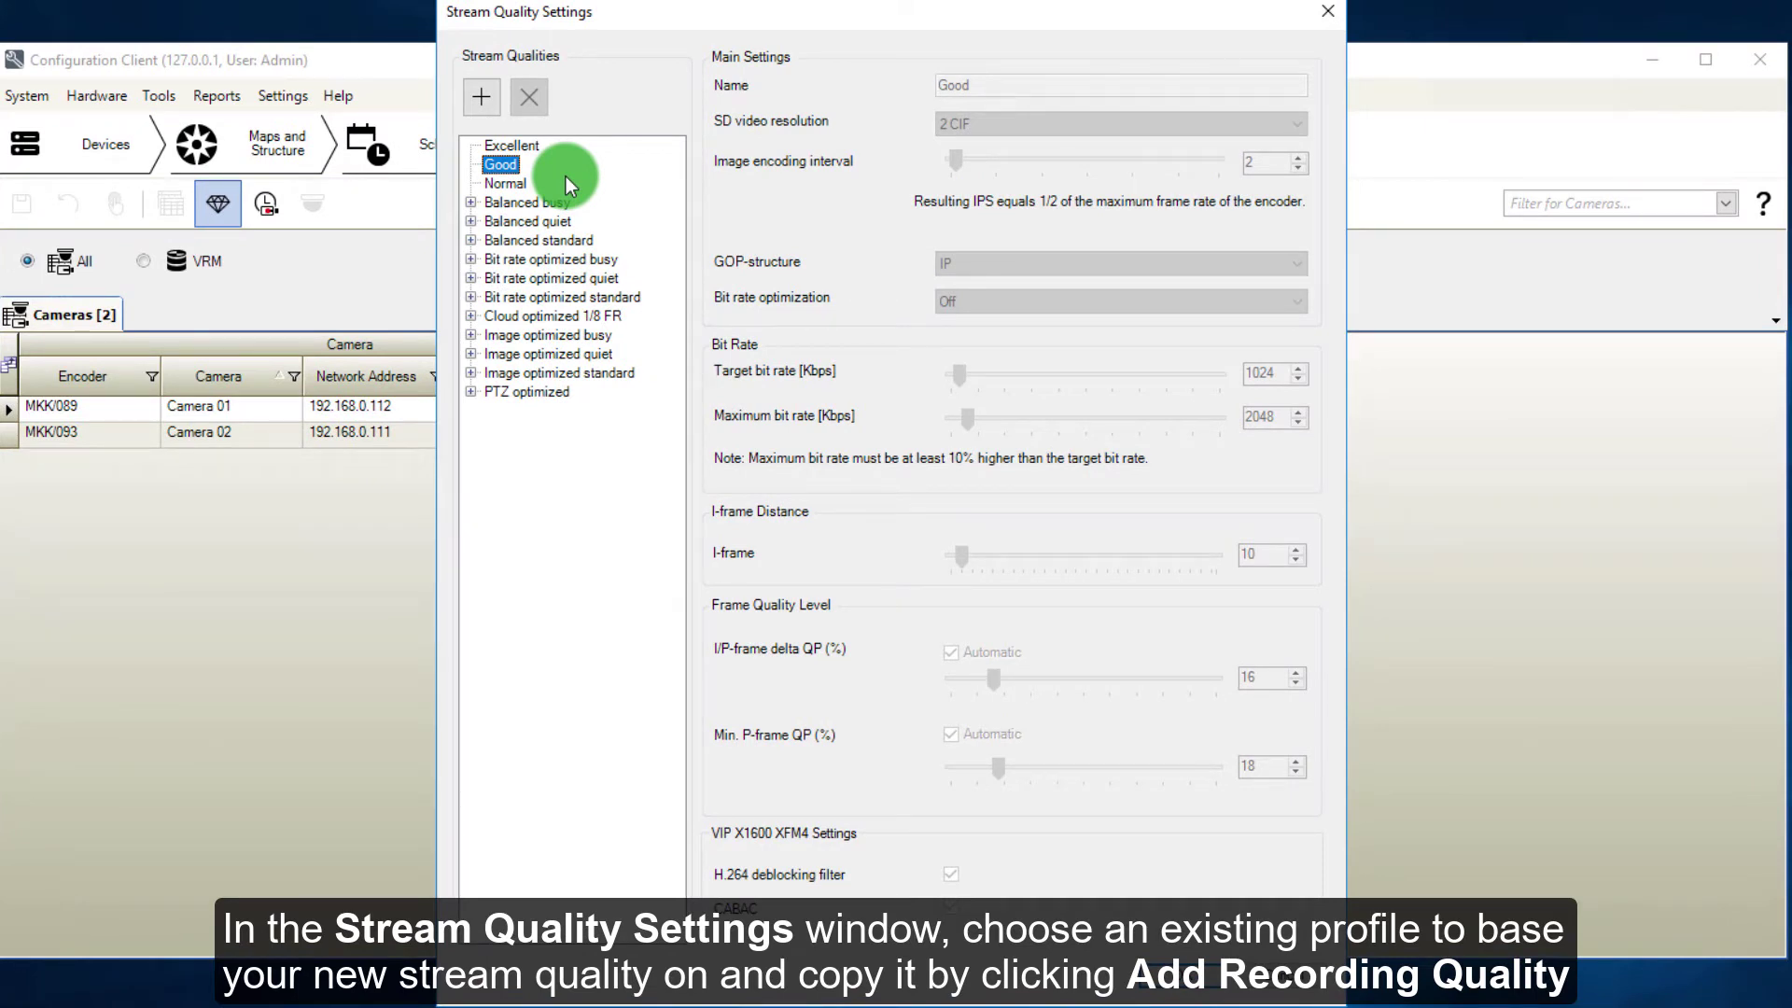
# Add a copy of Good named 1/2FPS with 4 CIF/D1 SD video resolution.
pyautogui.click(481, 98)
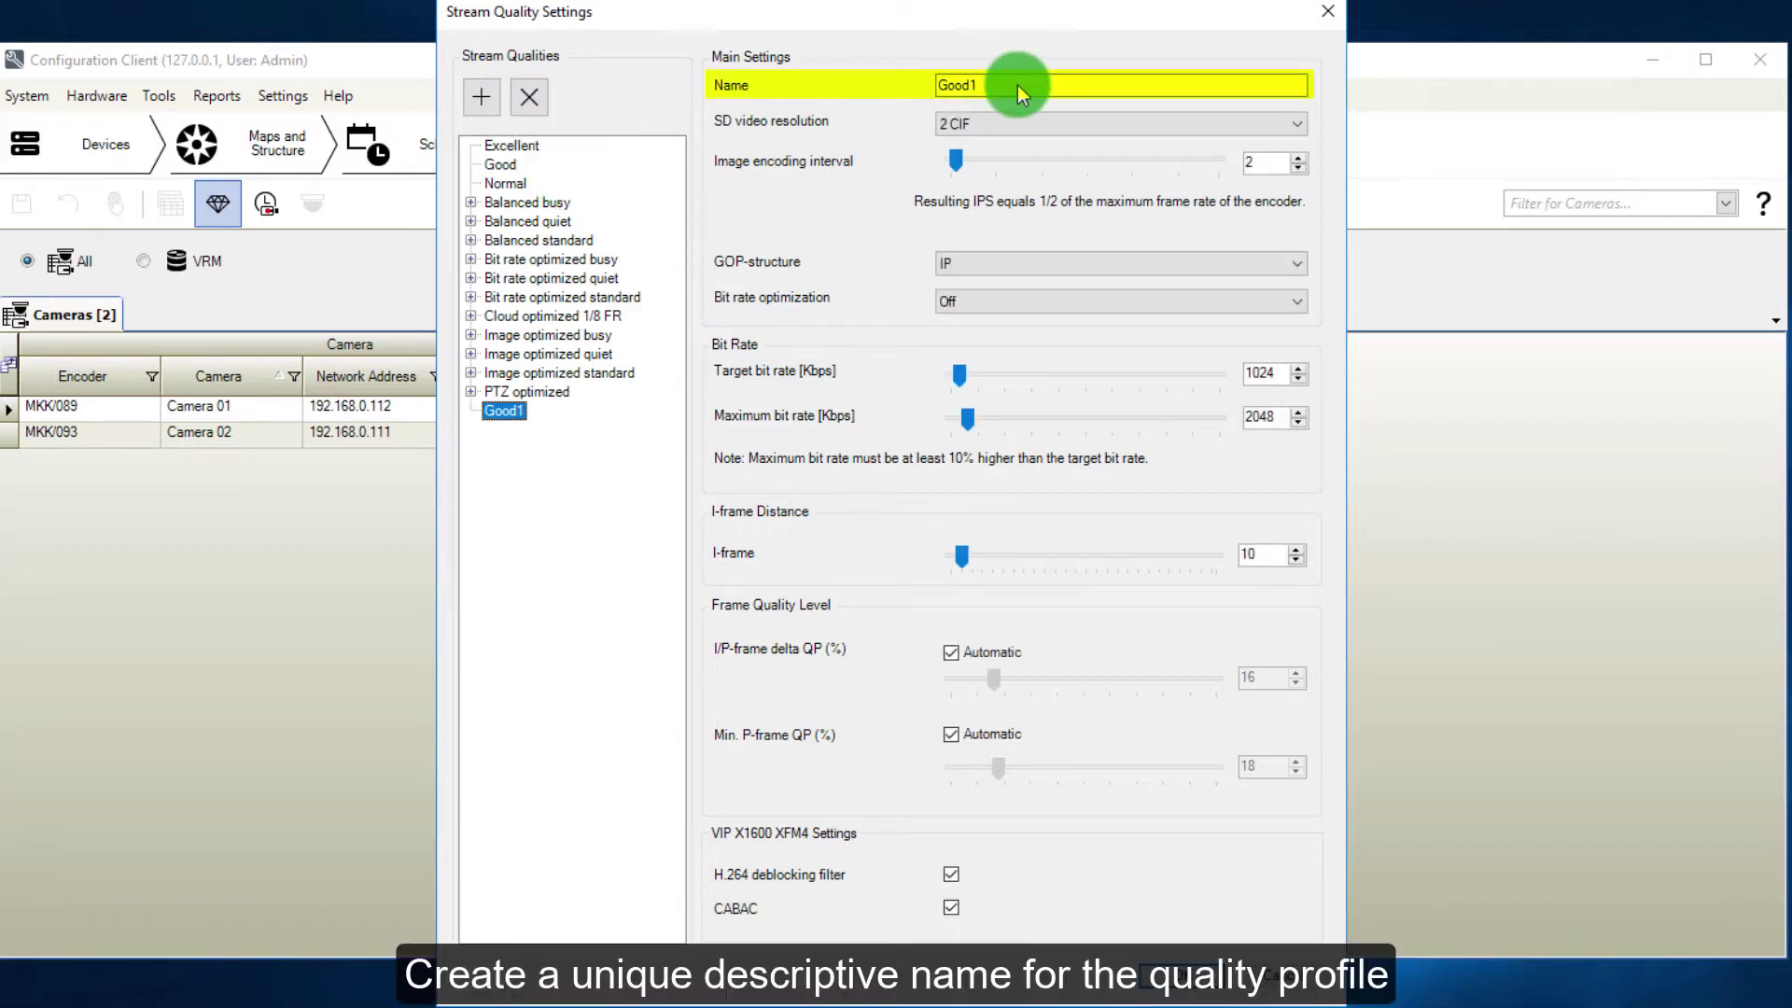
pyautogui.doubleClick(958, 85)
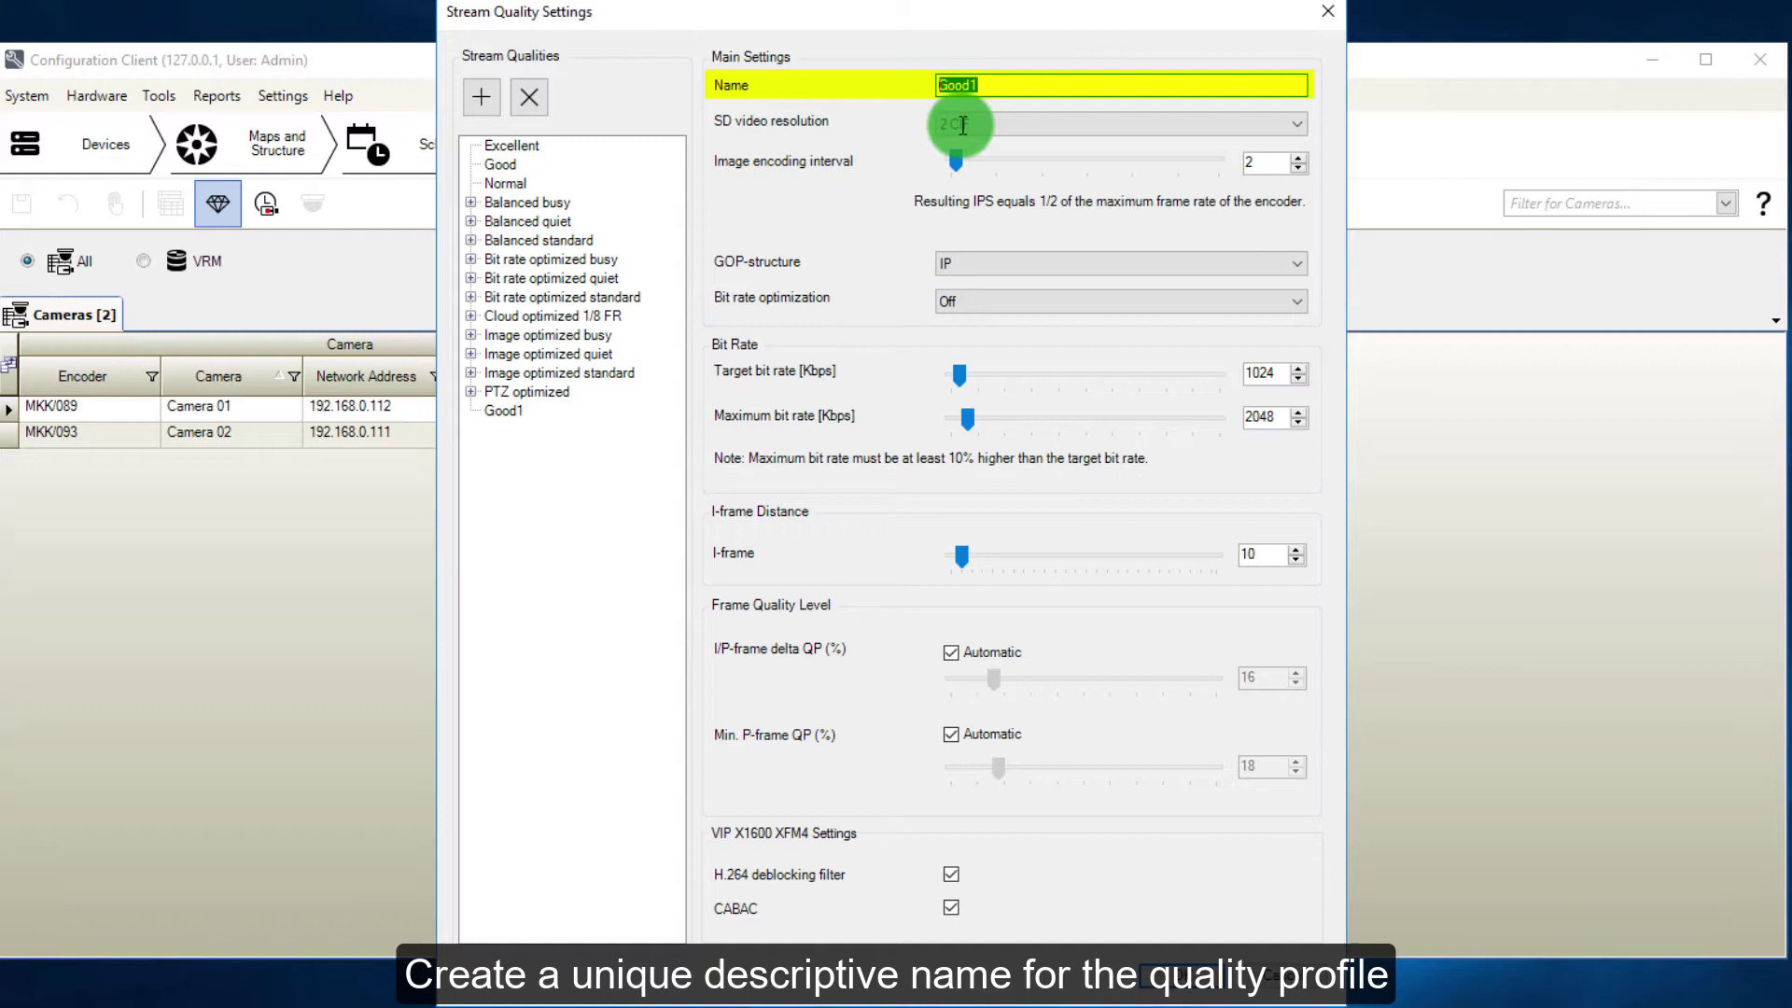
pyautogui.write('1/2FPS')
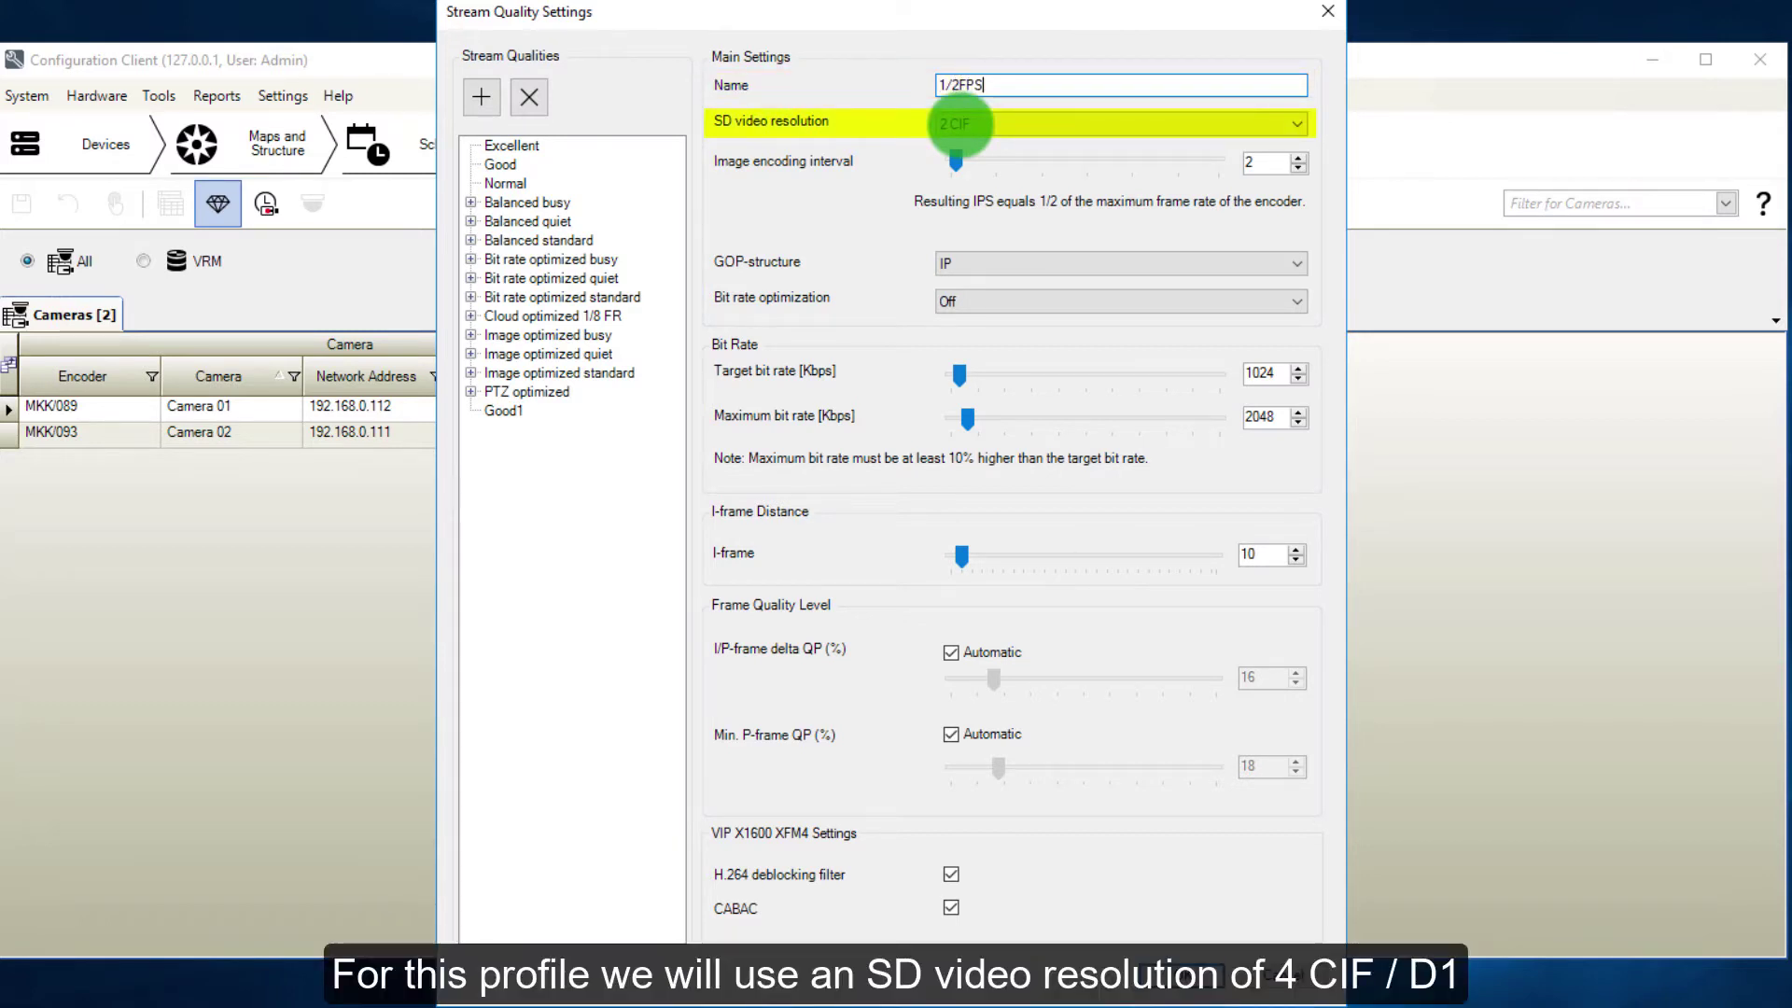
pyautogui.click(960, 125)
pyautogui.click(965, 176)
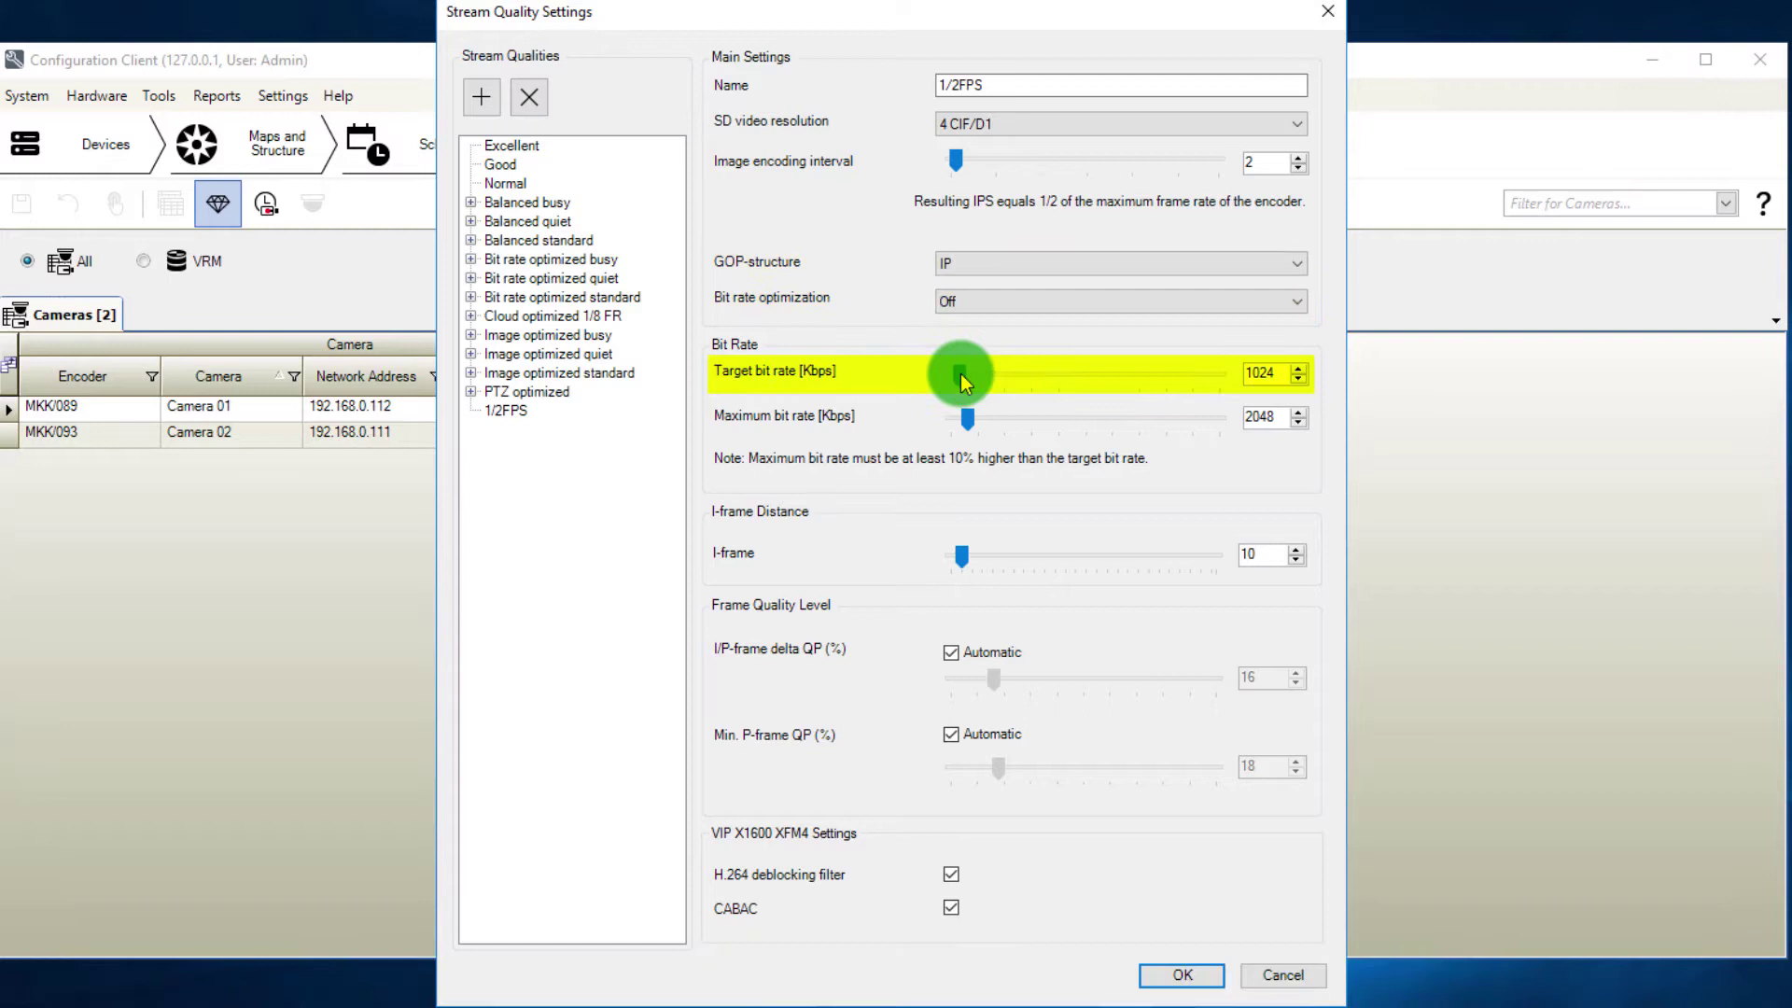
# Give 1/2FPS a 2100 target and 2900 Kbps maximum bit rate, then save the configuration.
pyautogui.moveTo(960, 374)
pyautogui.mouseDown()
pyautogui.moveTo(982, 374)
pyautogui.moveTo(961, 373)
pyautogui.mouseUp()
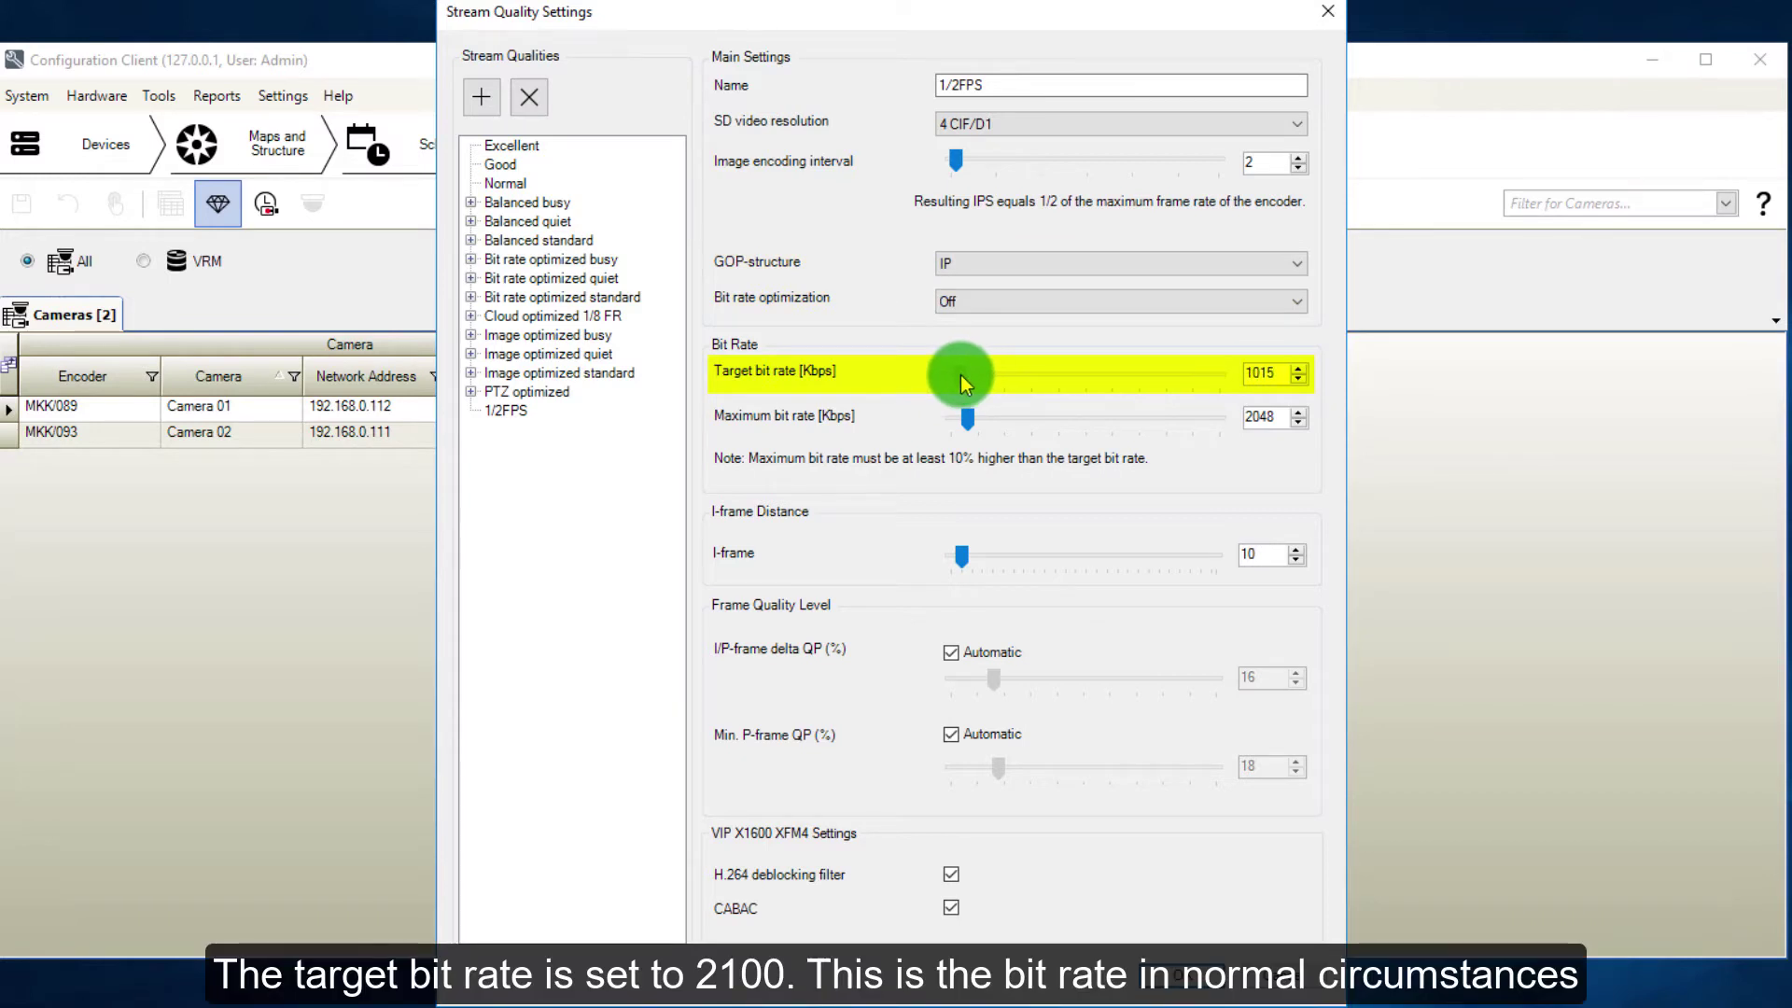
pyautogui.doubleClick(1265, 374)
pyautogui.write('2')
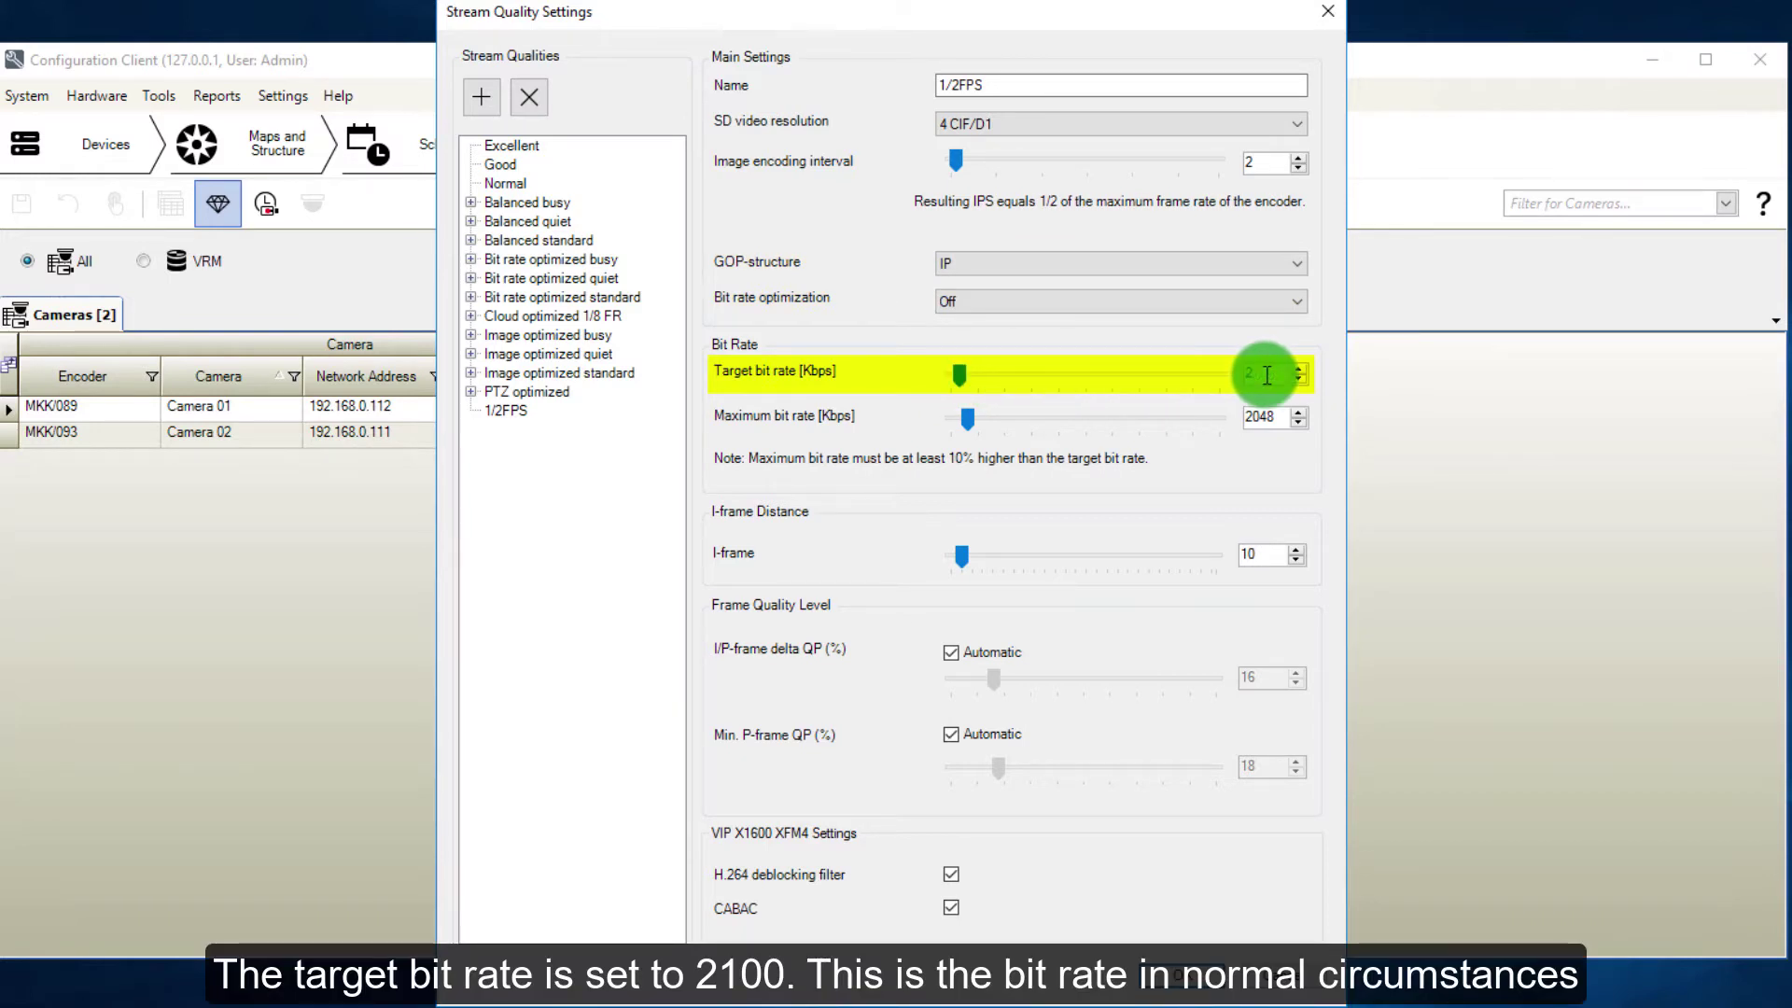
pyautogui.write('100')
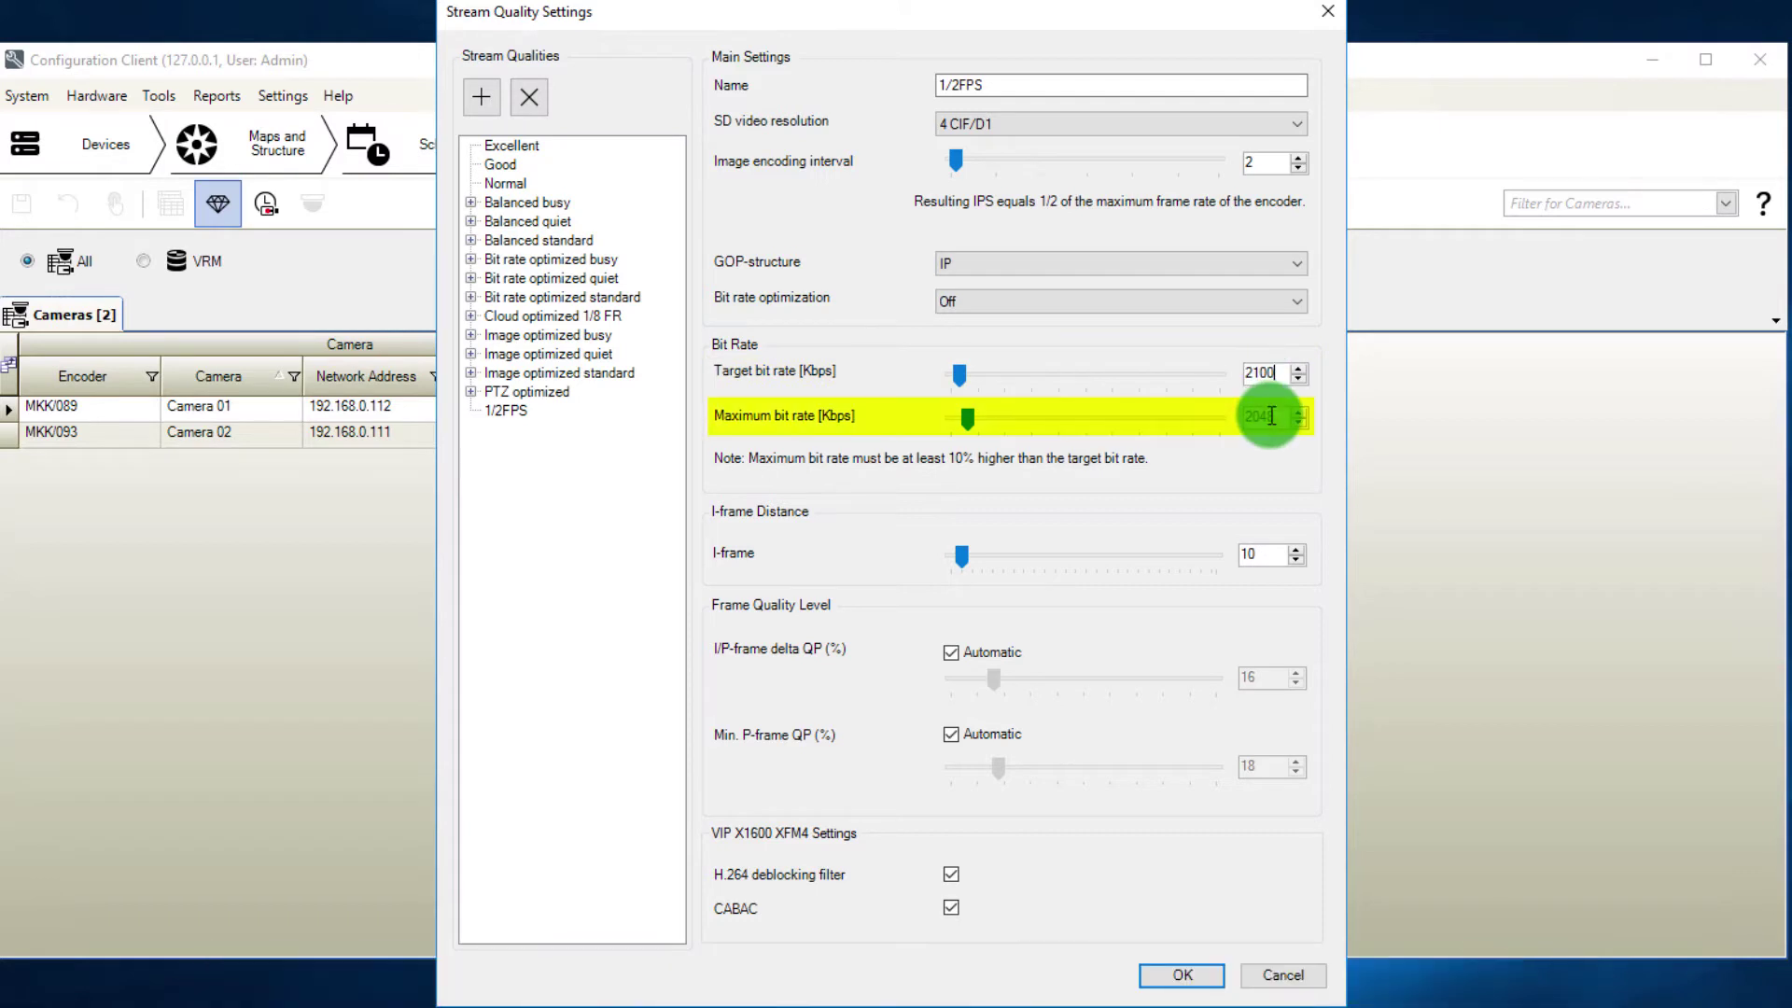
pyautogui.click(1271, 416)
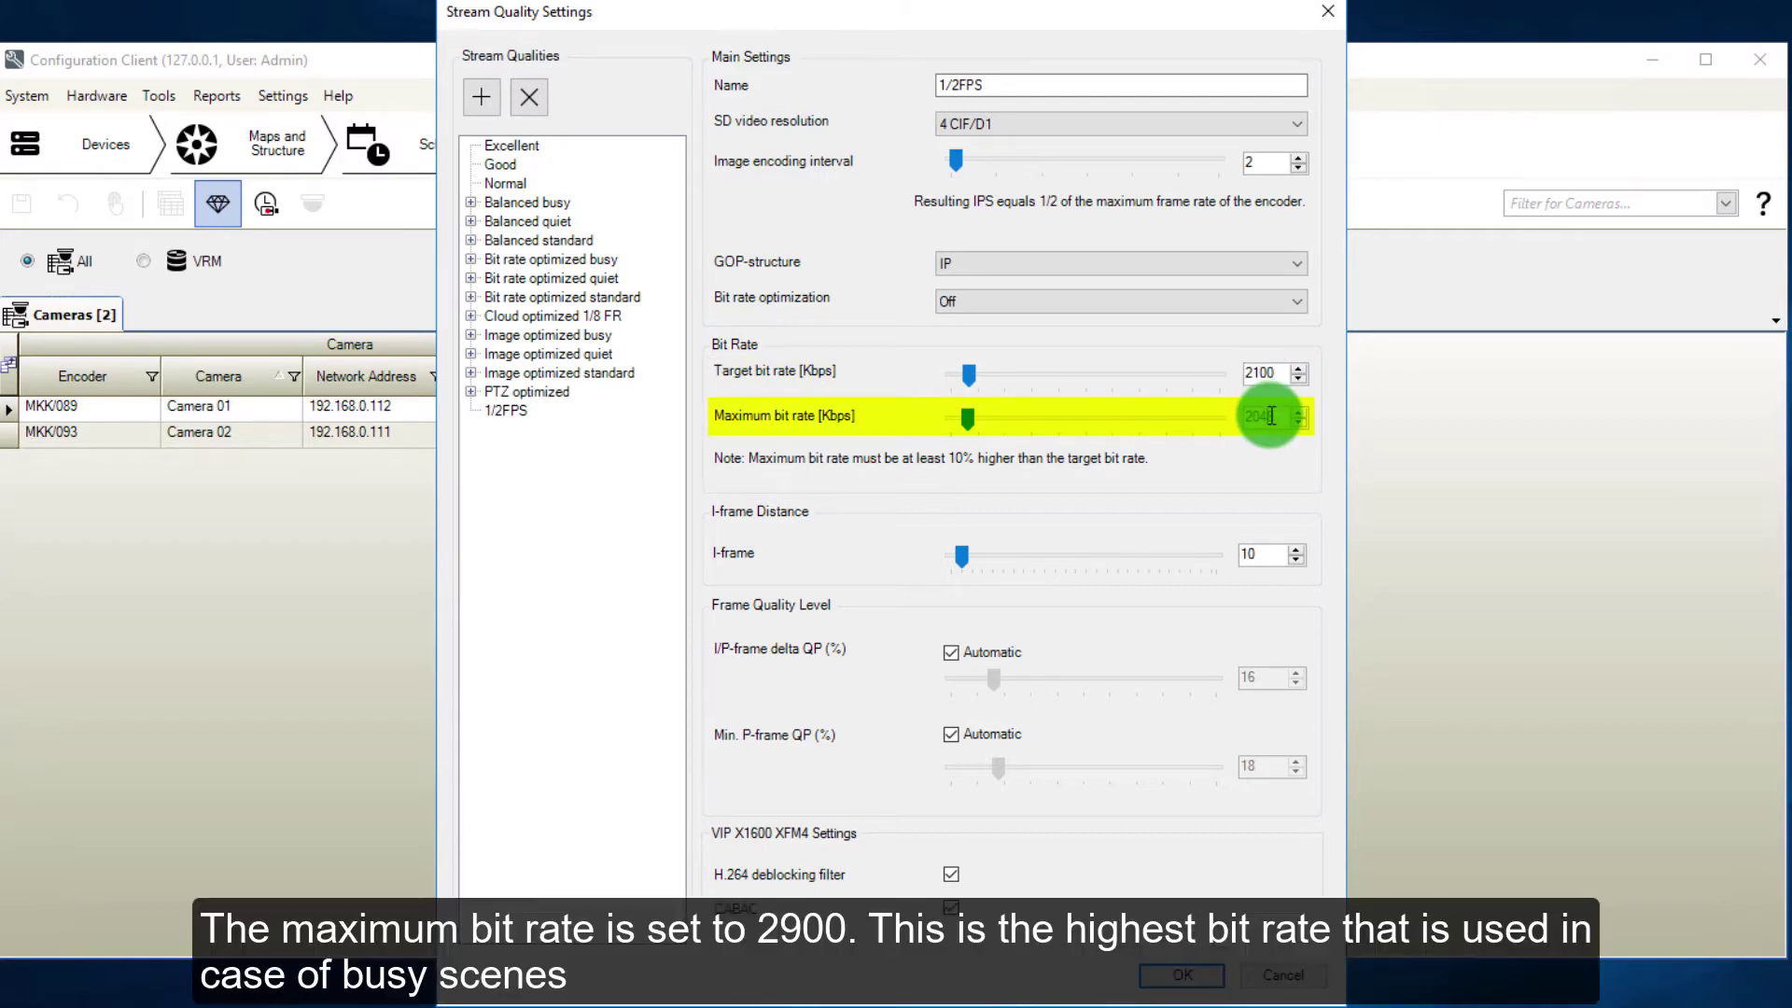
pyautogui.doubleClick(1271, 416)
pyautogui.write('2900')
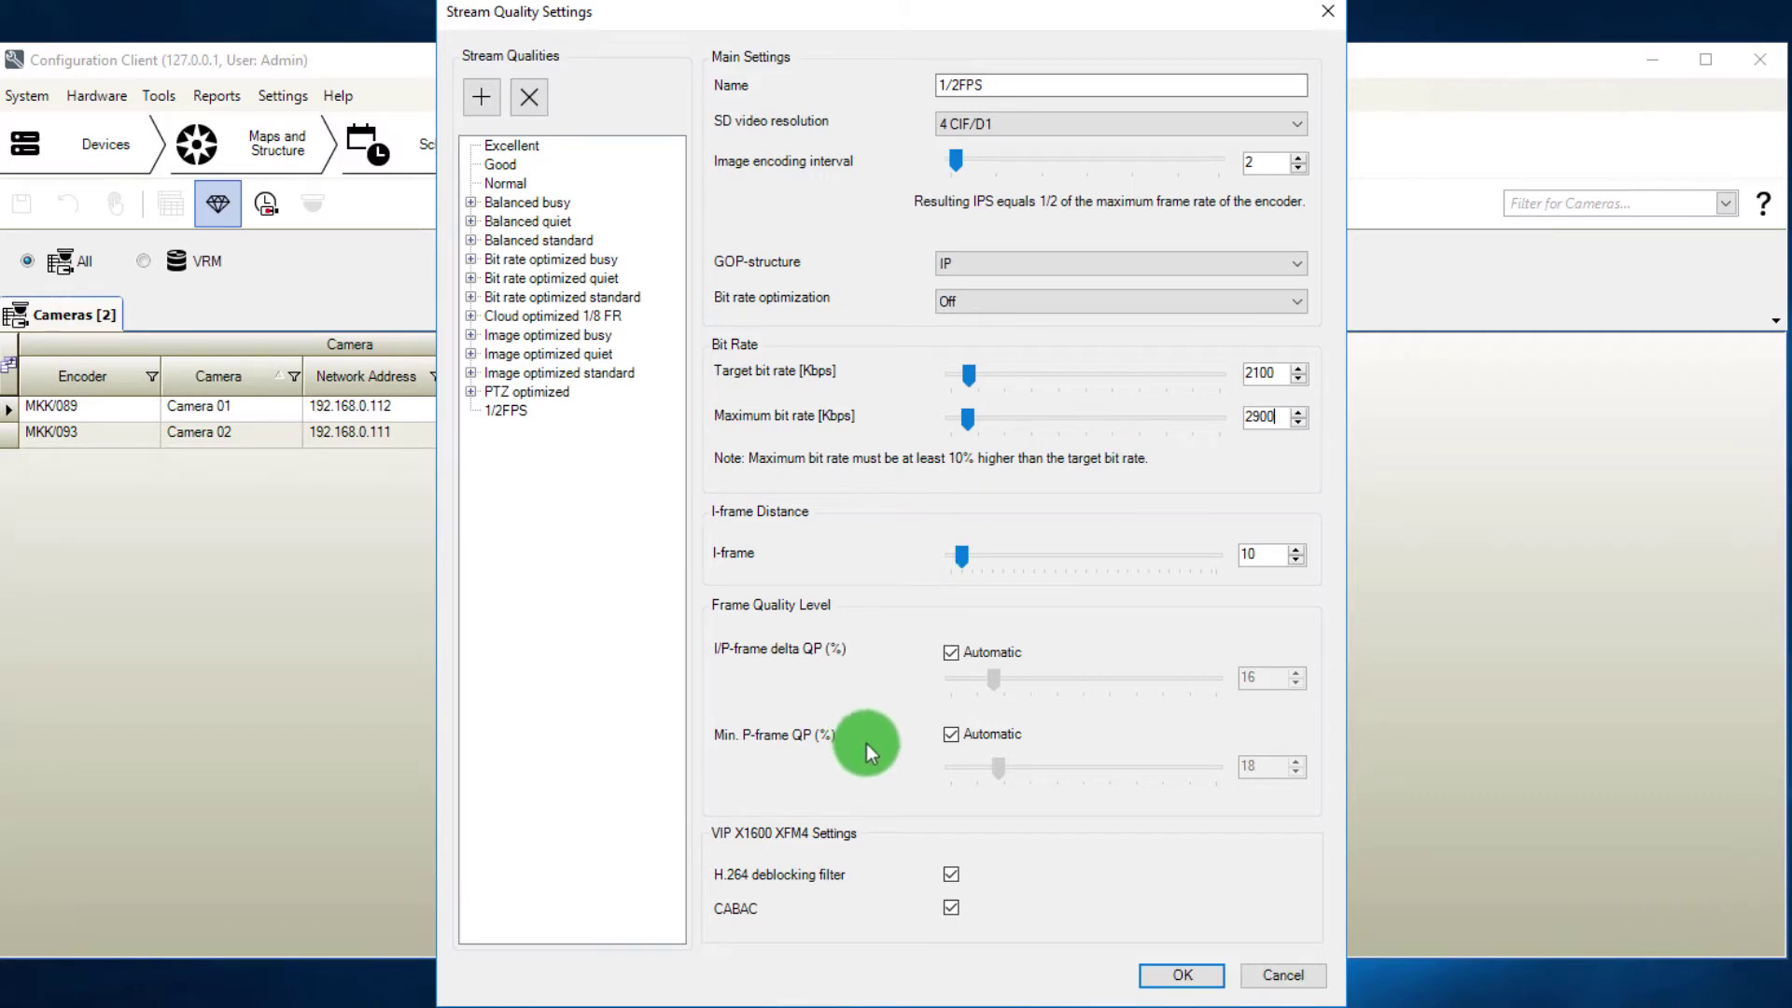
pyautogui.click(1151, 972)
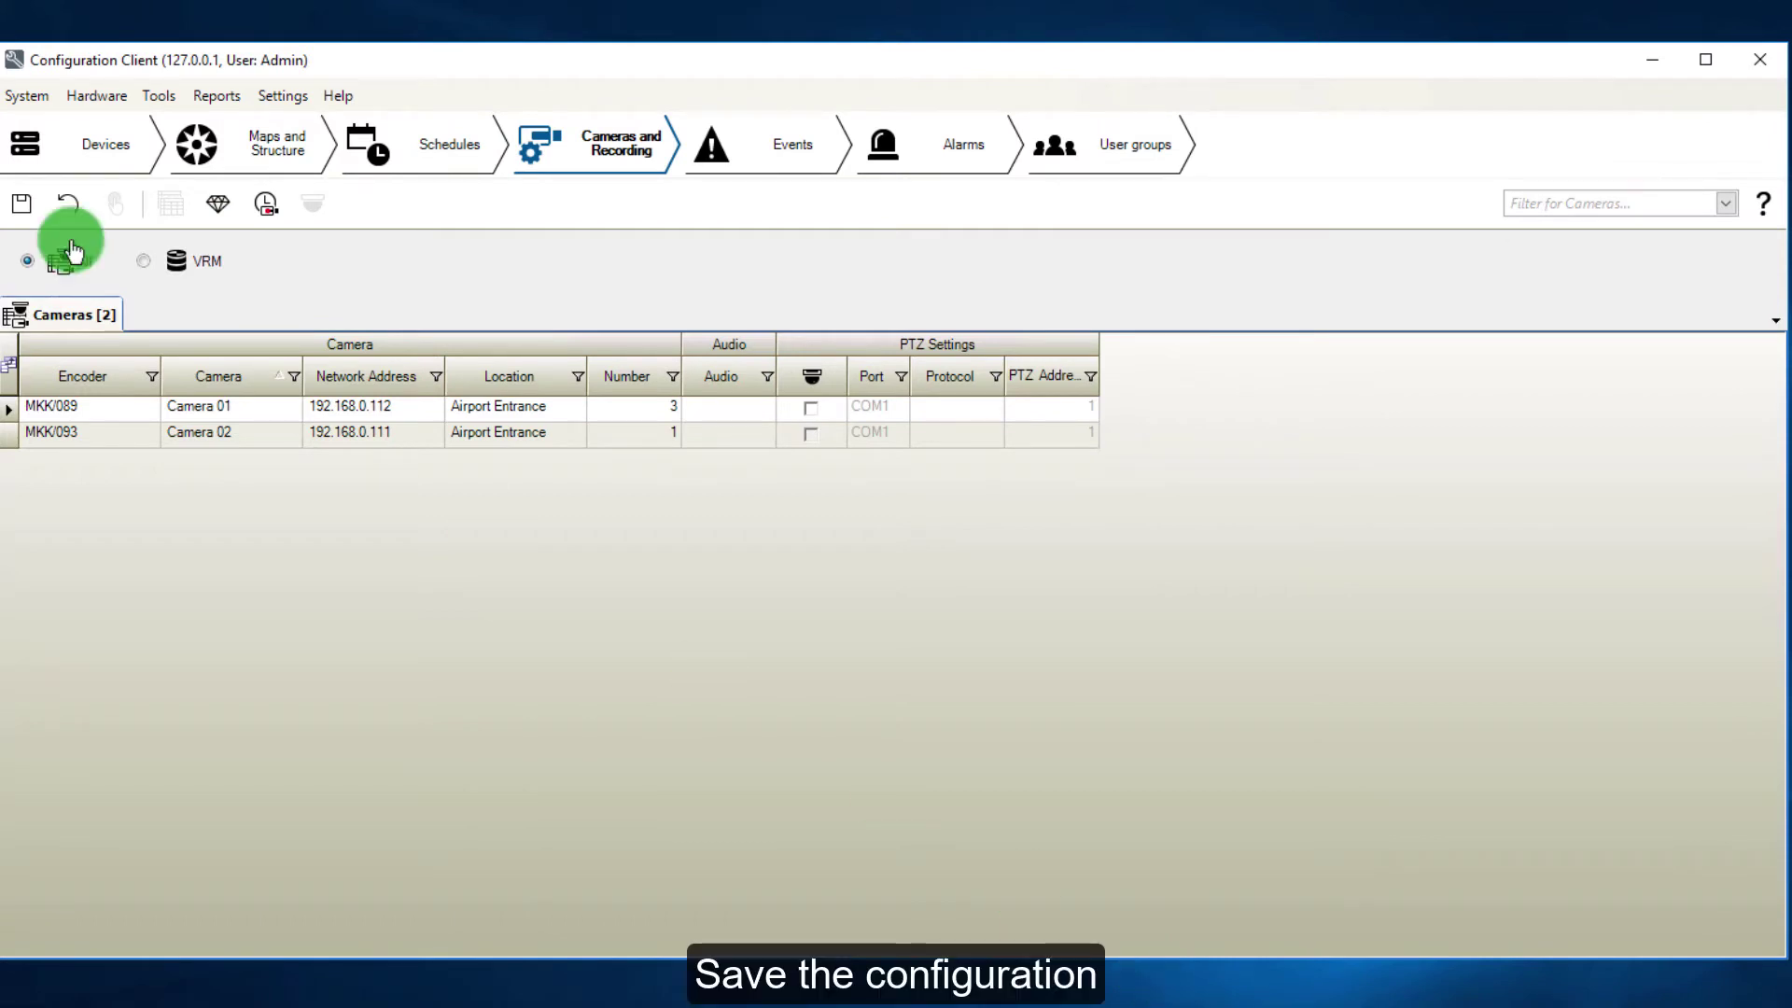
pyautogui.click(26, 209)
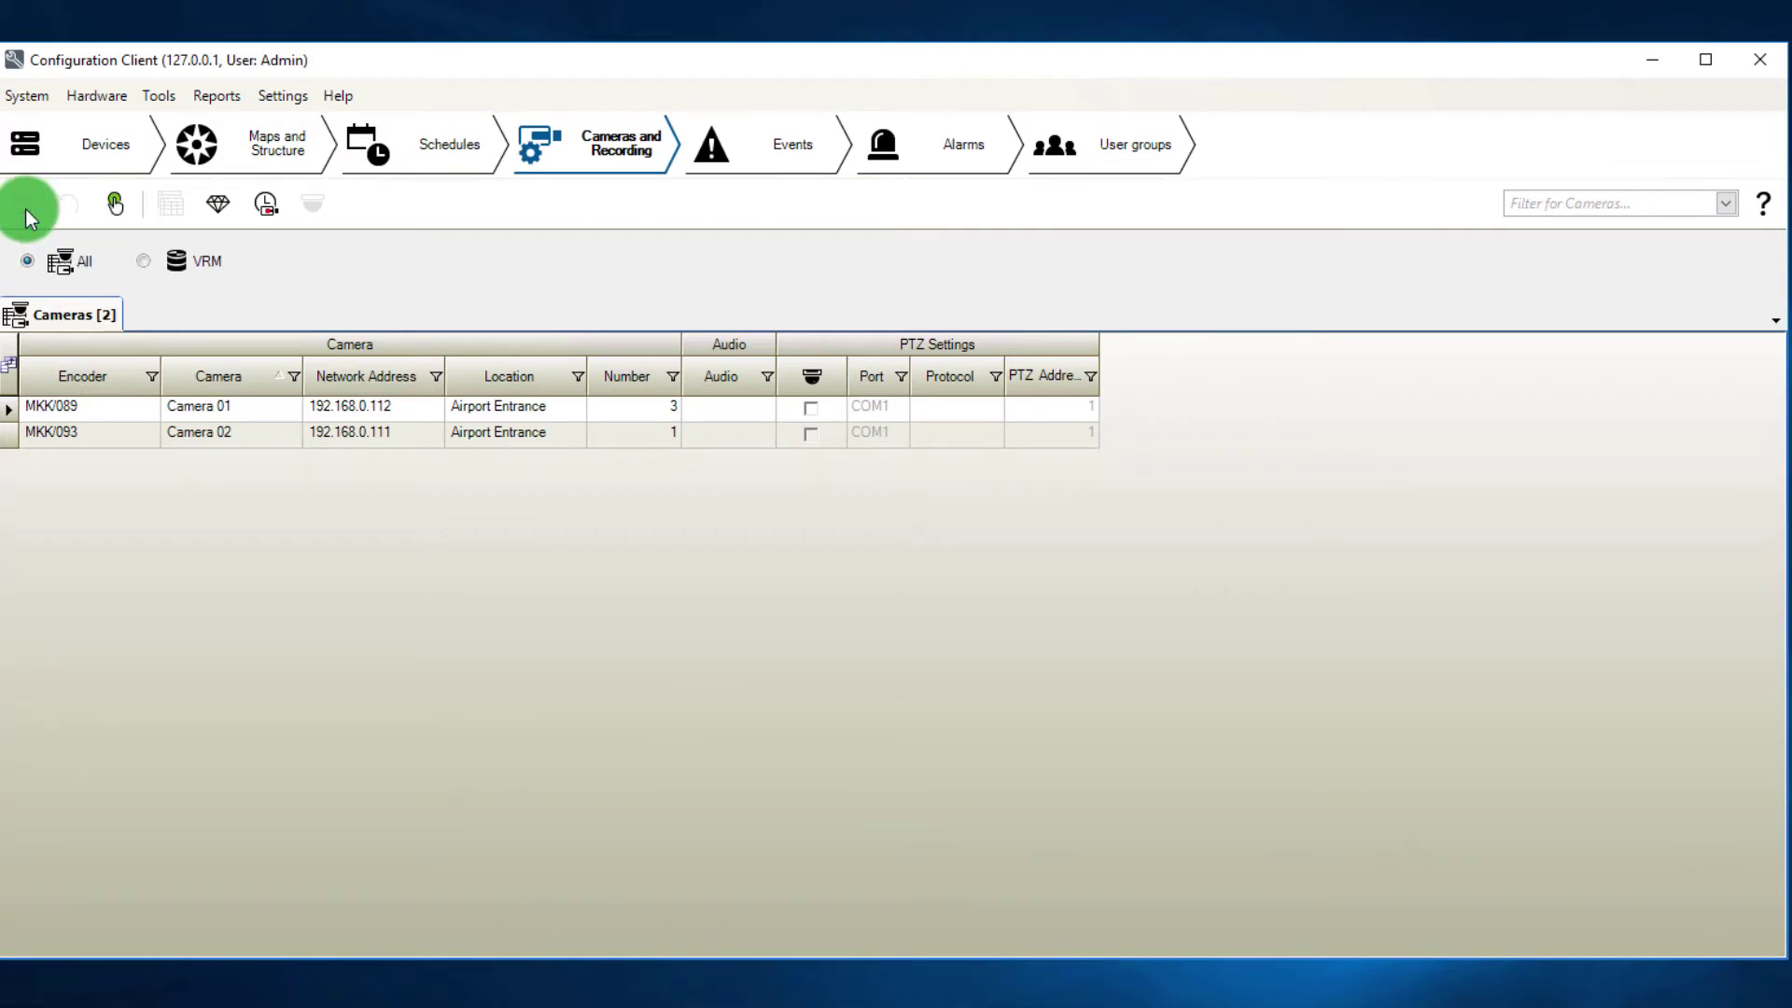
# In Stream Quality Settings, copy the Good profile into a new profile named 1/4FPS.
pyautogui.click(220, 205)
pyautogui.click(500, 164)
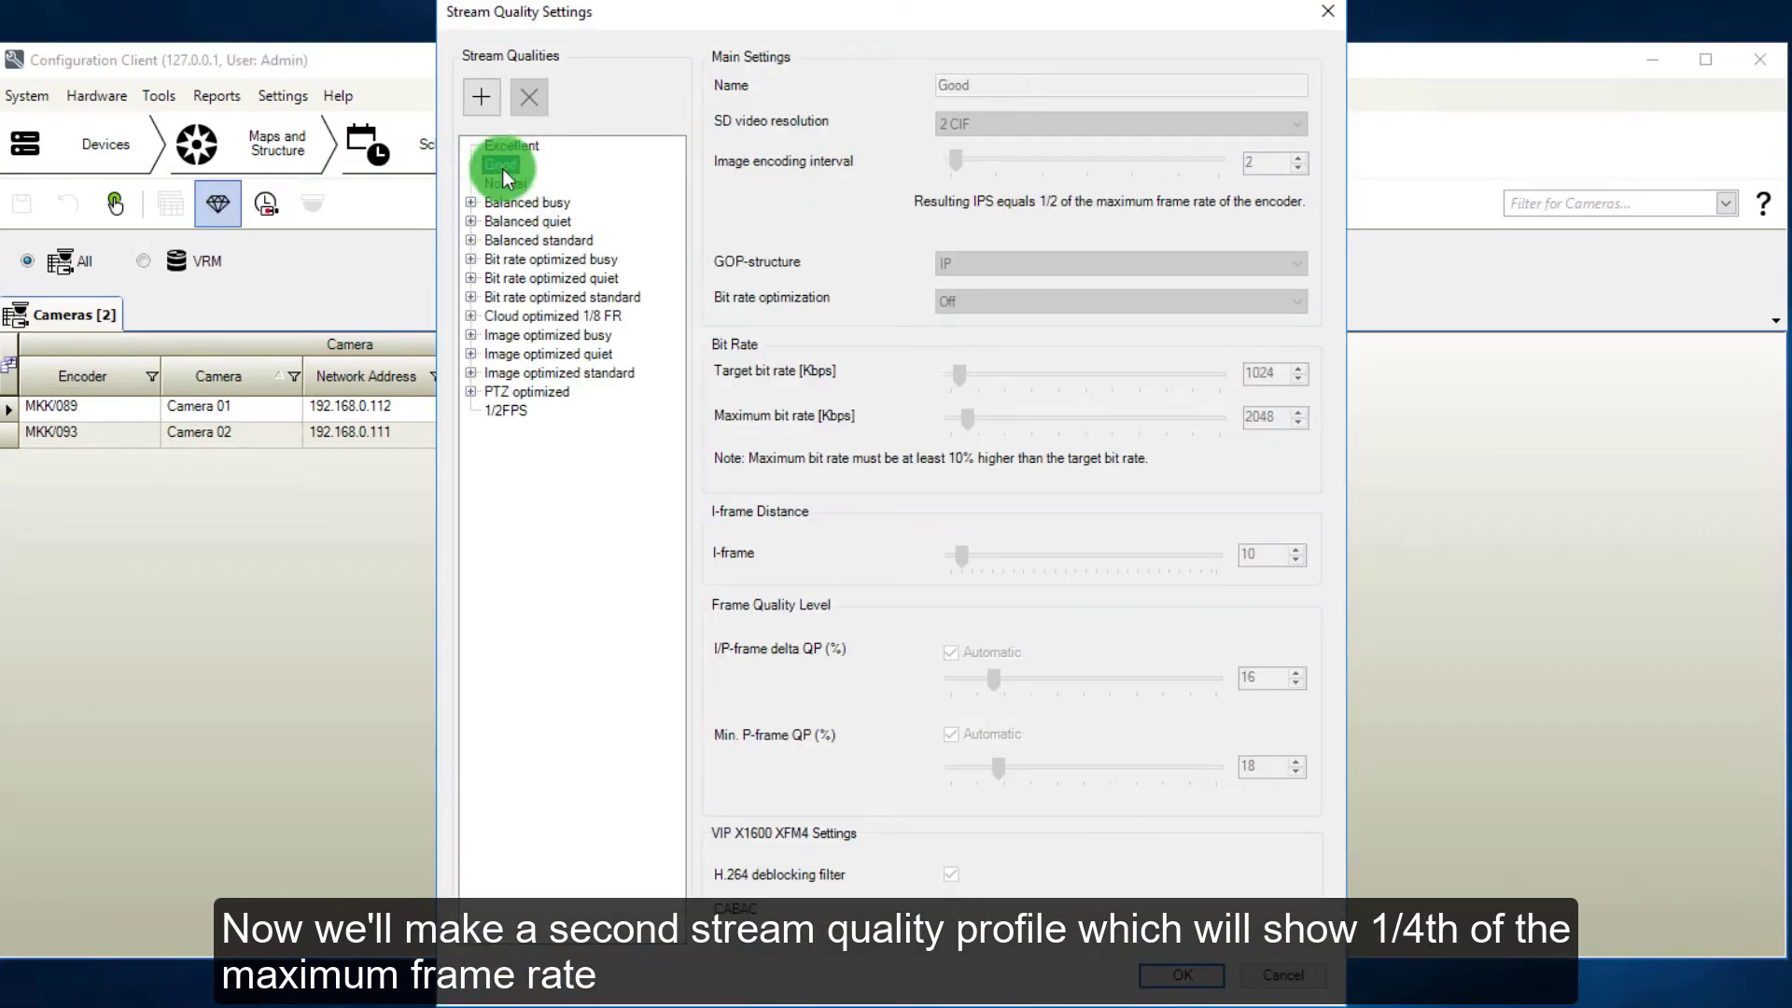
pyautogui.click(481, 96)
pyautogui.click(997, 85)
pyautogui.moveTo(997, 85); pyautogui.dragTo(891, 77)
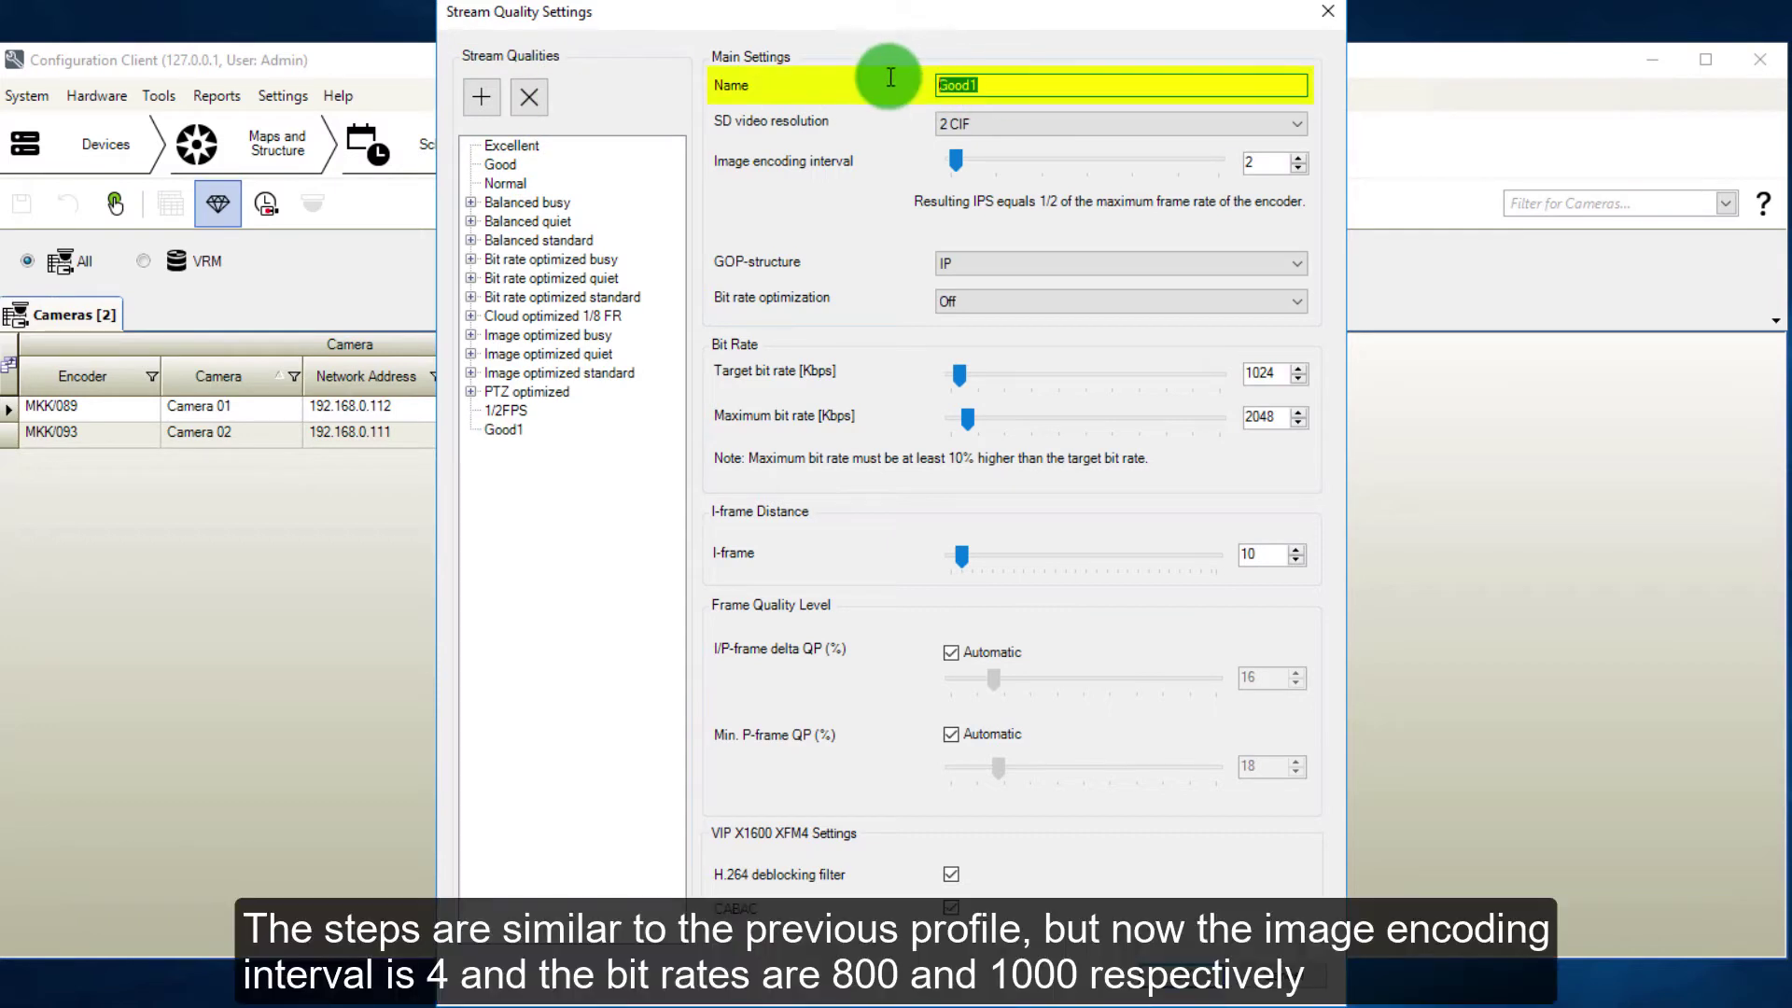
pyautogui.write('1/4FPS')
# Set 1/4FPS to 4CIF/D1, encoding interval 4, target bit rate 800 and maximum 1000.
pyautogui.click(943, 124)
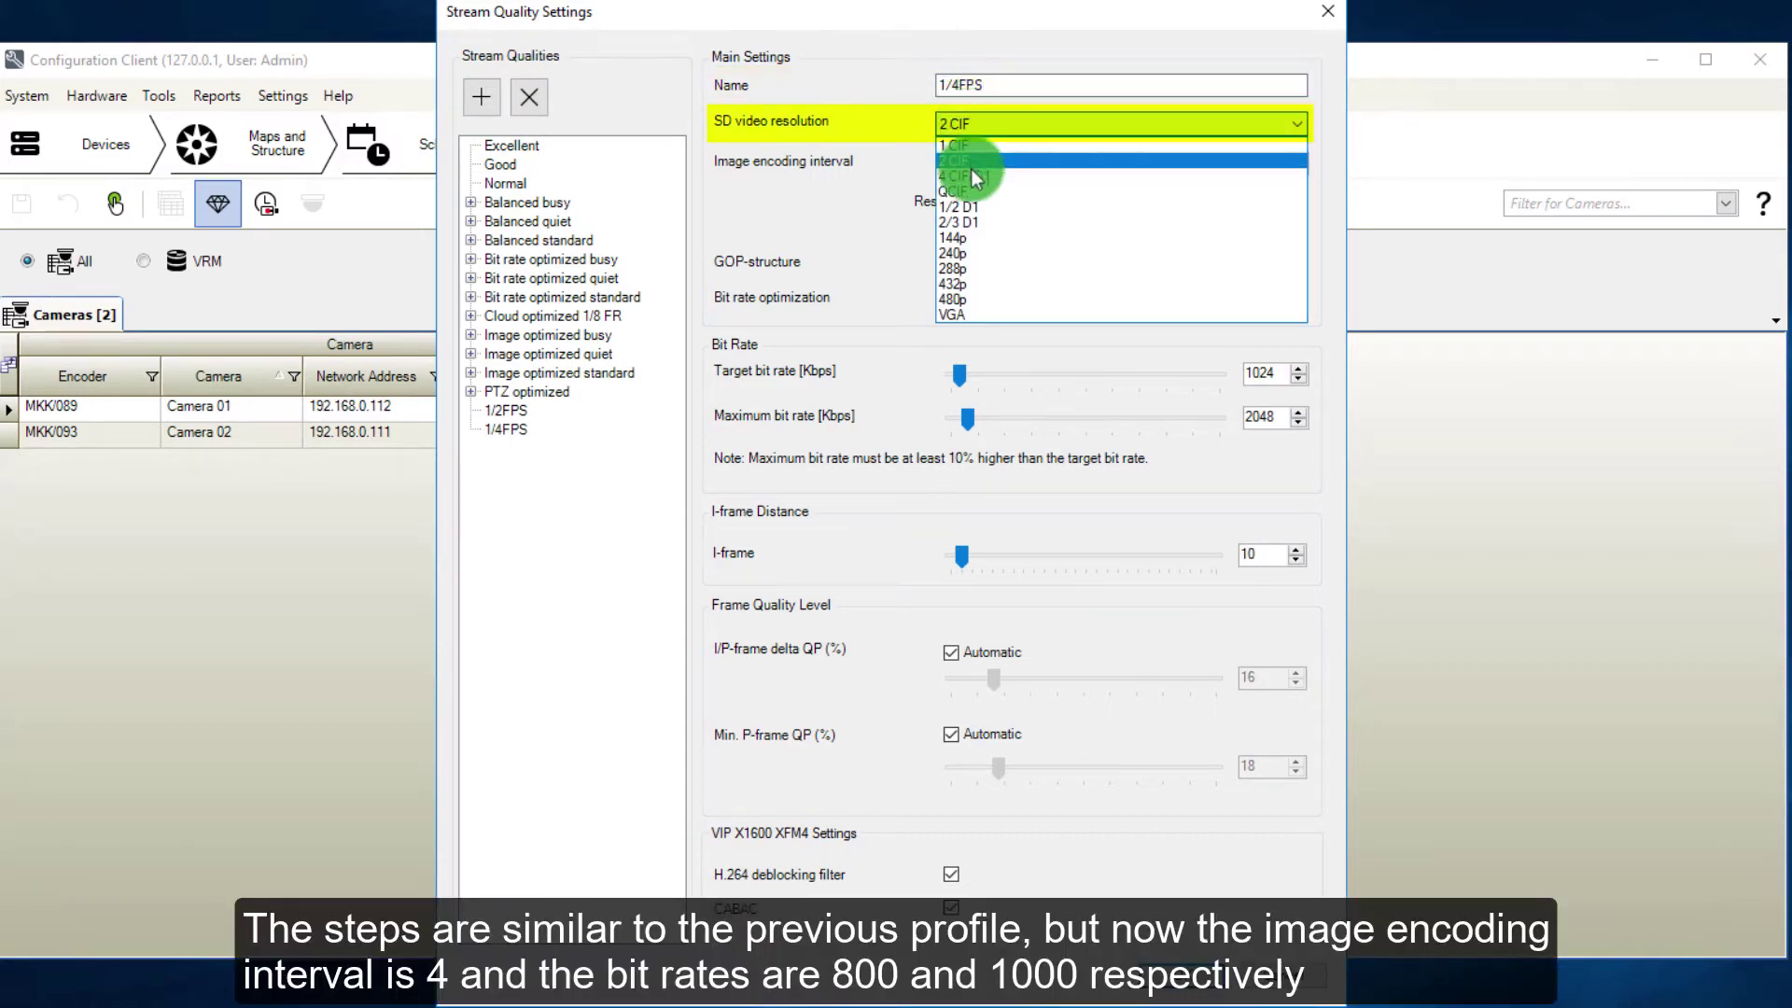
pyautogui.click(972, 174)
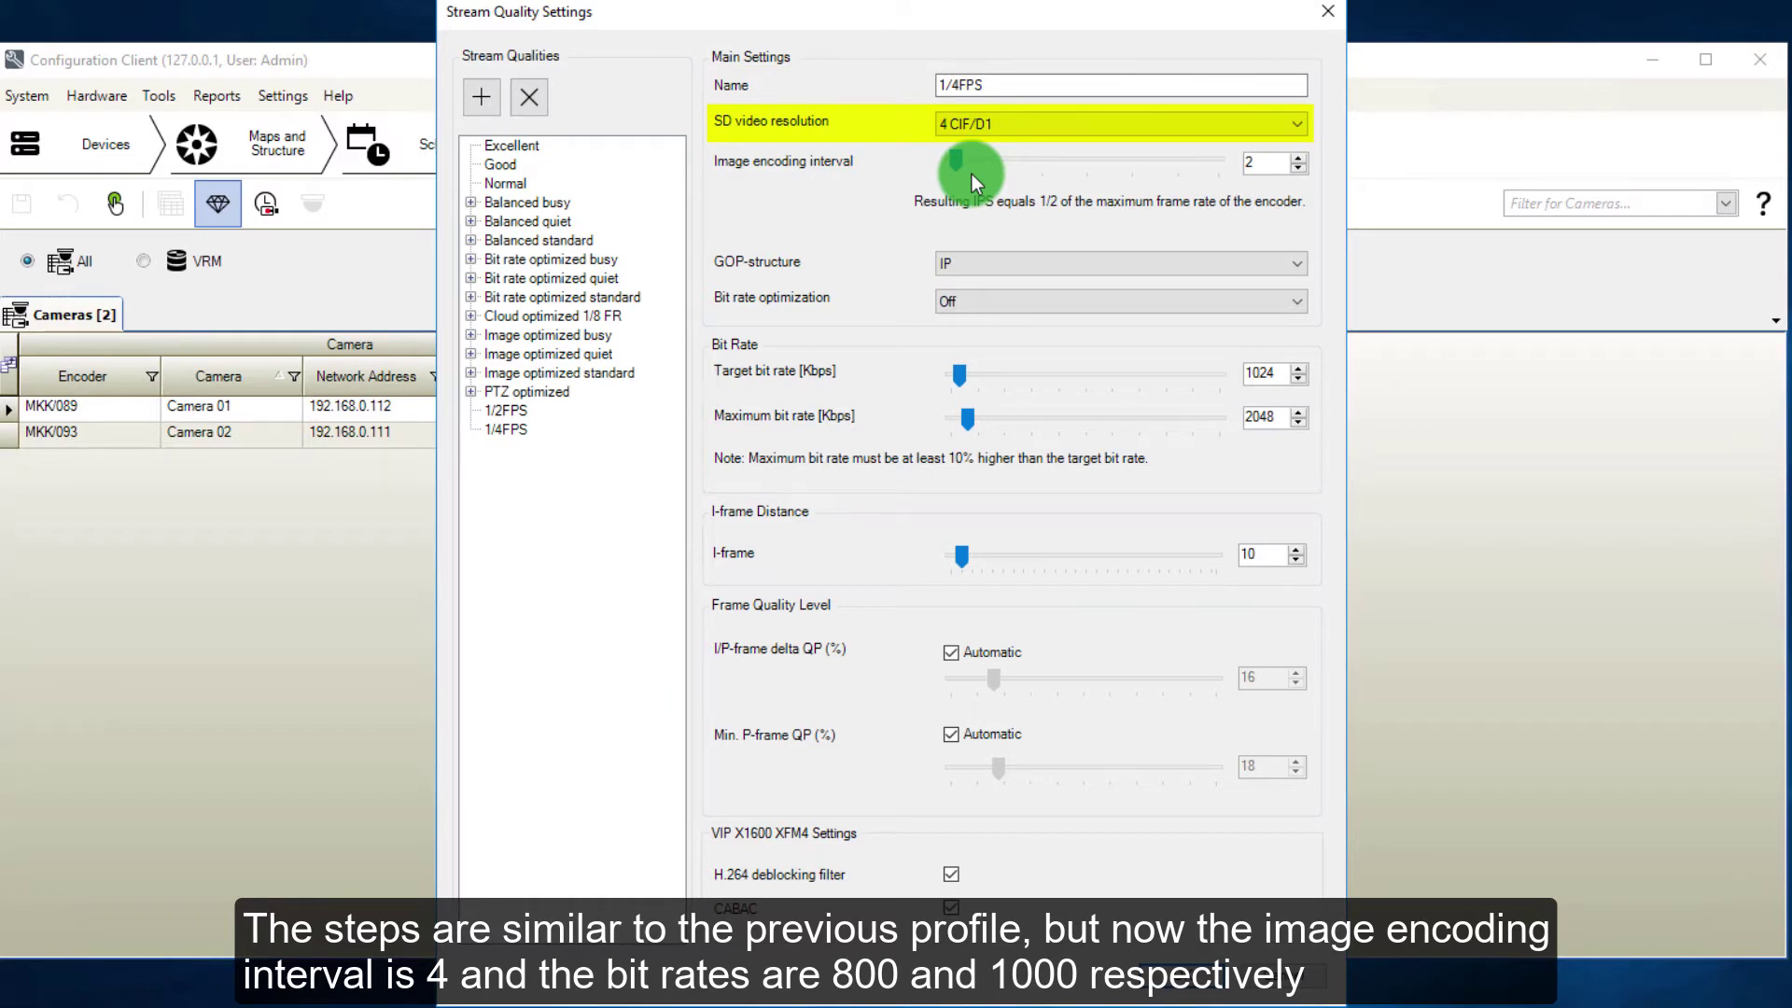
pyautogui.click(956, 161)
pyautogui.moveTo(961, 161); pyautogui.dragTo(965, 160)
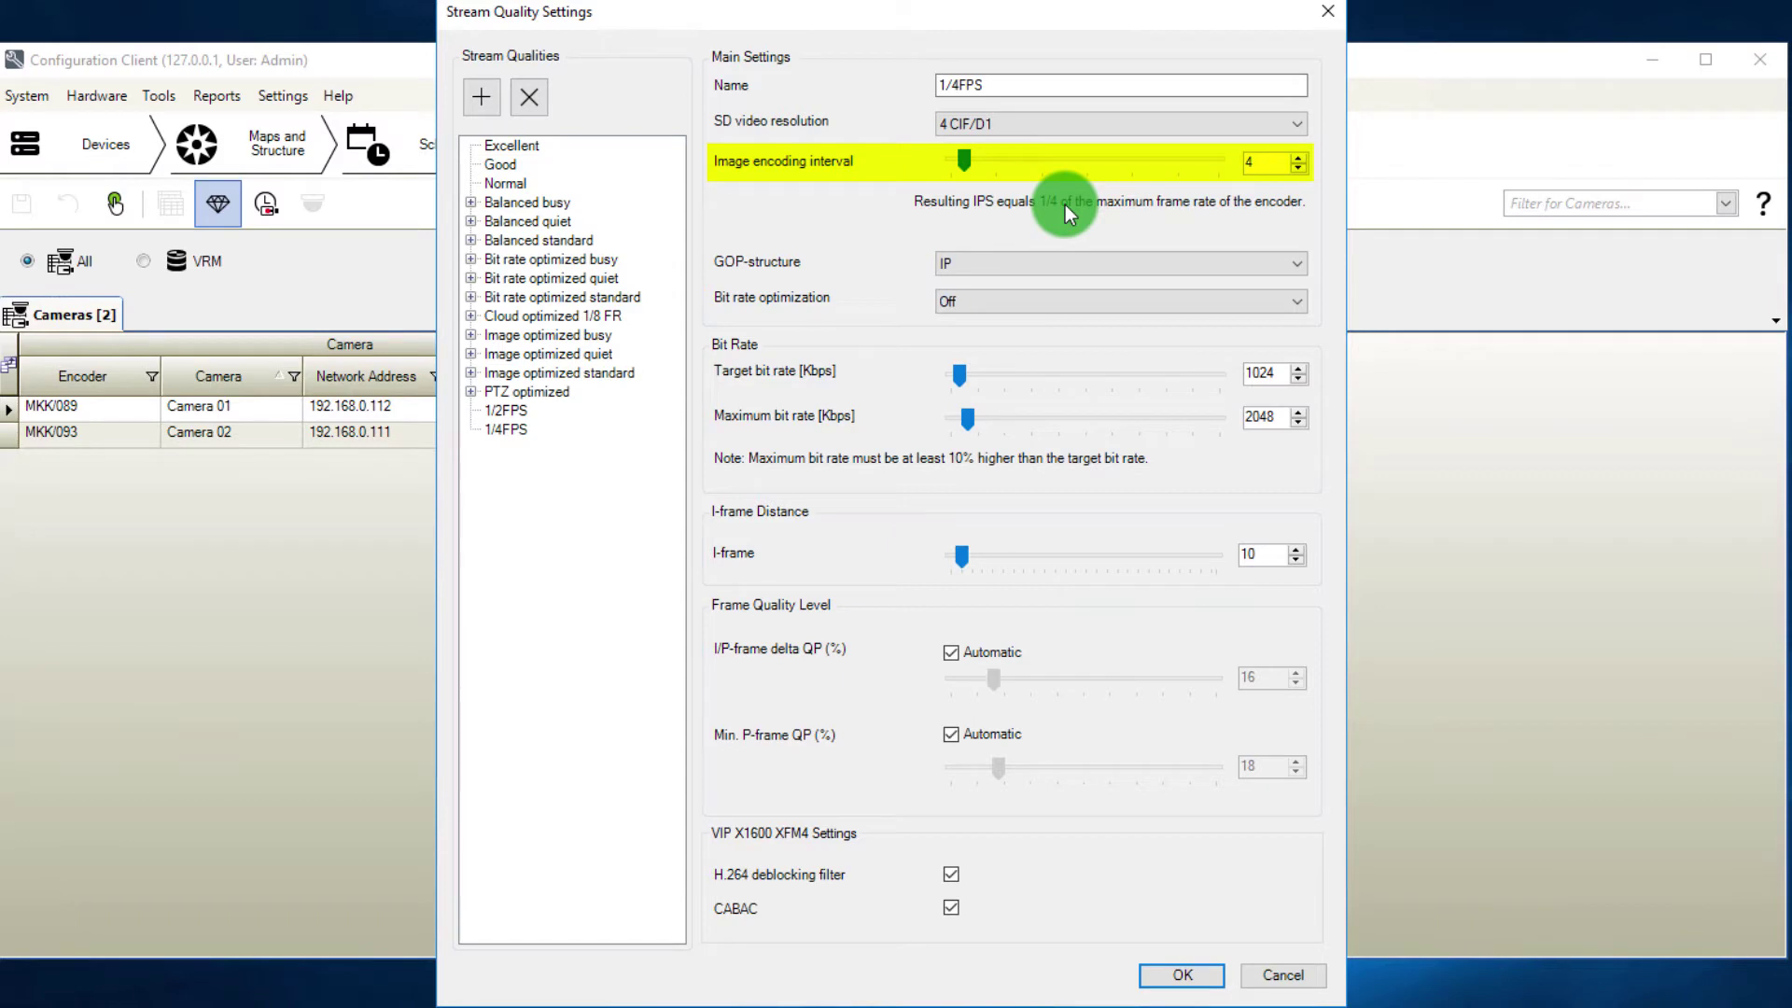
pyautogui.doubleClick(1265, 373)
pyautogui.write('800')
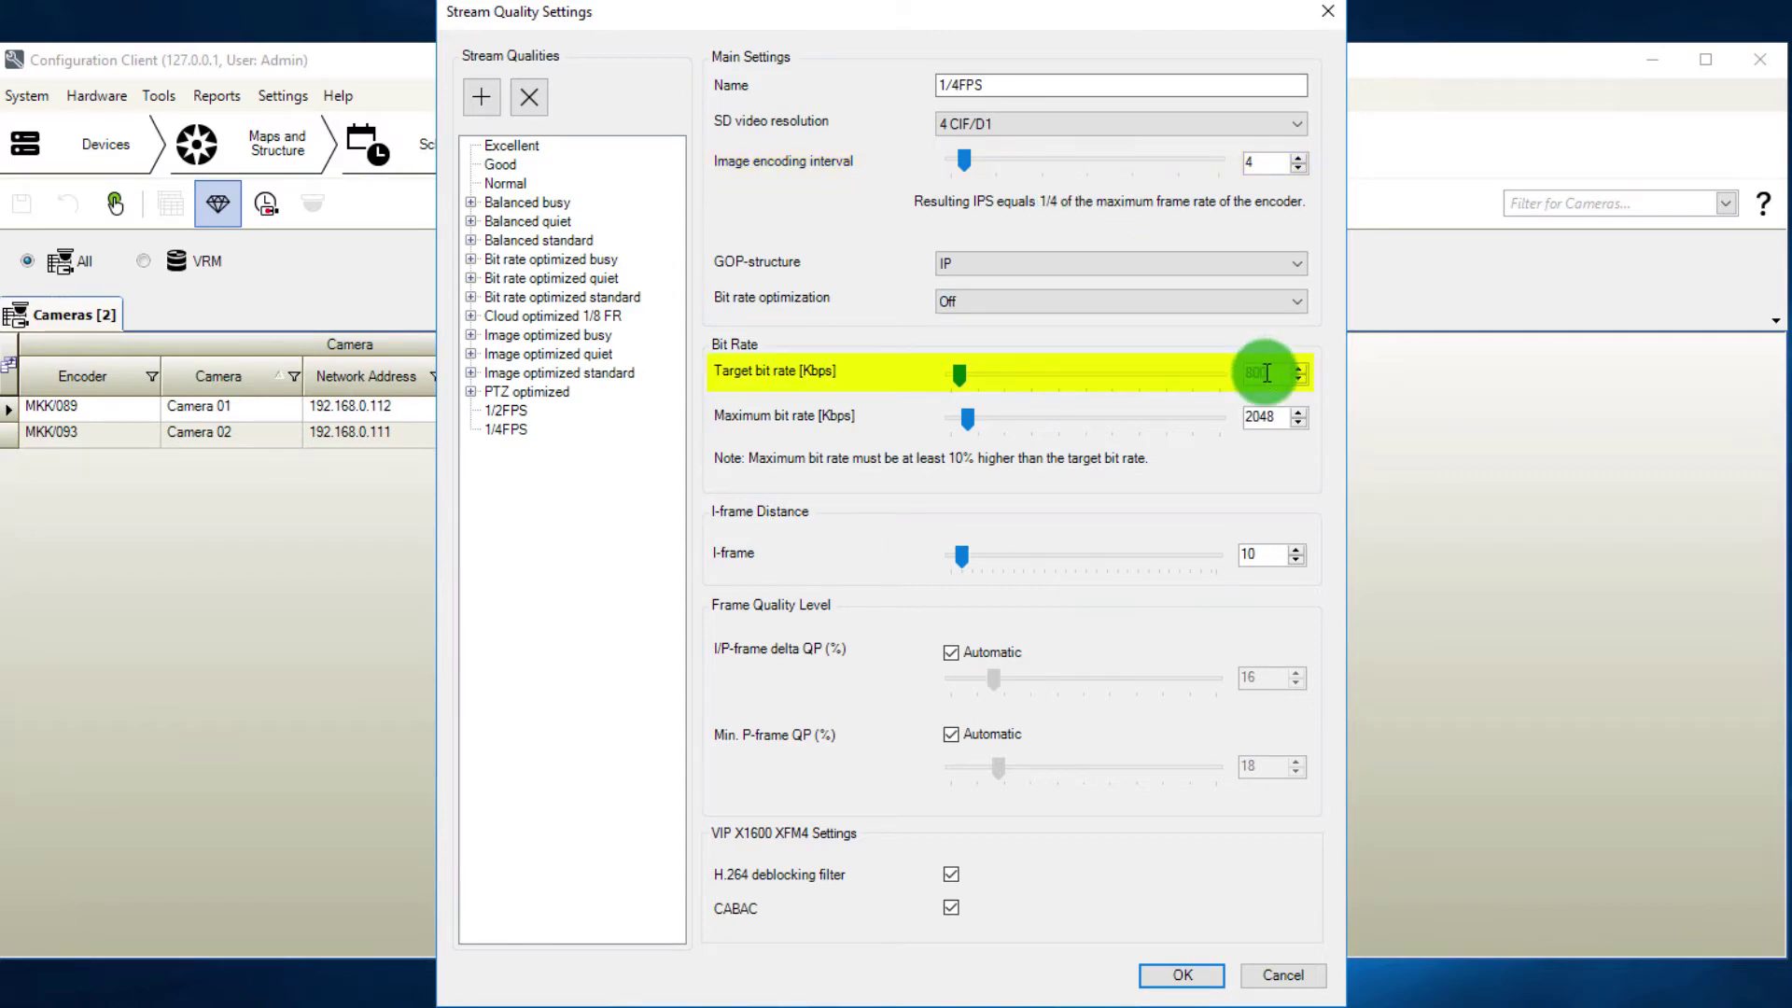
pyautogui.press('Tab')
pyautogui.doubleClick(1265, 417)
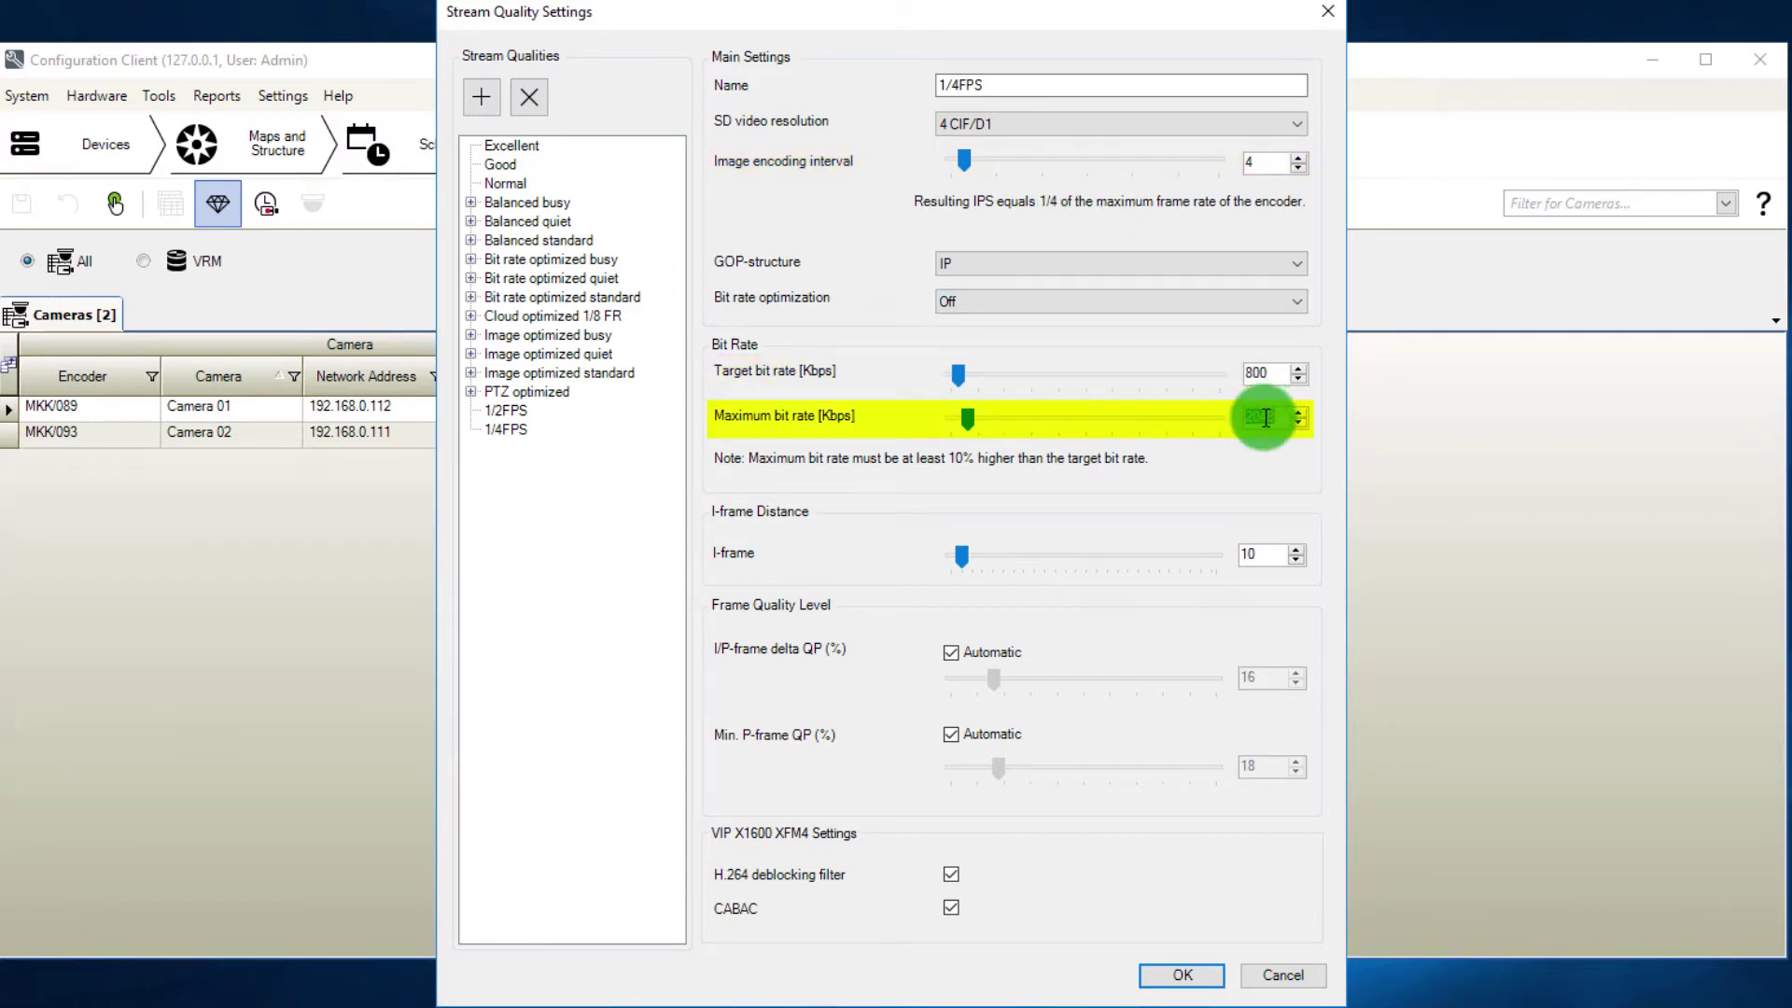
pyautogui.write('1000')
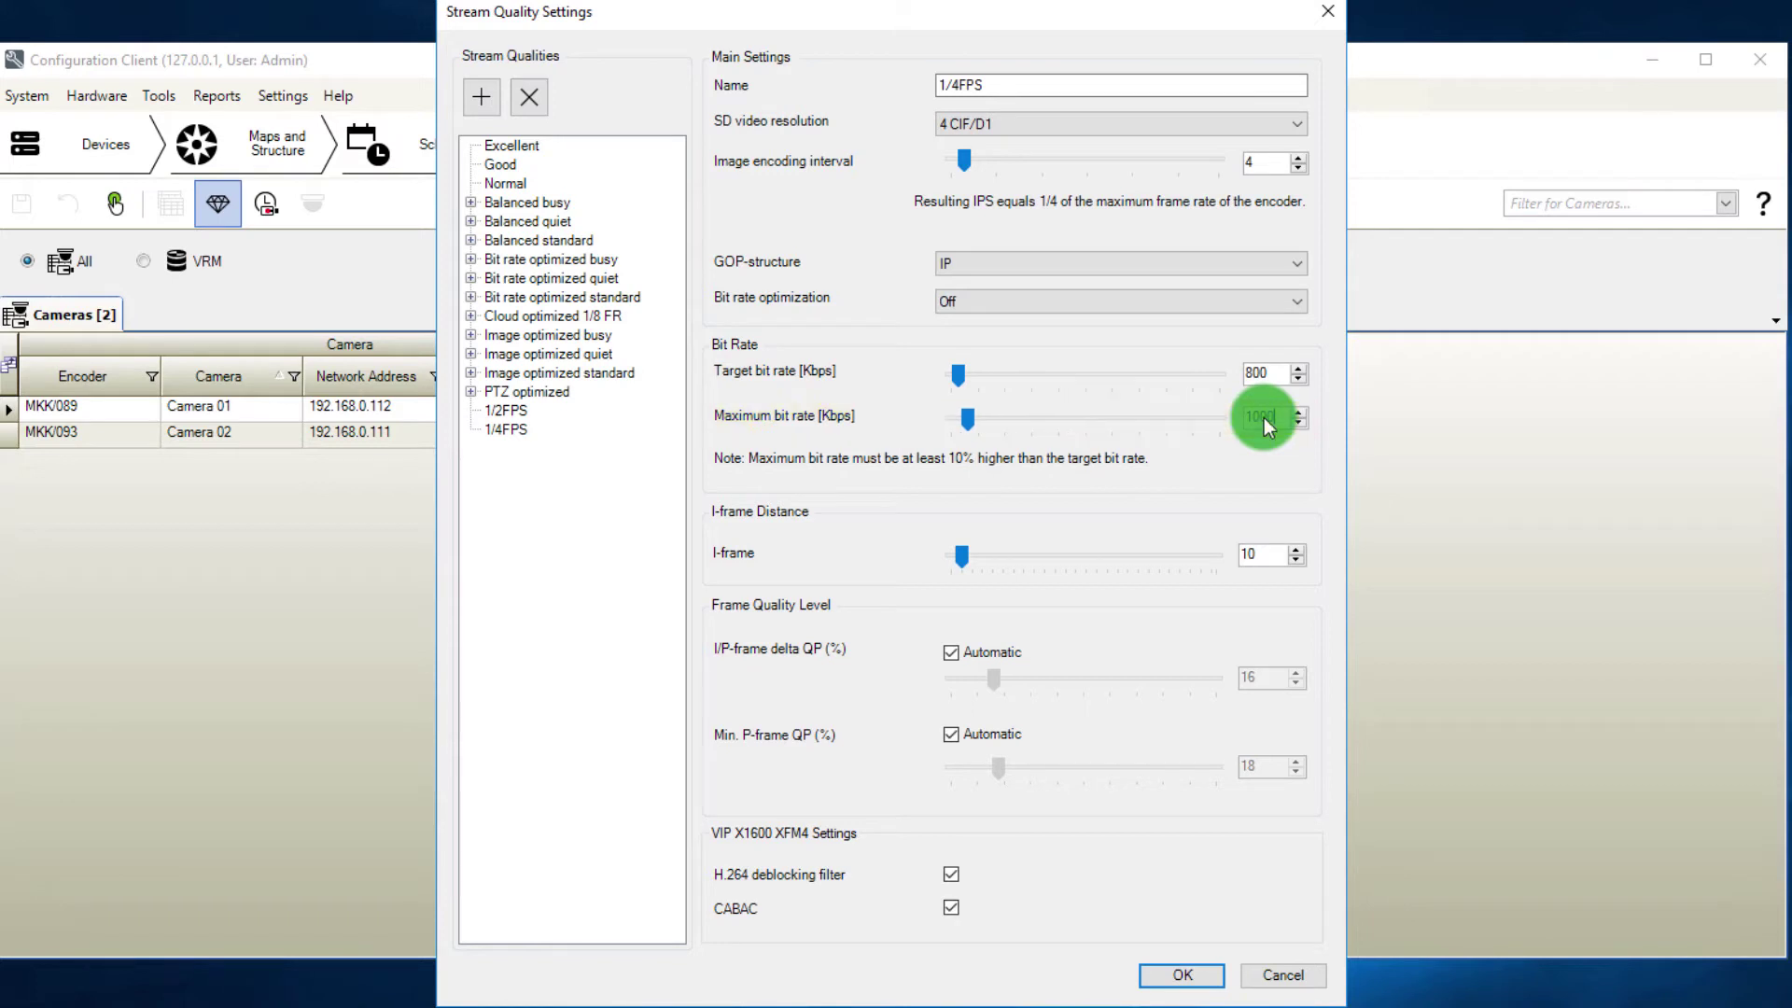
# Accept the 1/4FPS profile and save the configuration.
pyautogui.click(1182, 975)
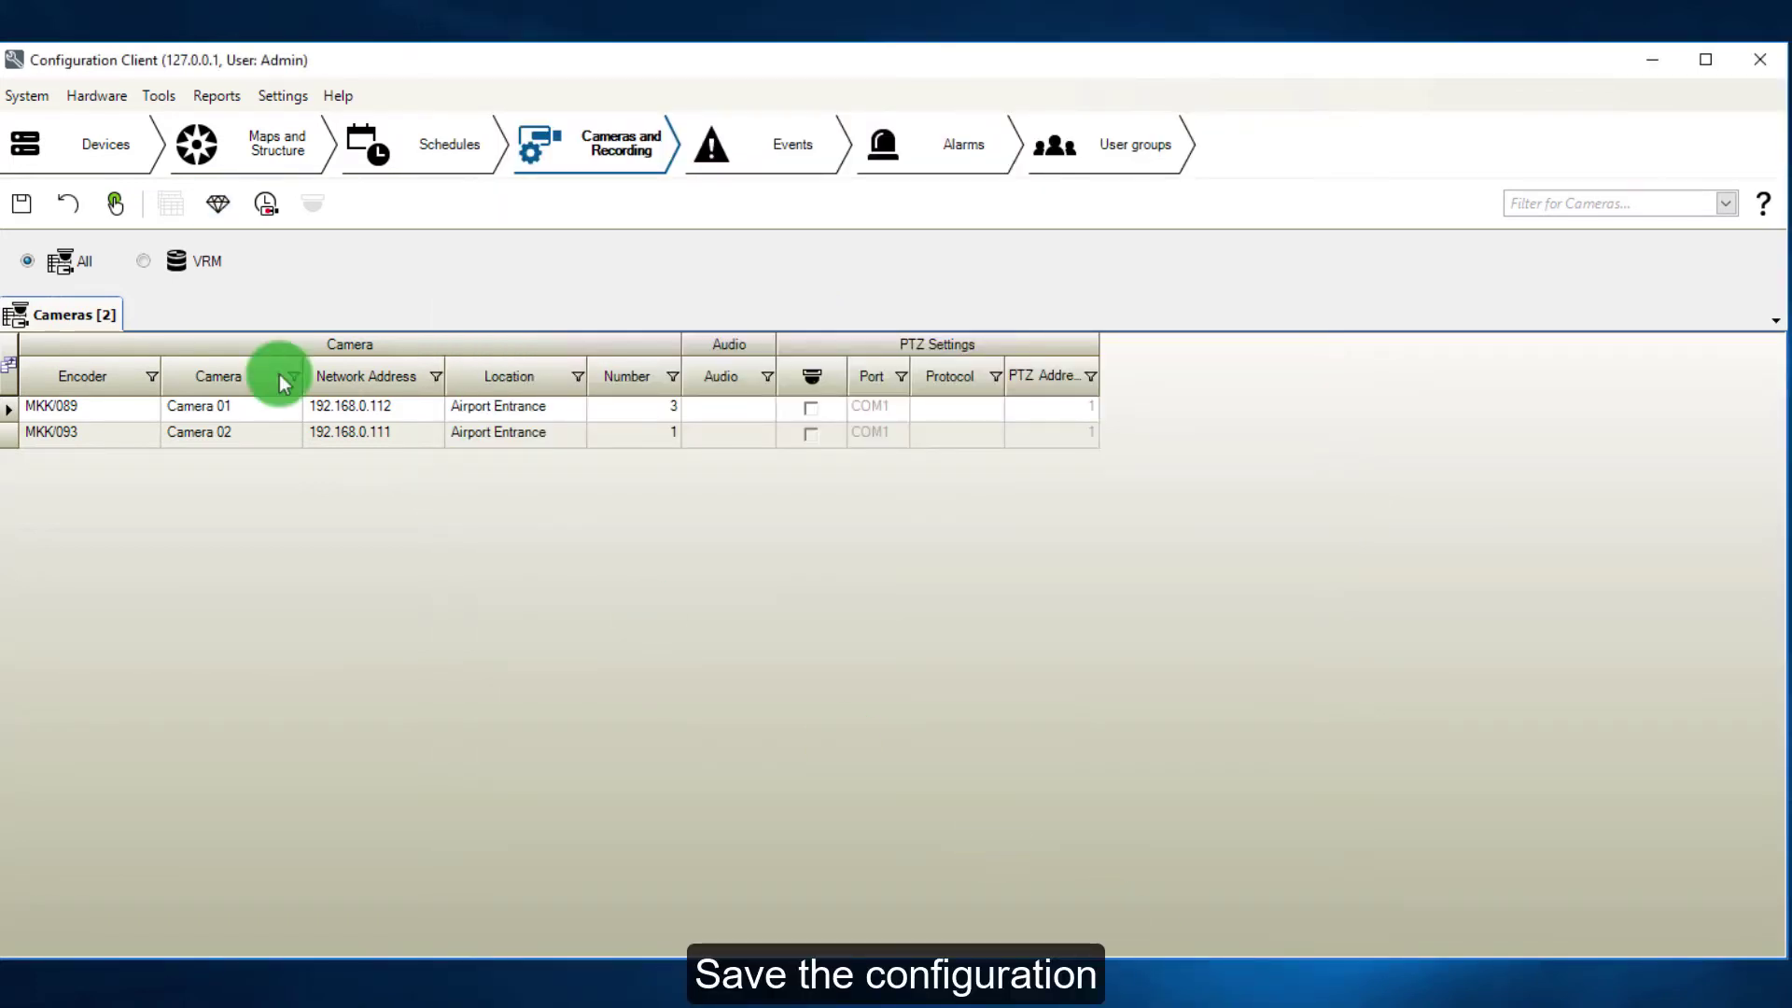
pyautogui.click(28, 214)
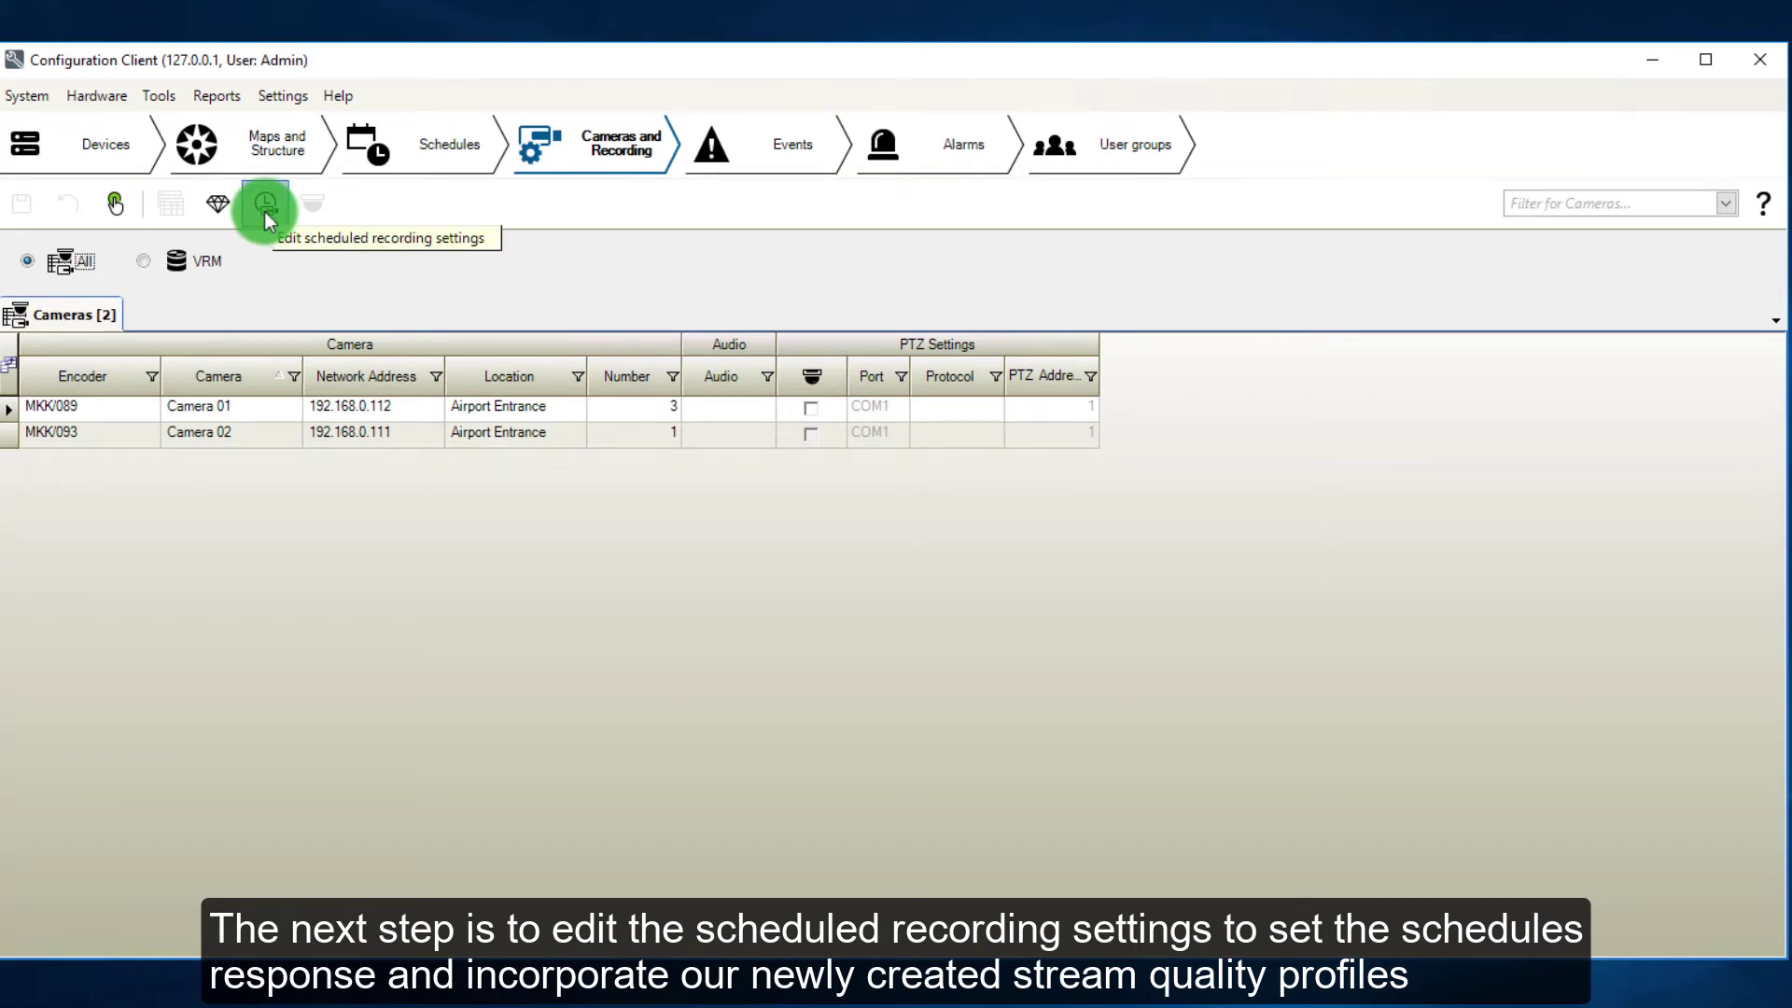
# Copy the 'Continuous, Alarm Recording' setting into a new one named My Schedule.
pyautogui.click(273, 201)
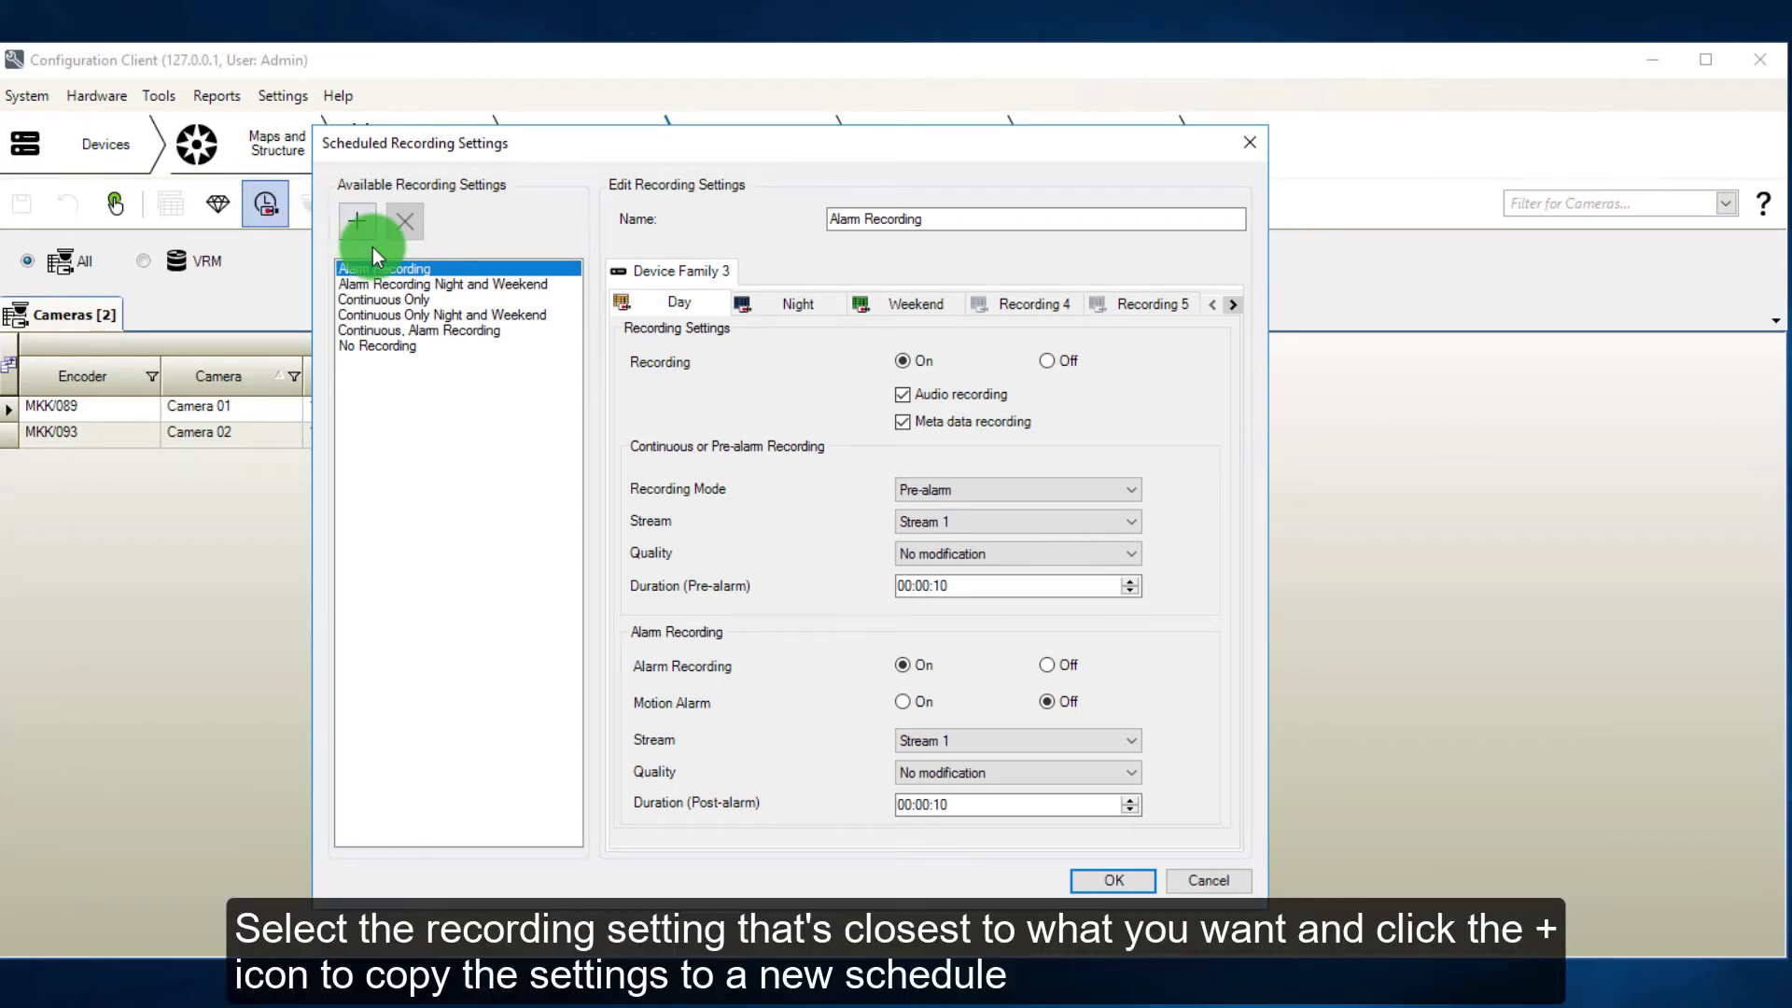
pyautogui.click(362, 330)
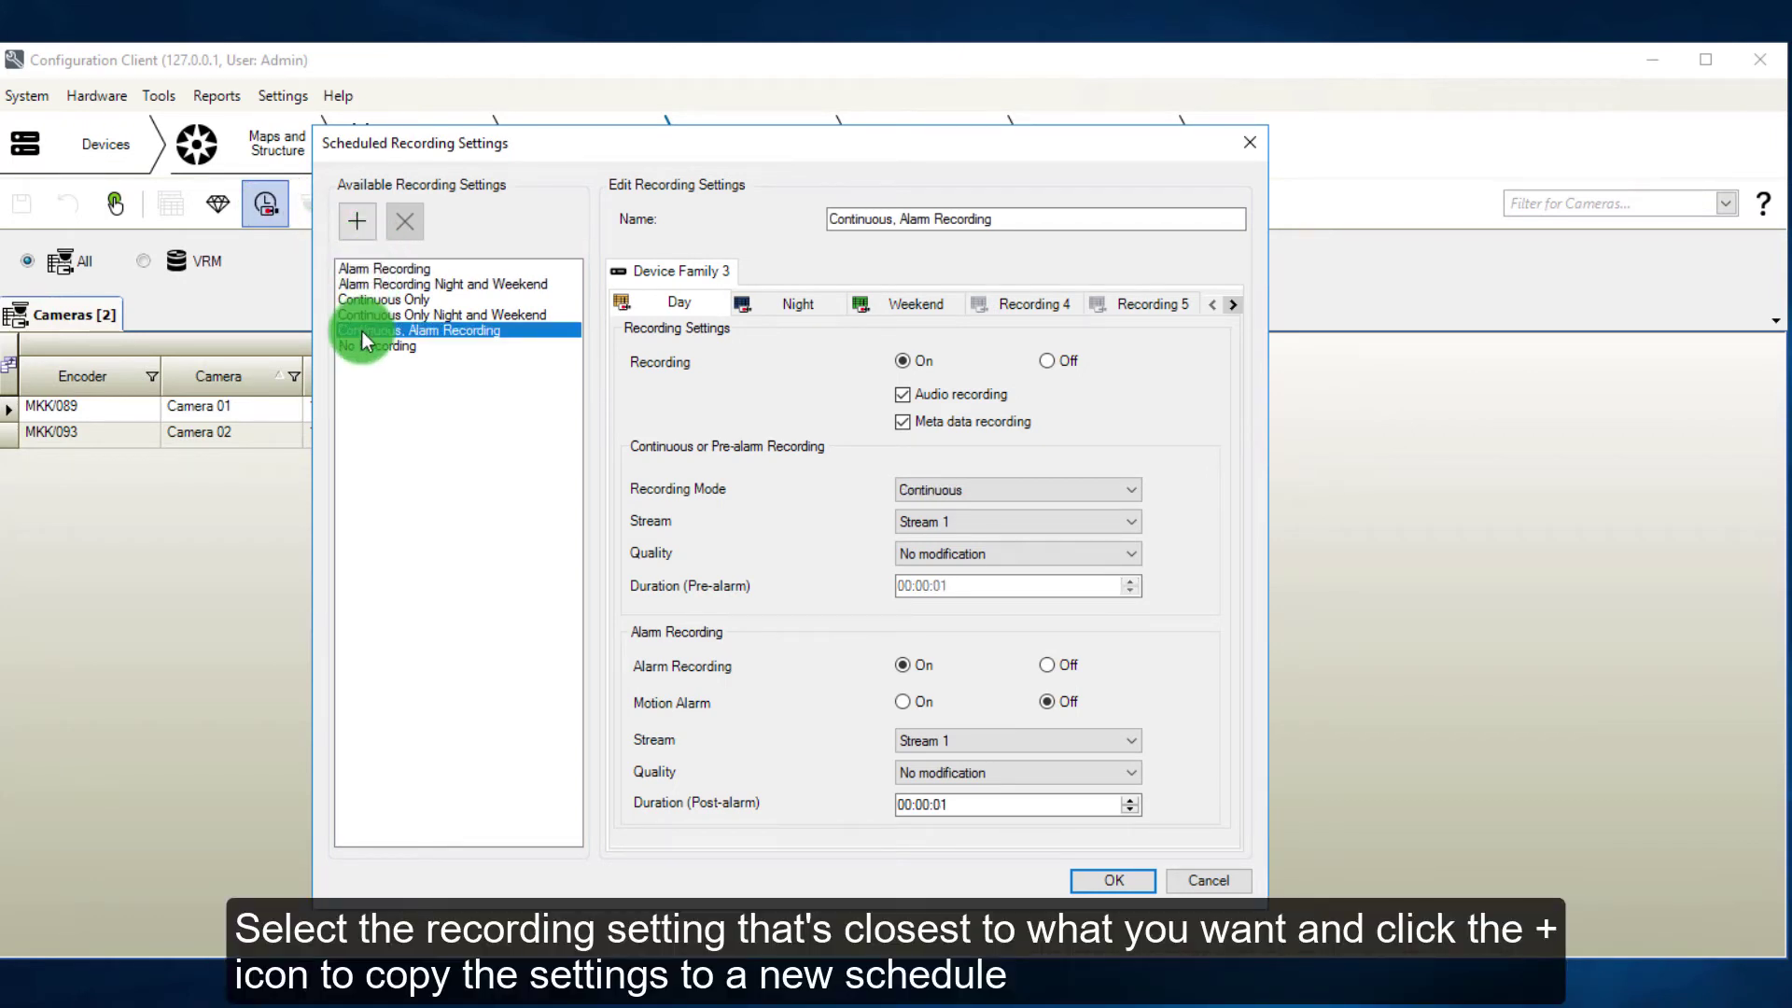
pyautogui.click(363, 224)
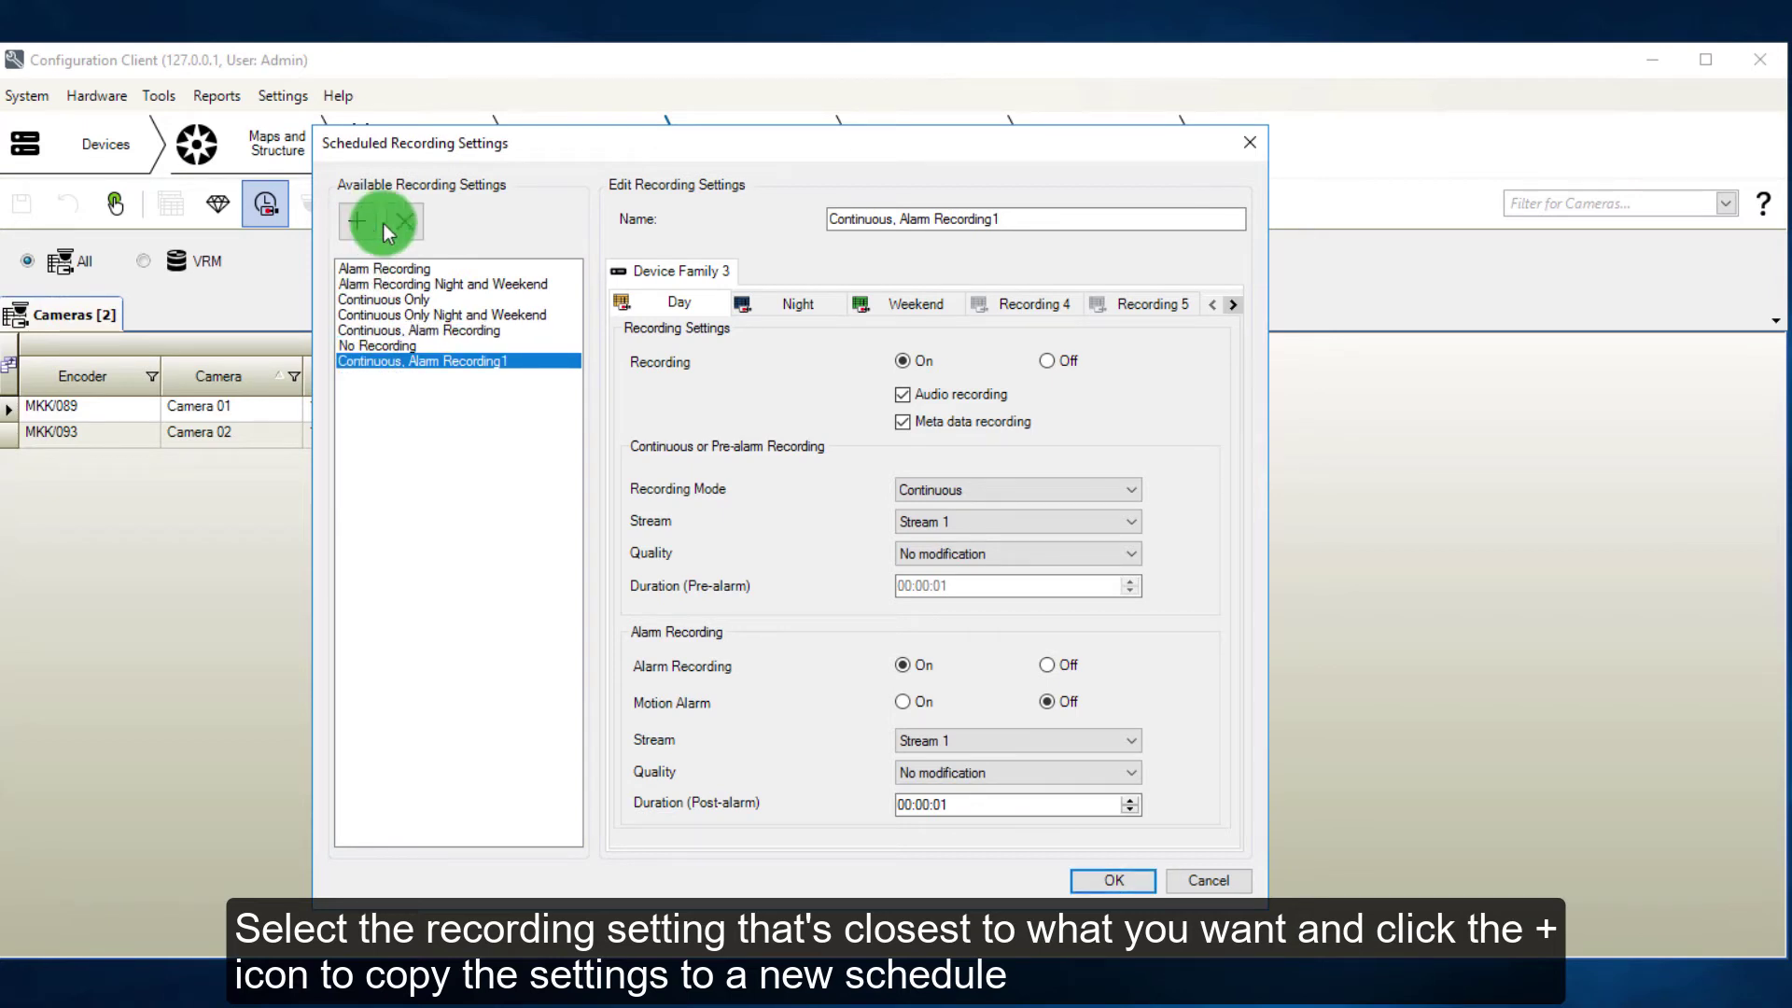
pyautogui.moveTo(986, 222); pyautogui.dragTo(821, 220)
pyautogui.write('My ')
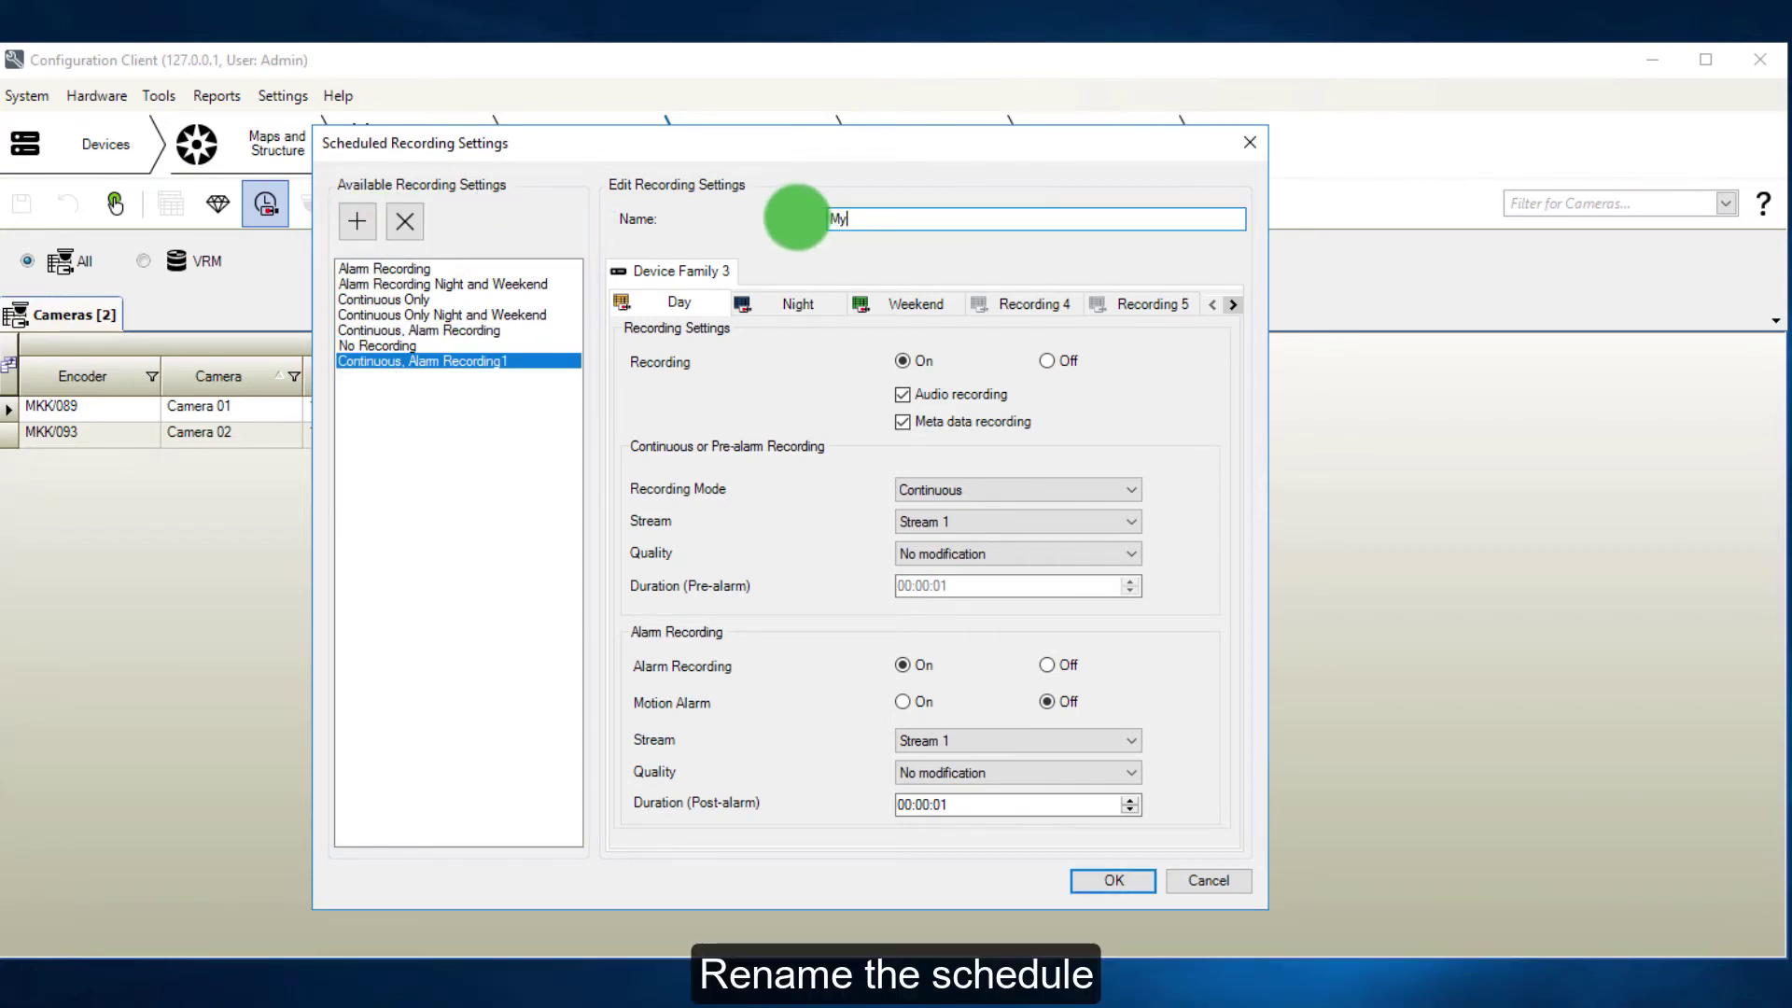
pyautogui.write('Schedule')
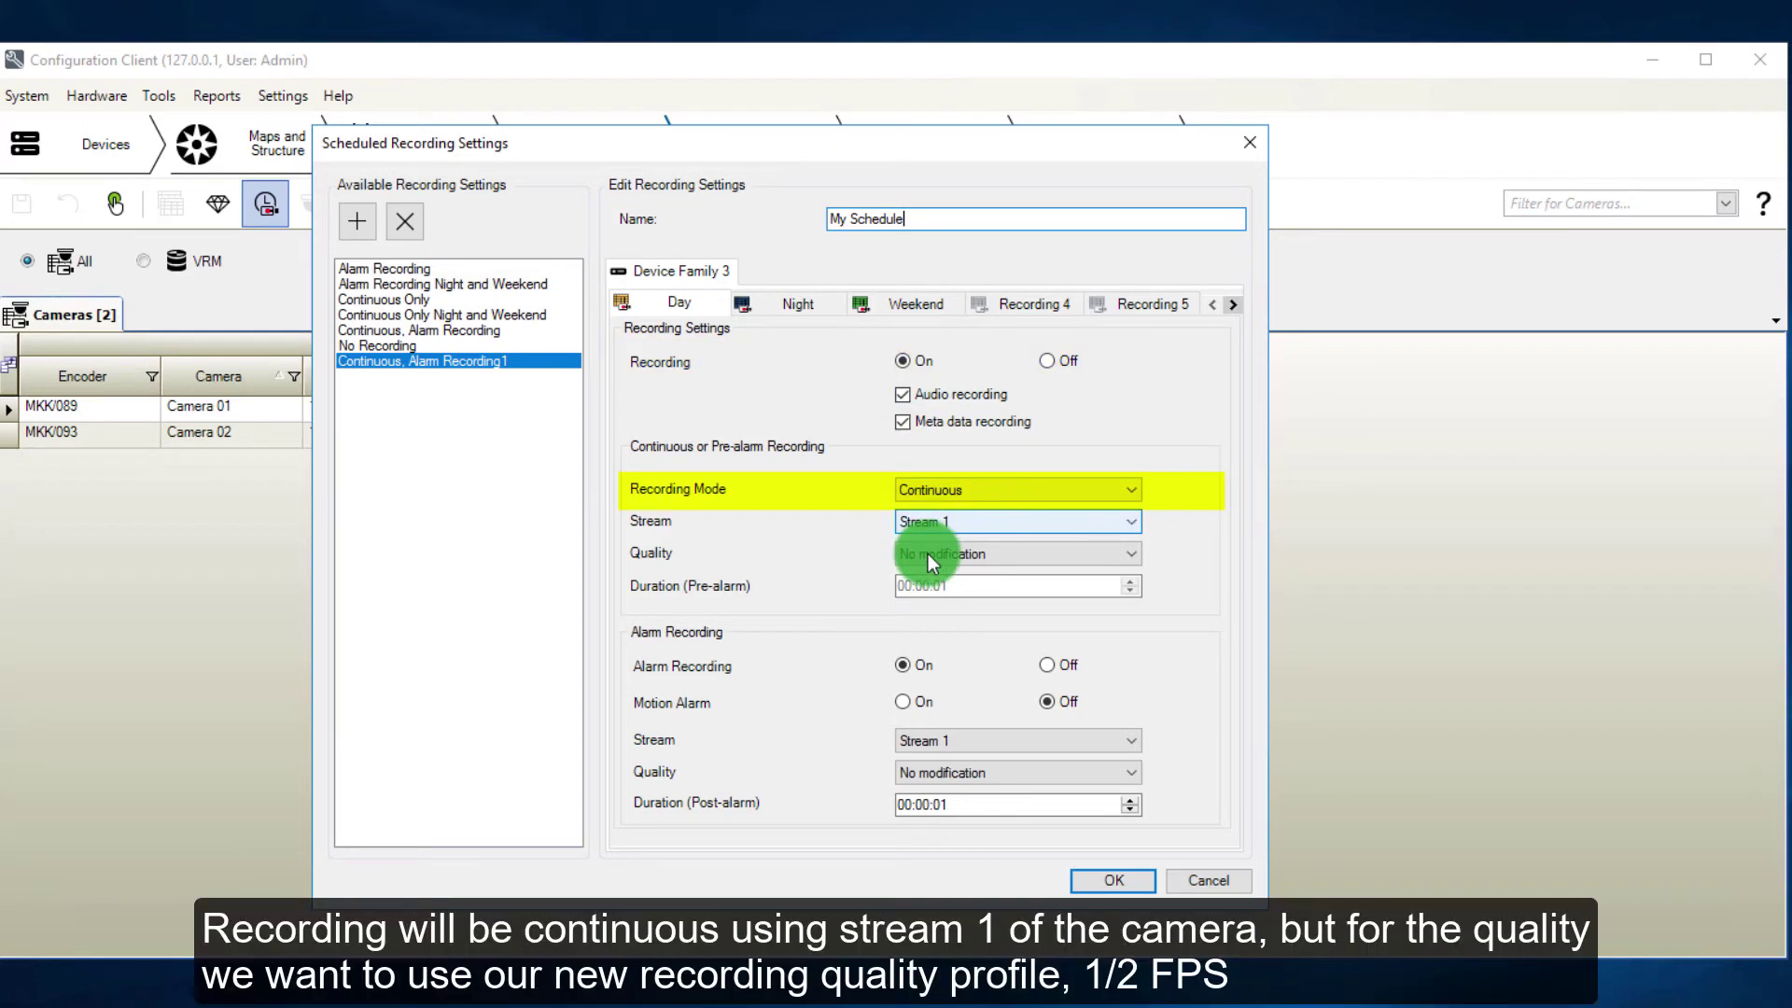
# Set My Schedule's Day recording quality to 1/2FPS with alarm recording off.
pyautogui.click(928, 553)
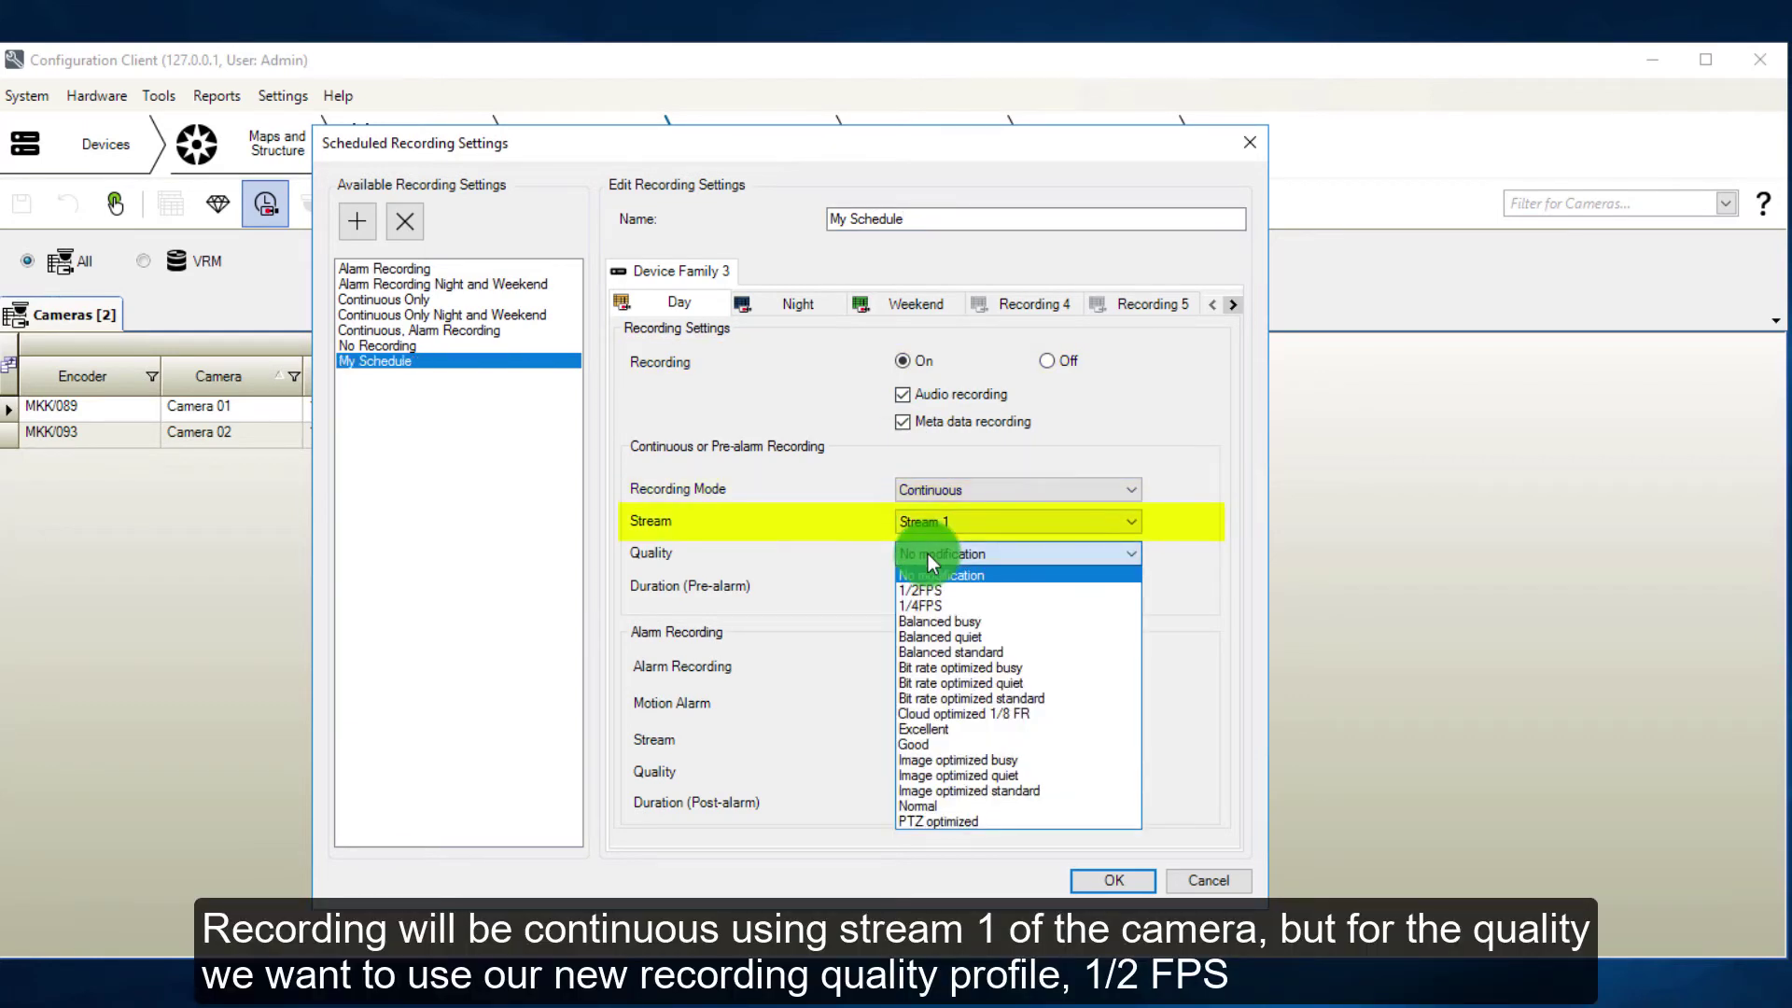
pyautogui.click(943, 590)
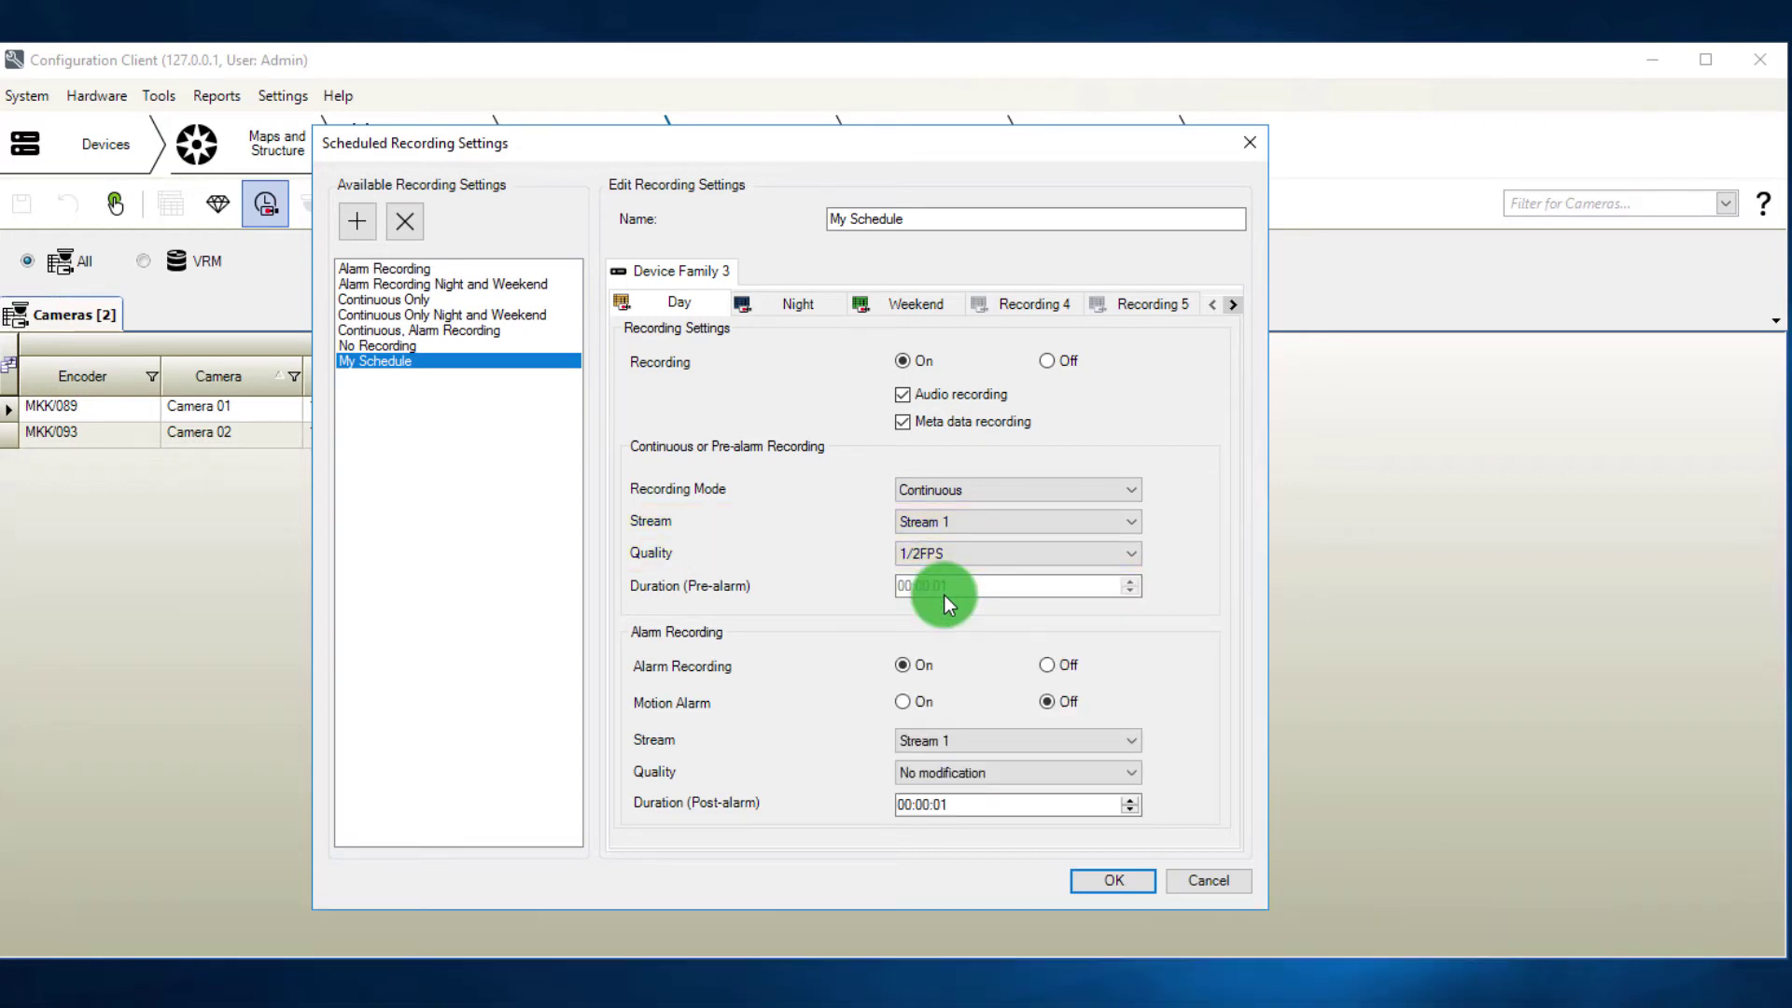
pyautogui.click(1047, 665)
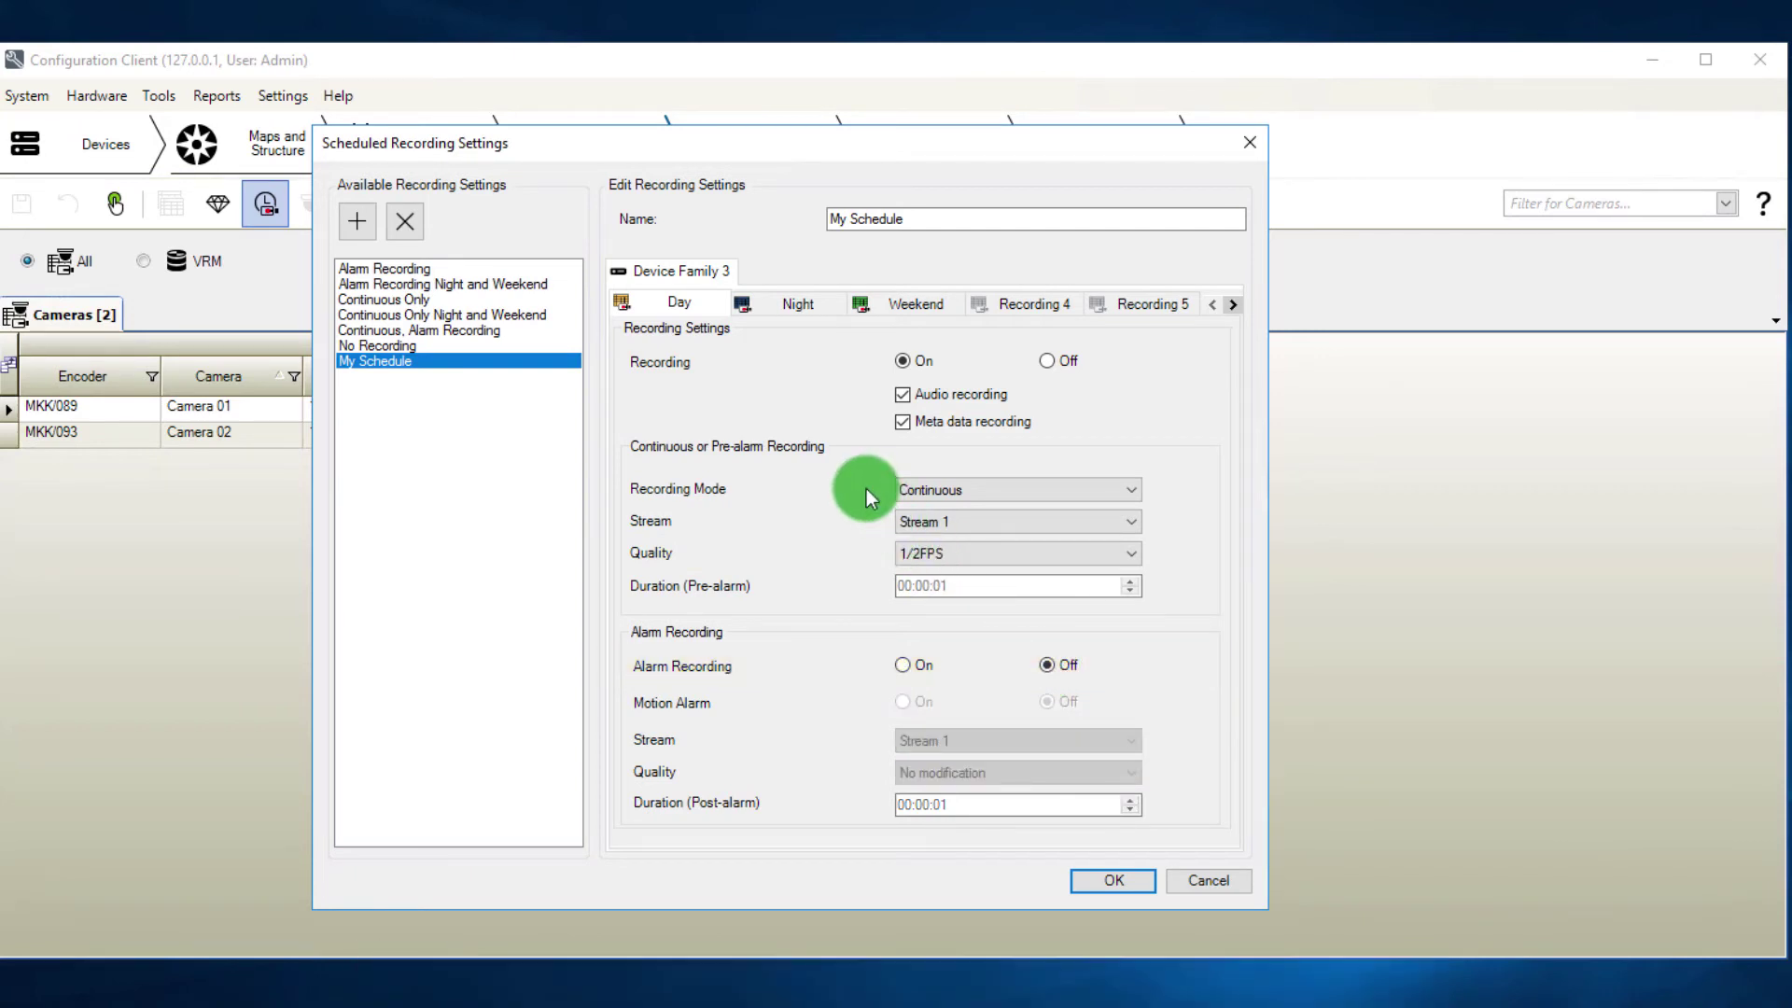
# Make Night recording Pre-alarm at 1/2FPS, 10 s pre-alarm, motion alarm on, 20 s post-alarm.
pyautogui.click(792, 308)
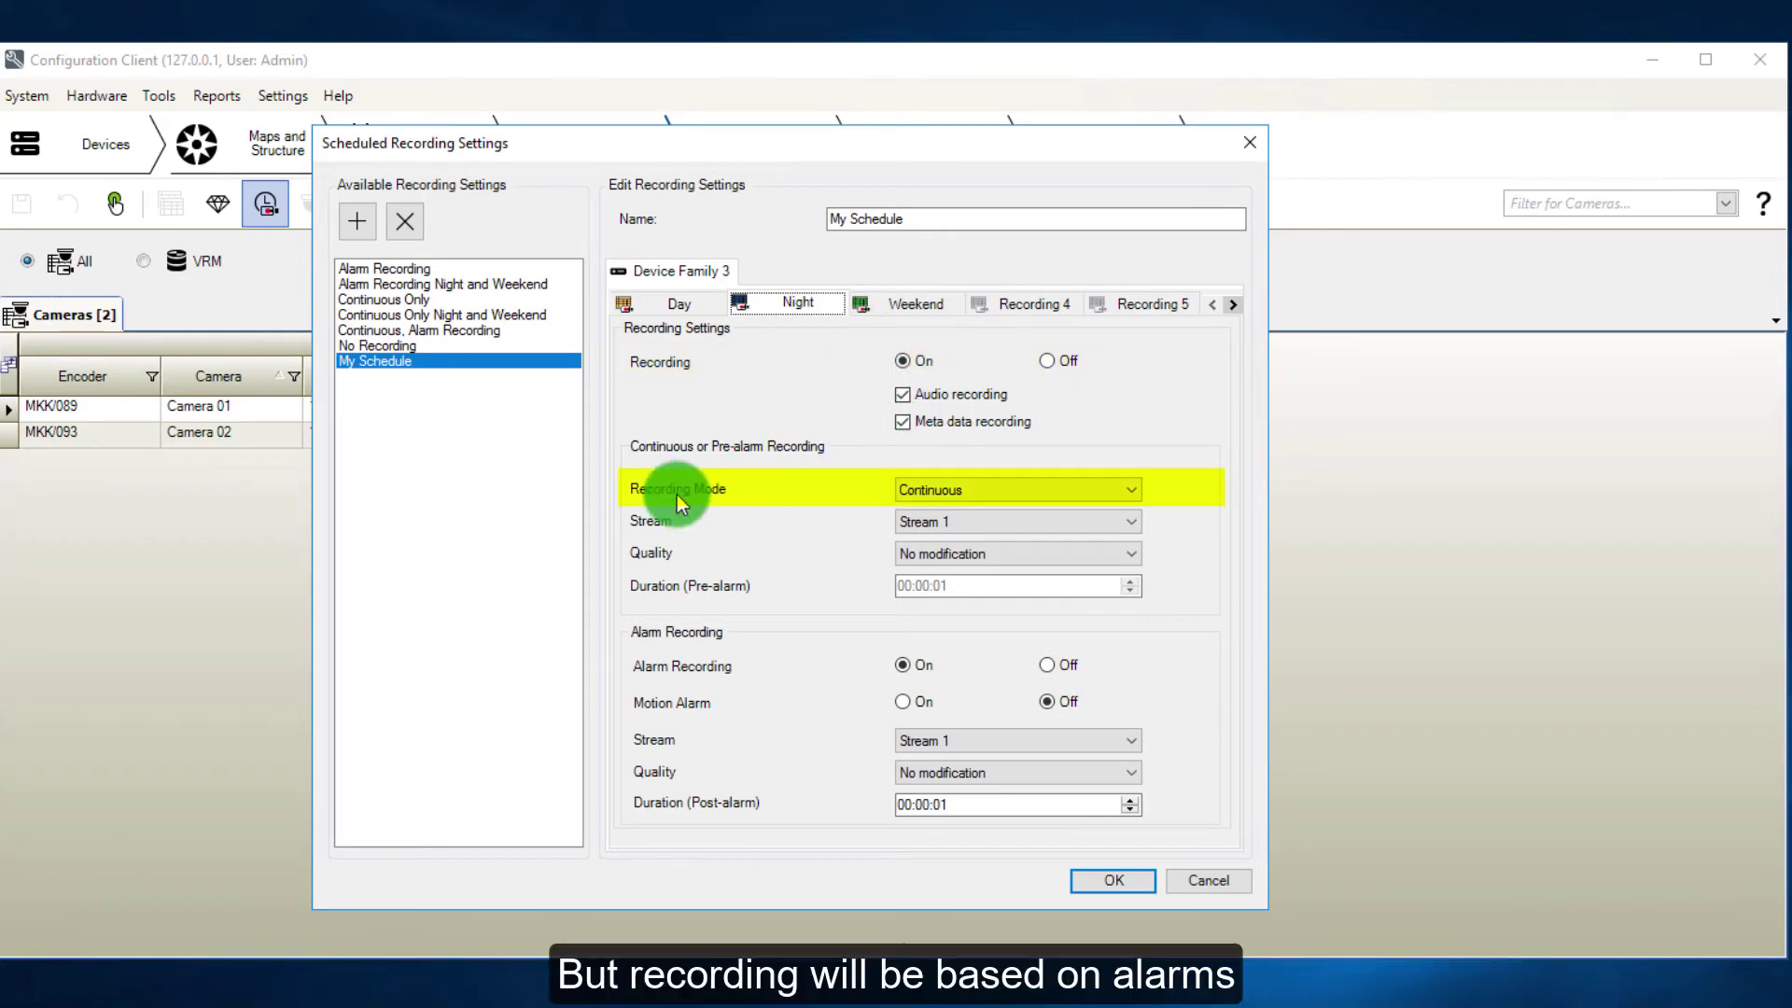
pyautogui.click(912, 490)
pyautogui.click(916, 520)
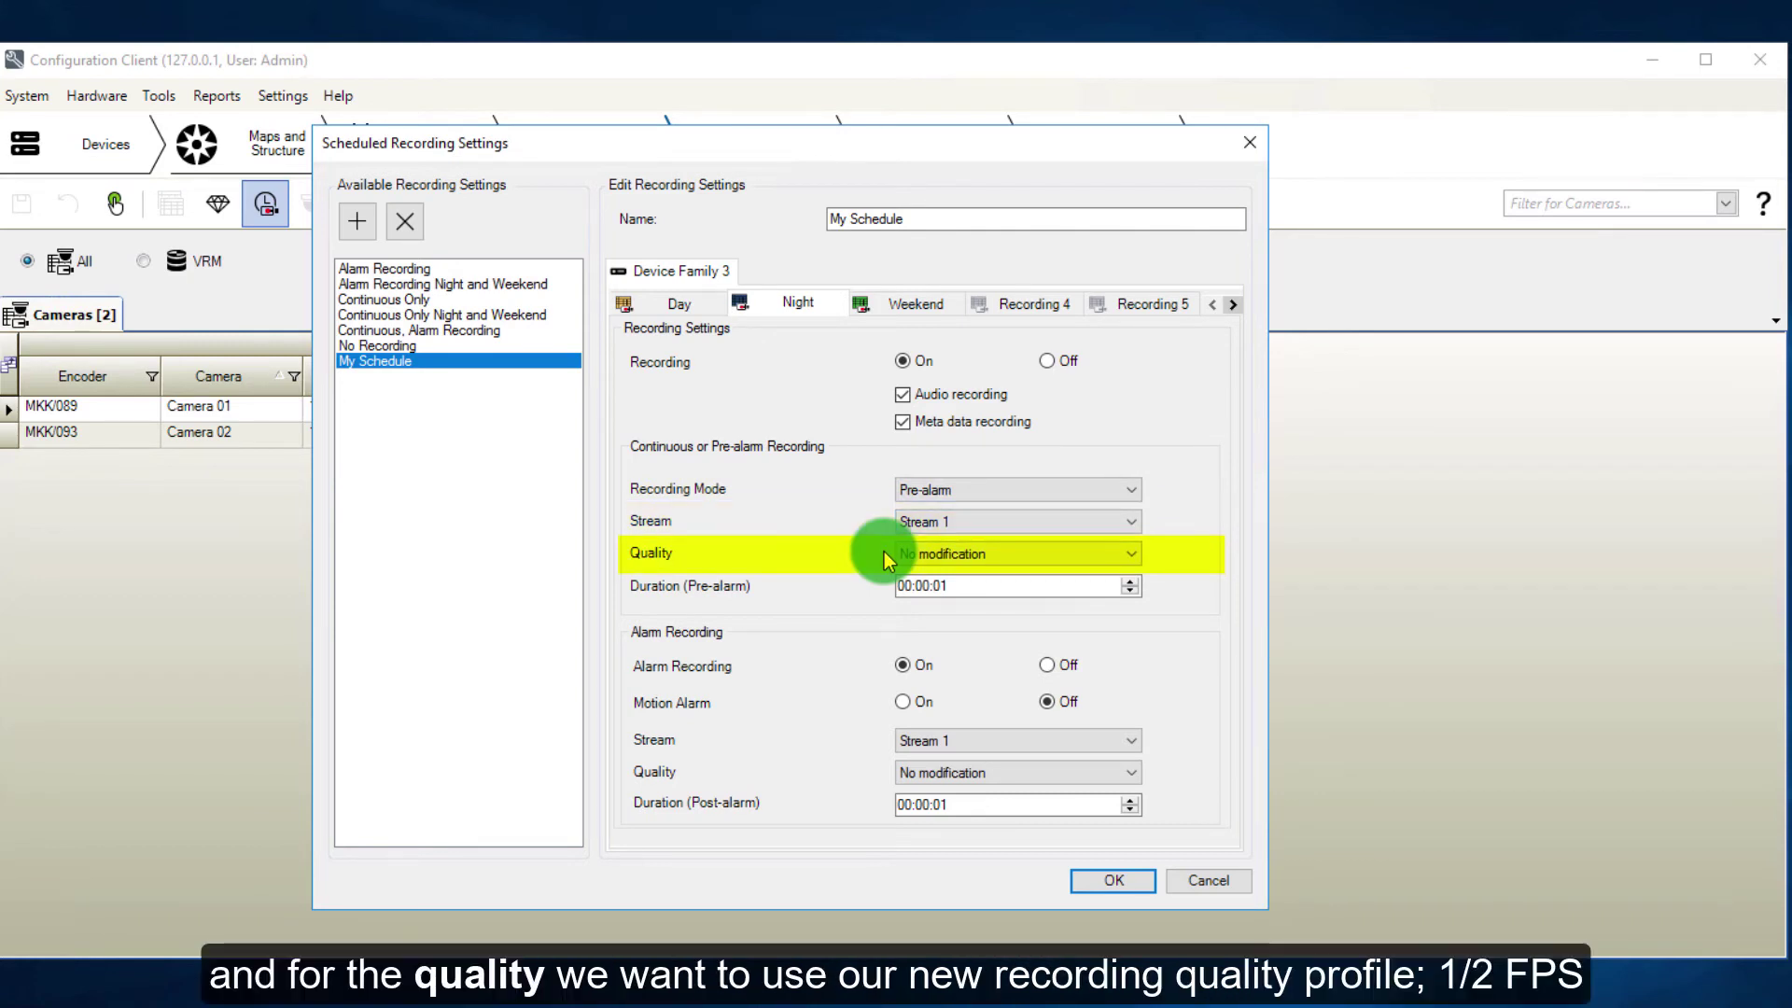
pyautogui.click(943, 555)
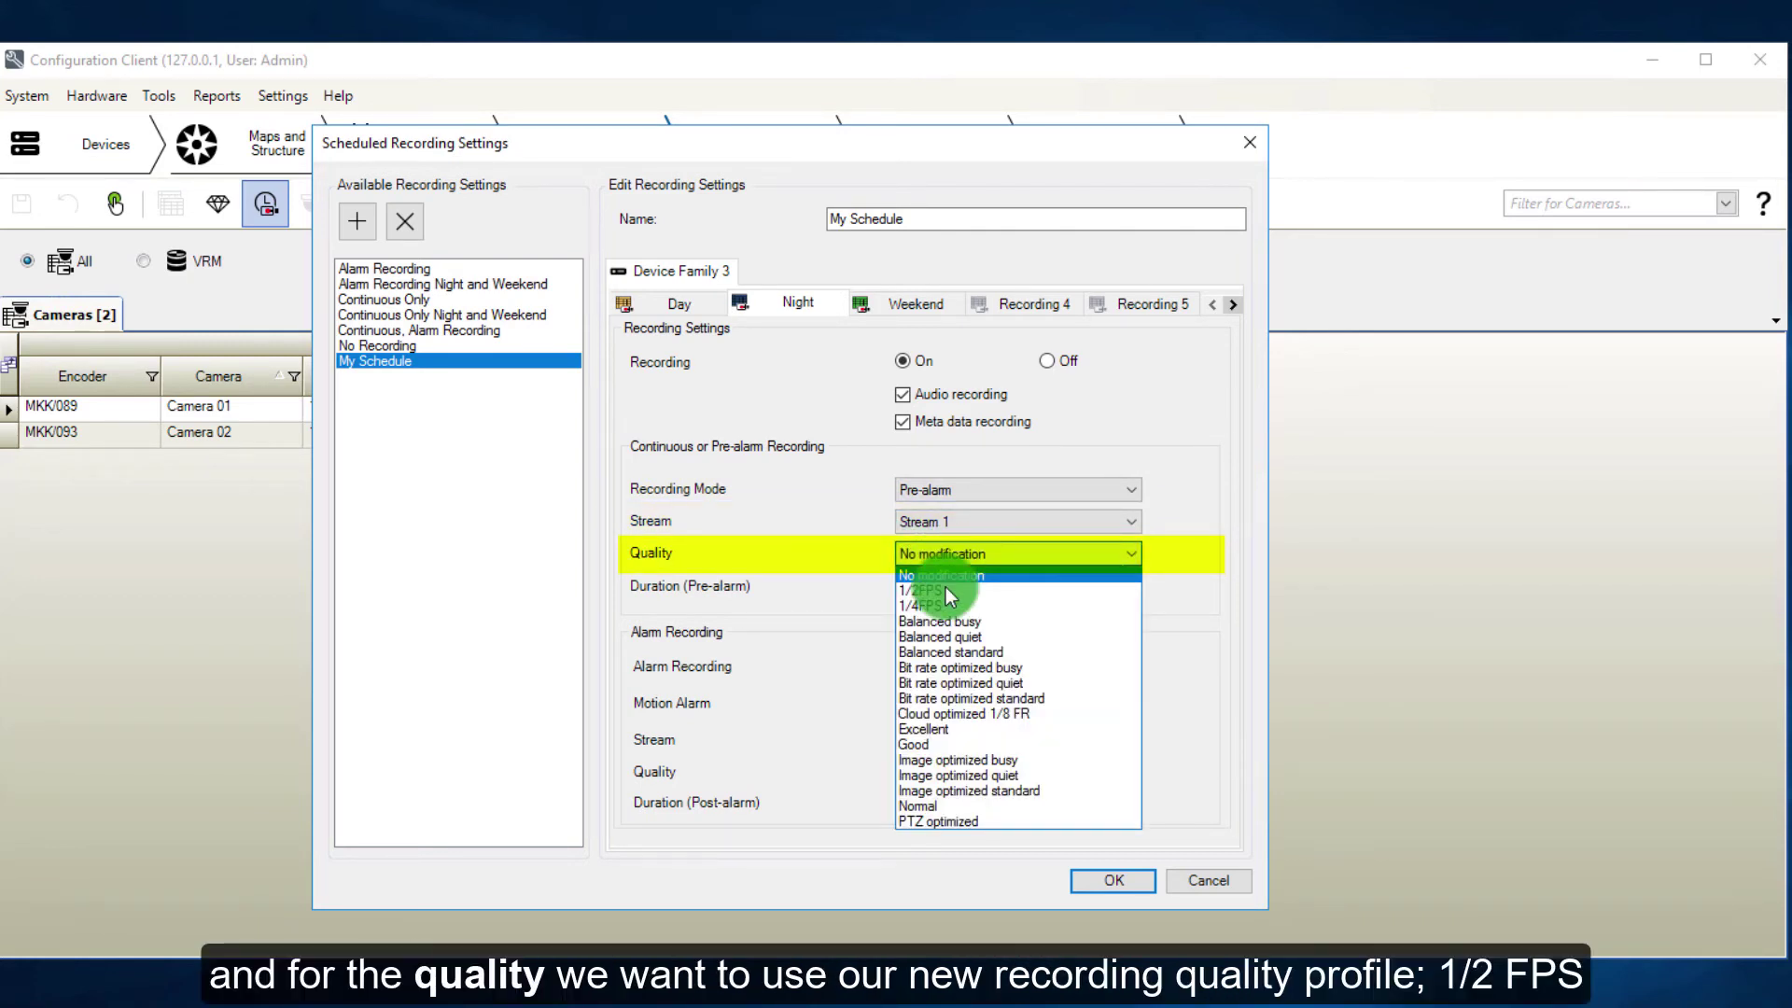
pyautogui.click(938, 570)
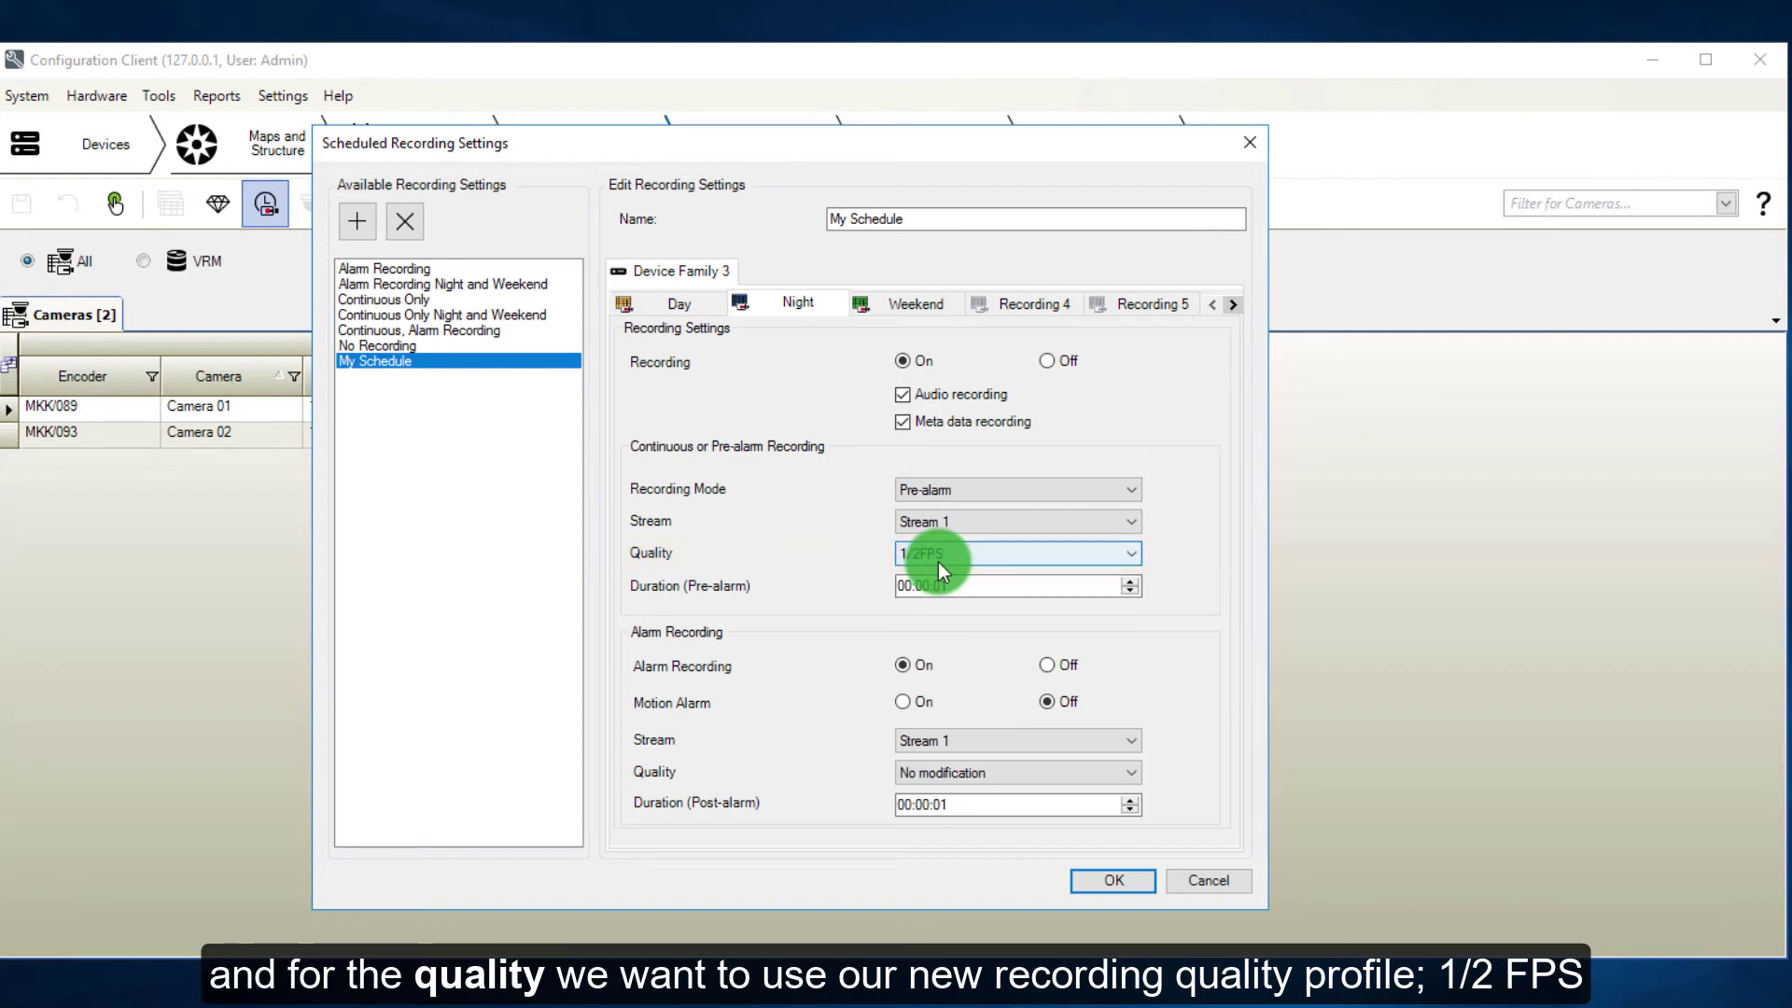
pyautogui.click(943, 583)
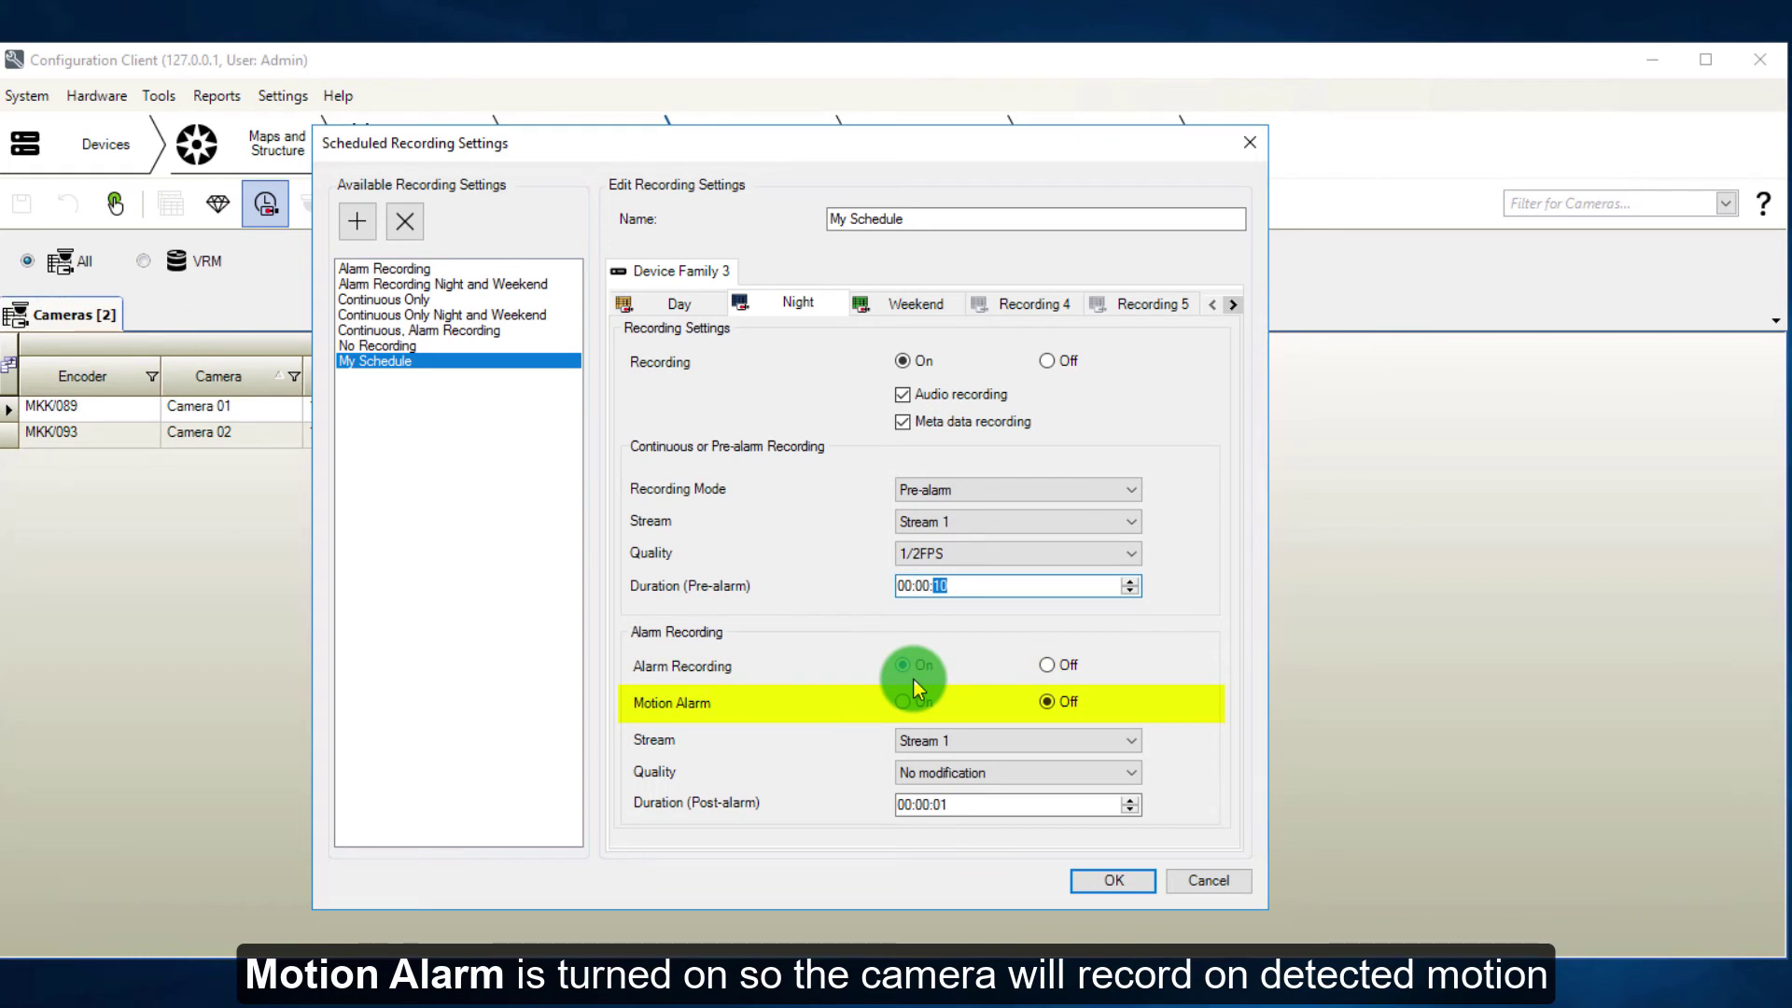
pyautogui.click(903, 702)
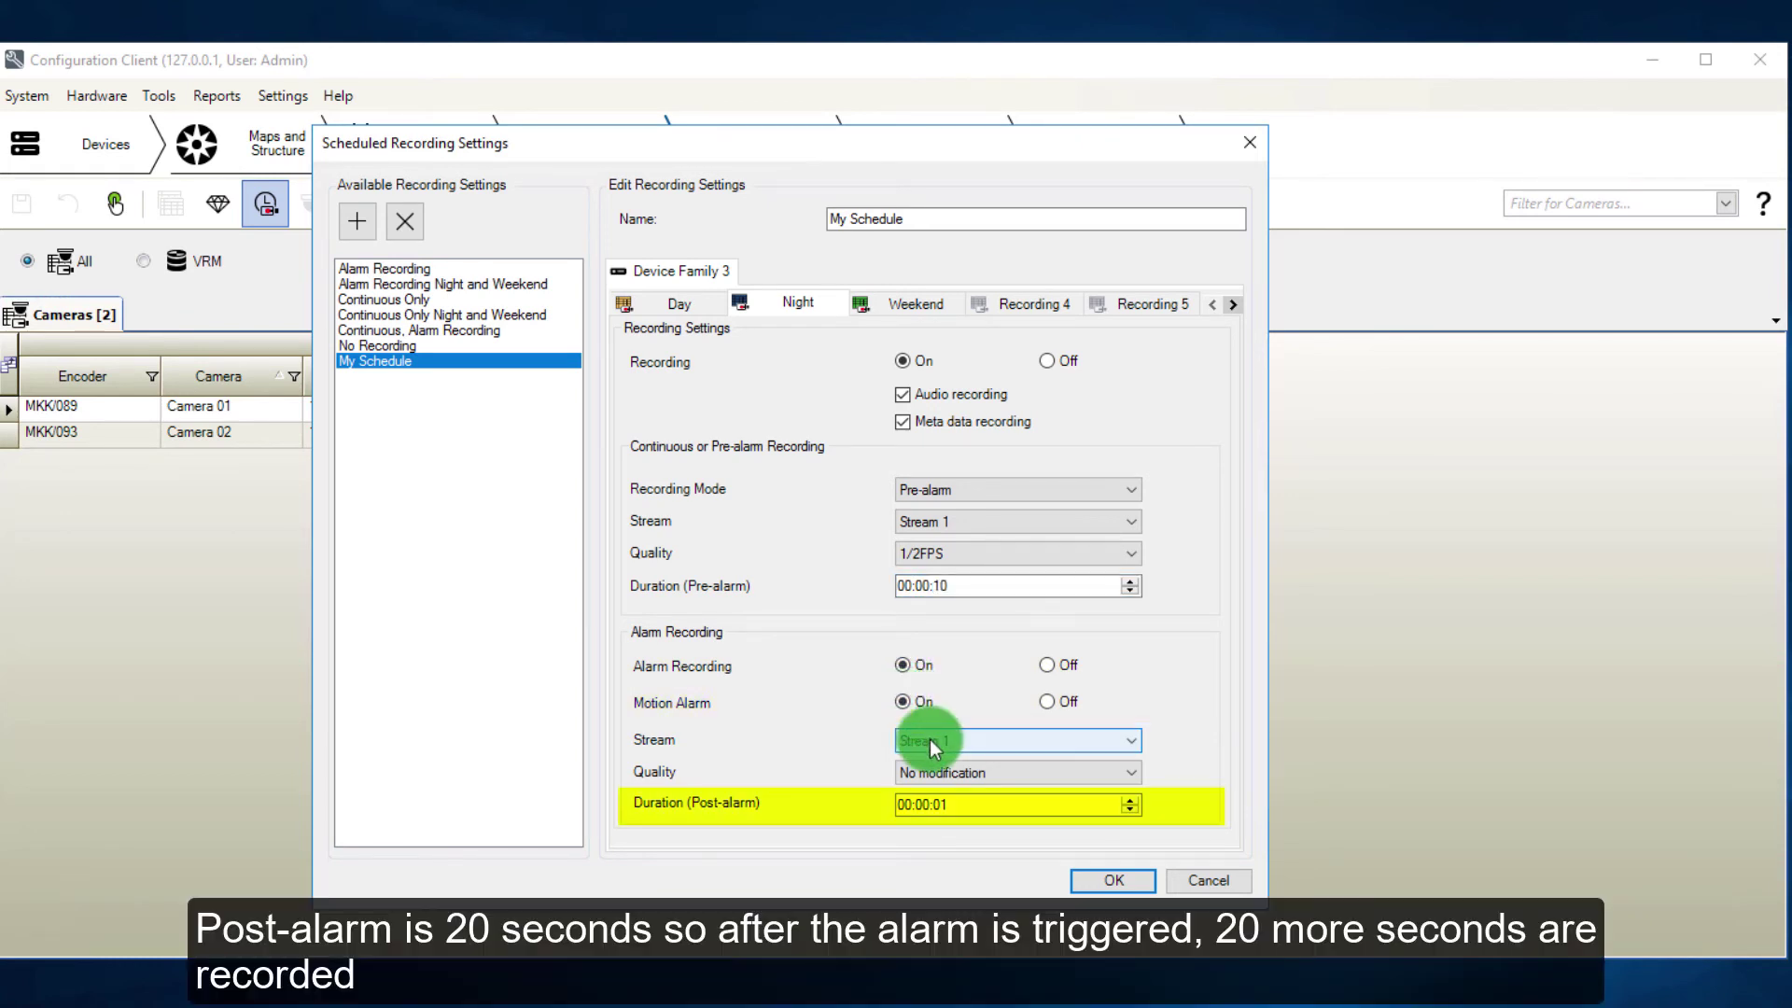
pyautogui.click(937, 808)
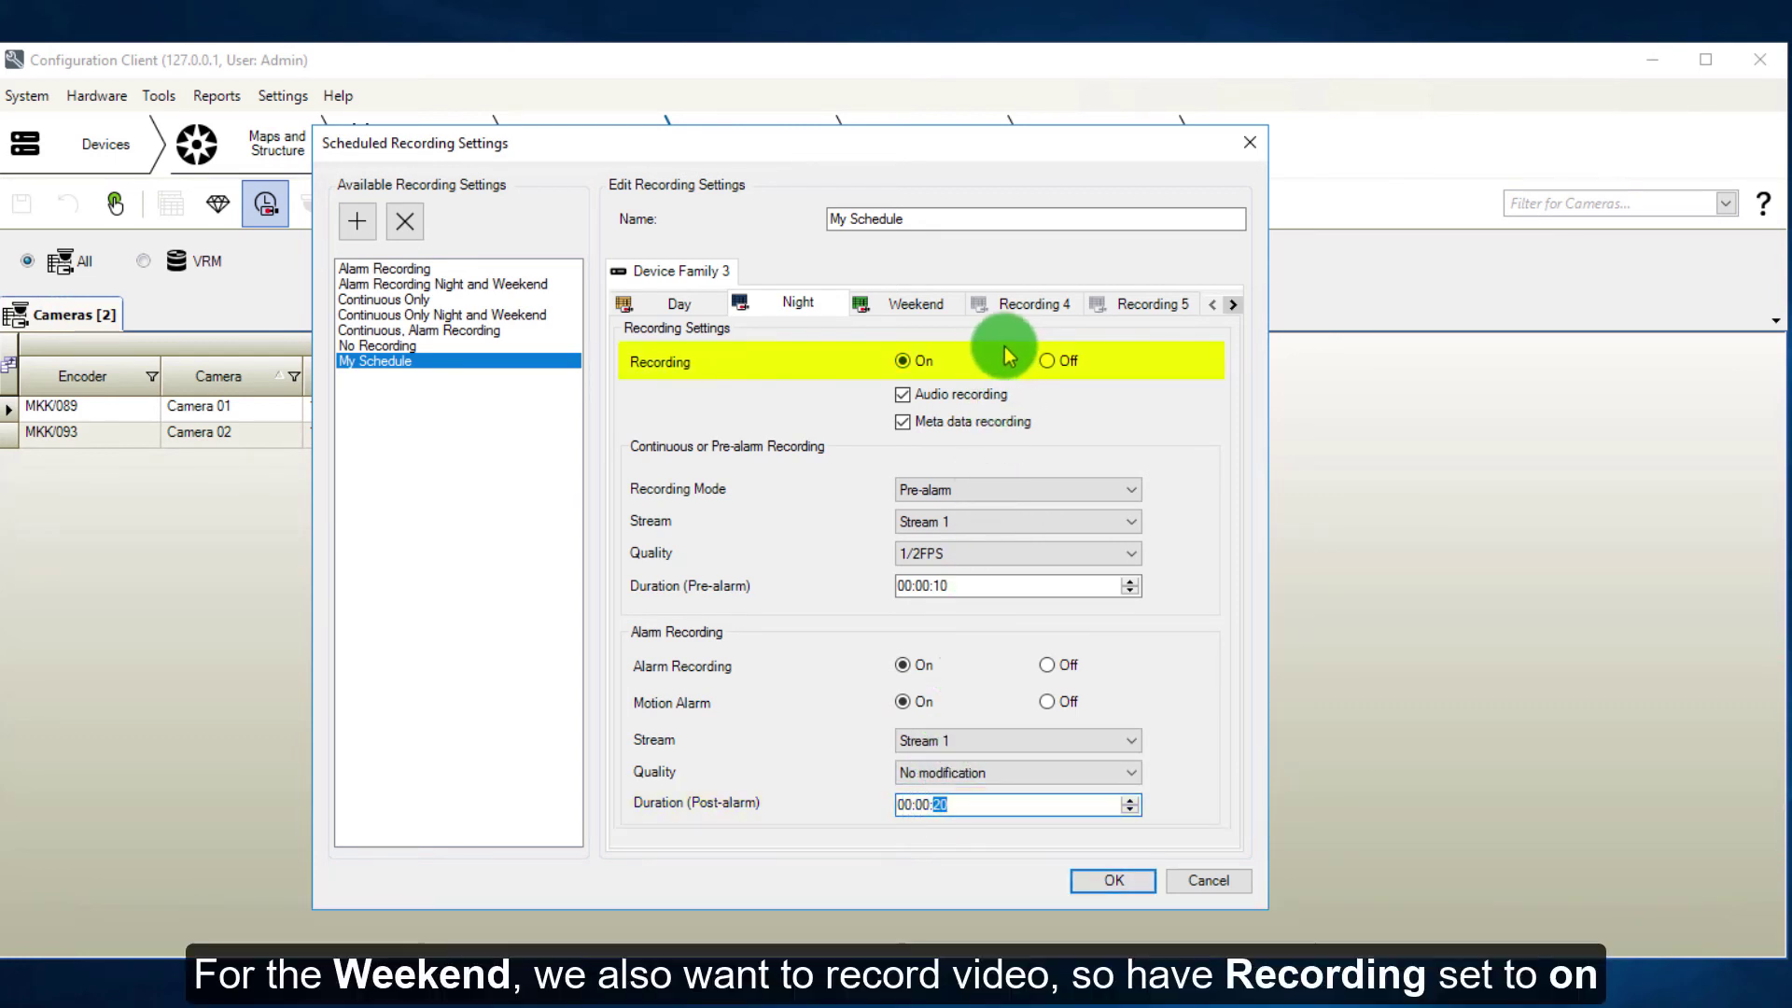
# Set My Schedule's weekend recording to 1/4FPS with alarm recording Off, and confirm.
pyautogui.click(929, 304)
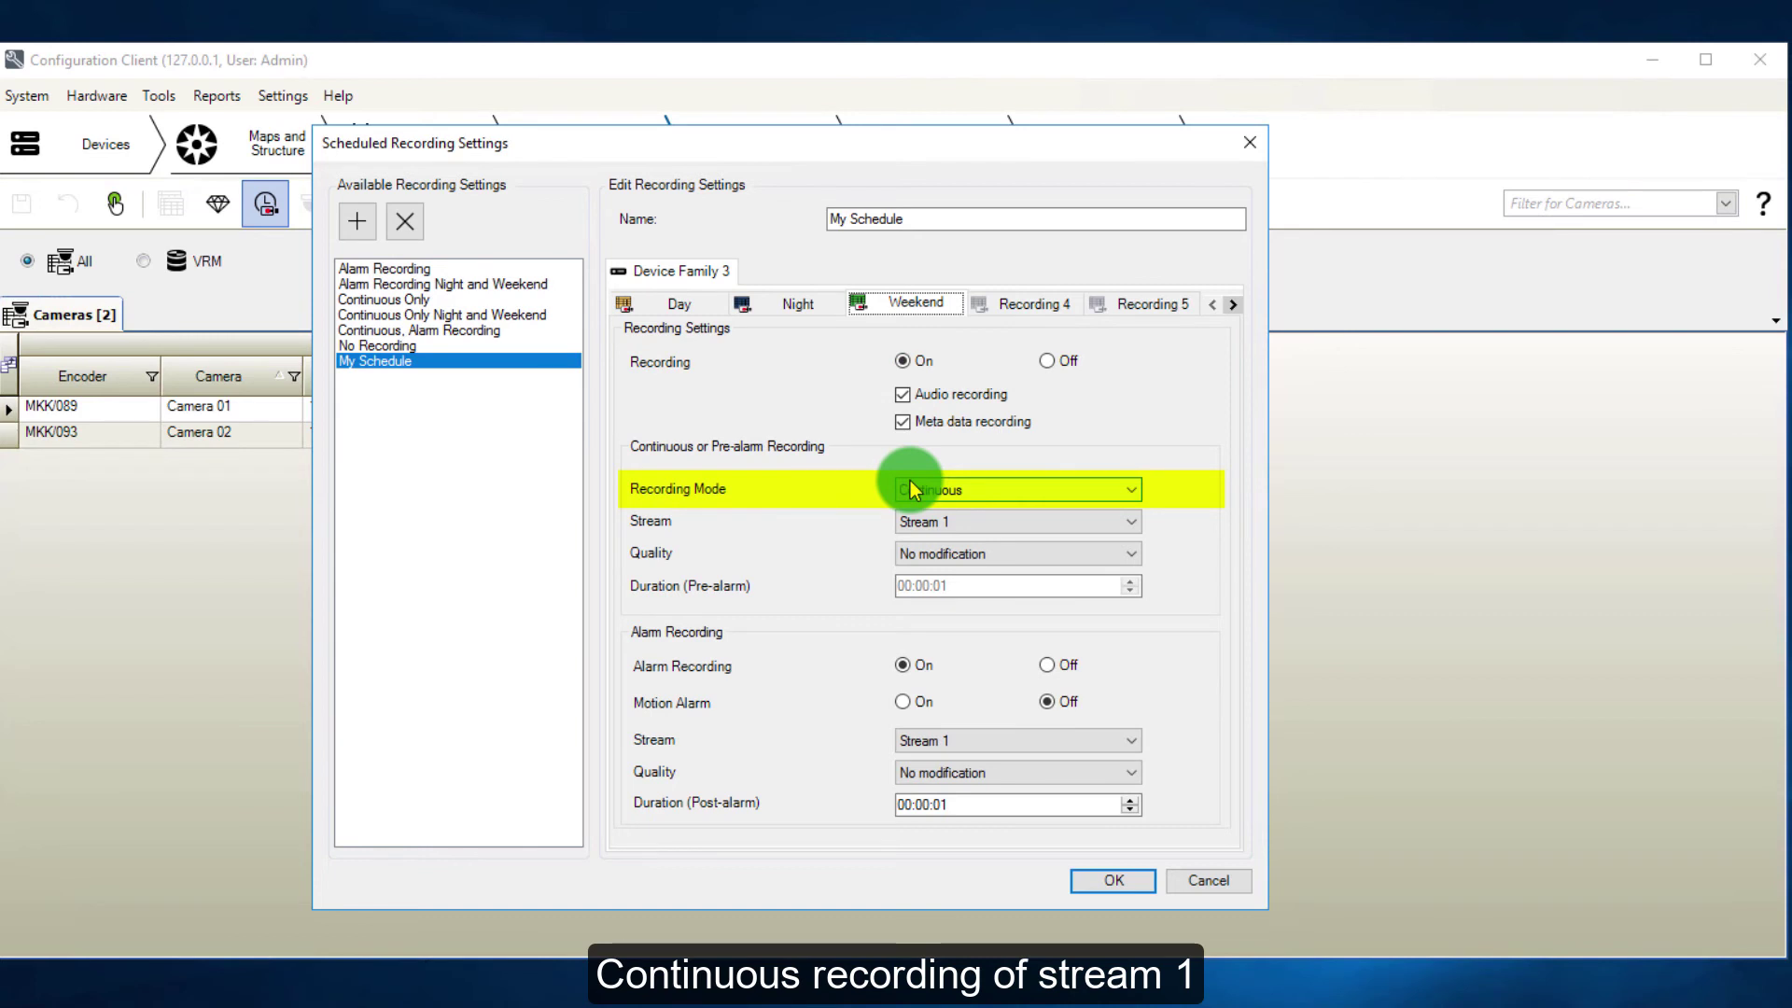
pyautogui.click(916, 553)
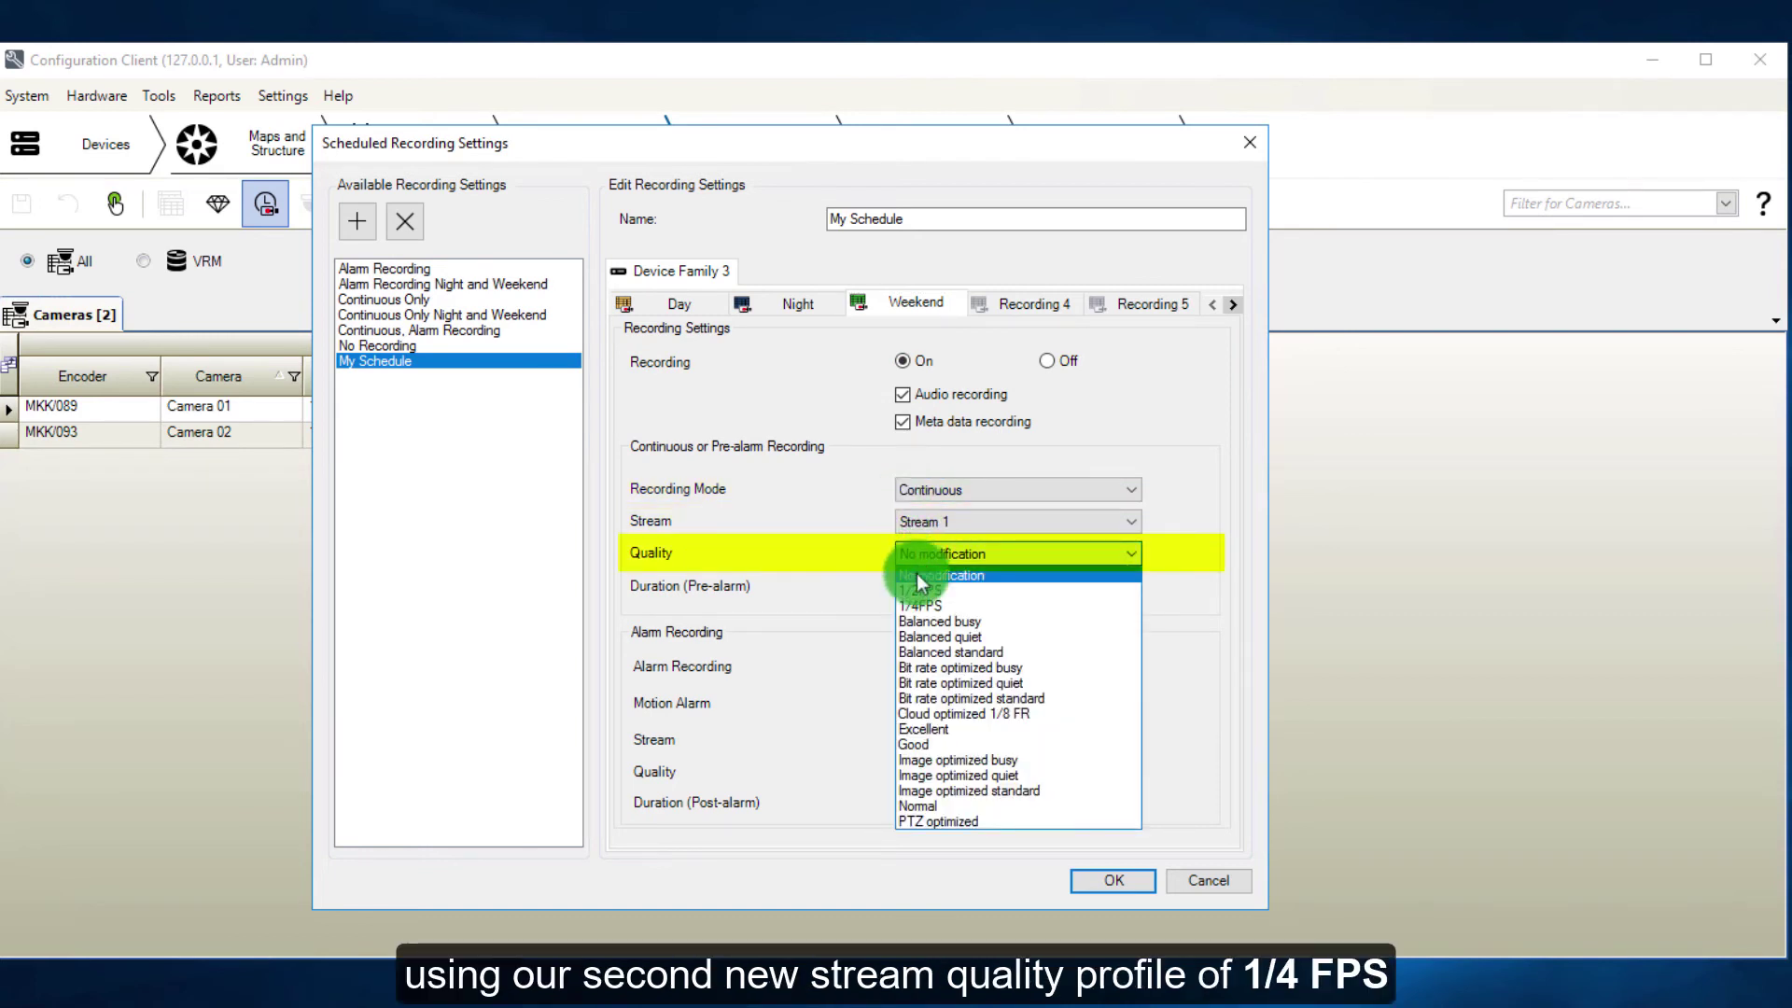
pyautogui.click(919, 605)
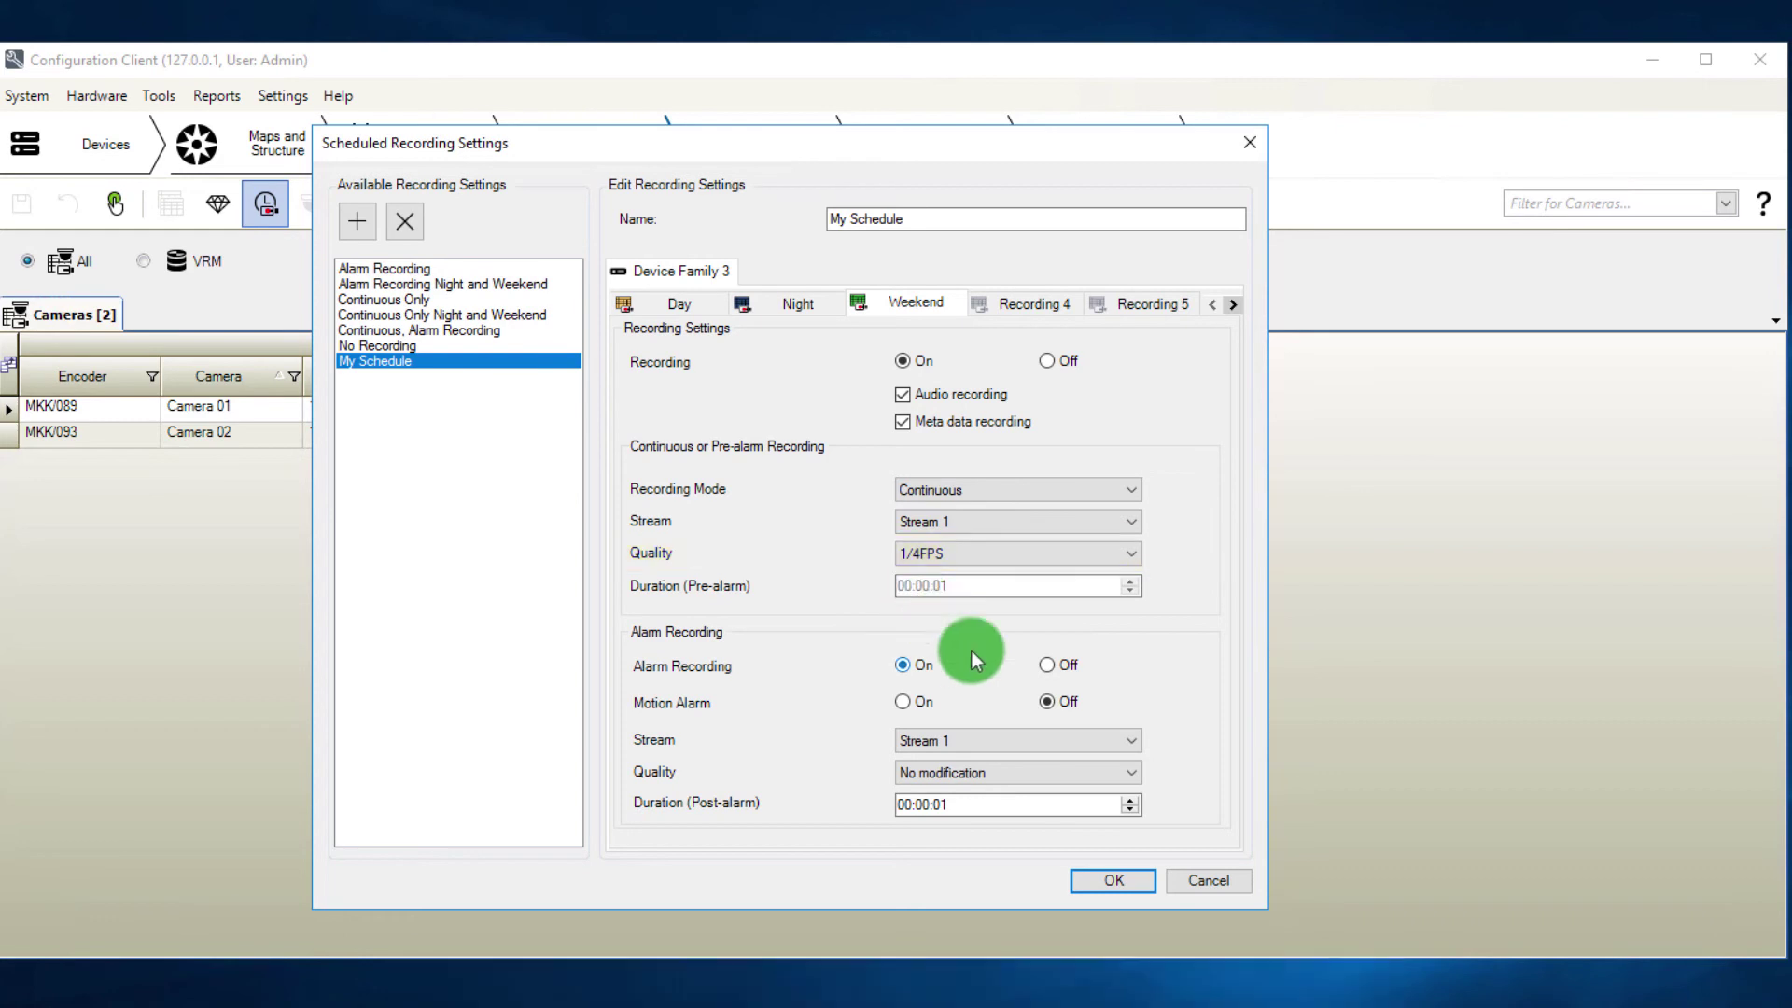
pyautogui.click(1047, 666)
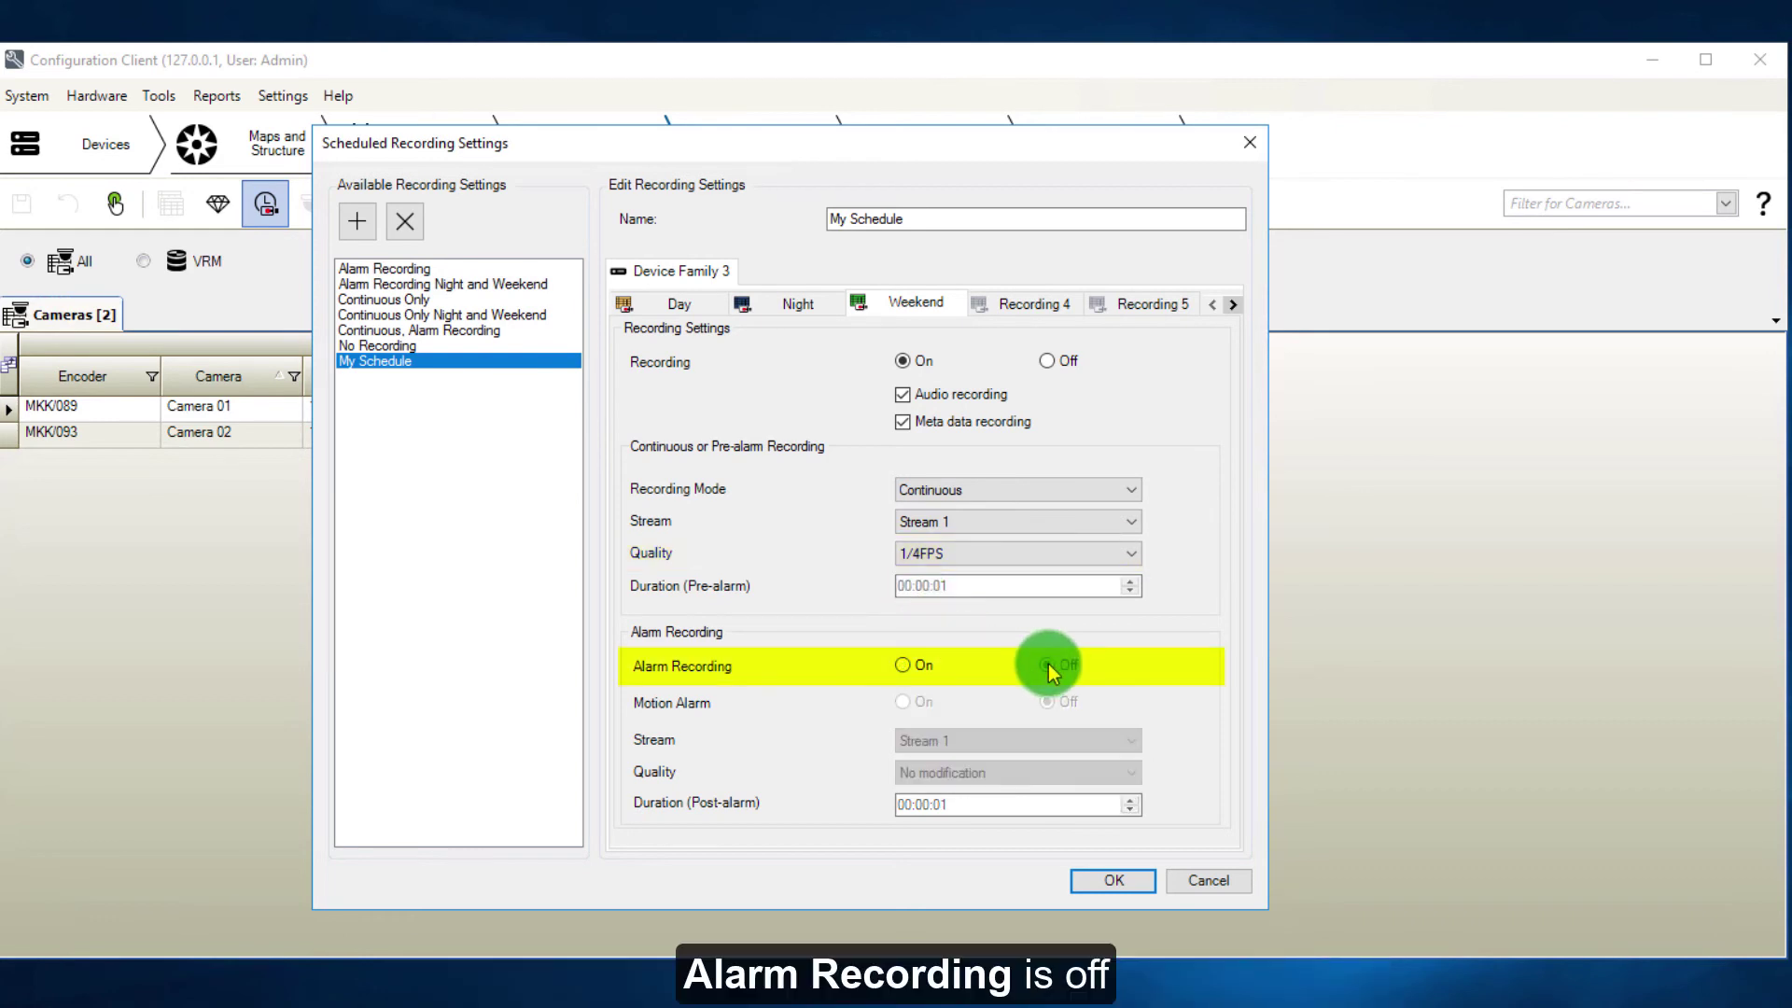
pyautogui.click(1112, 881)
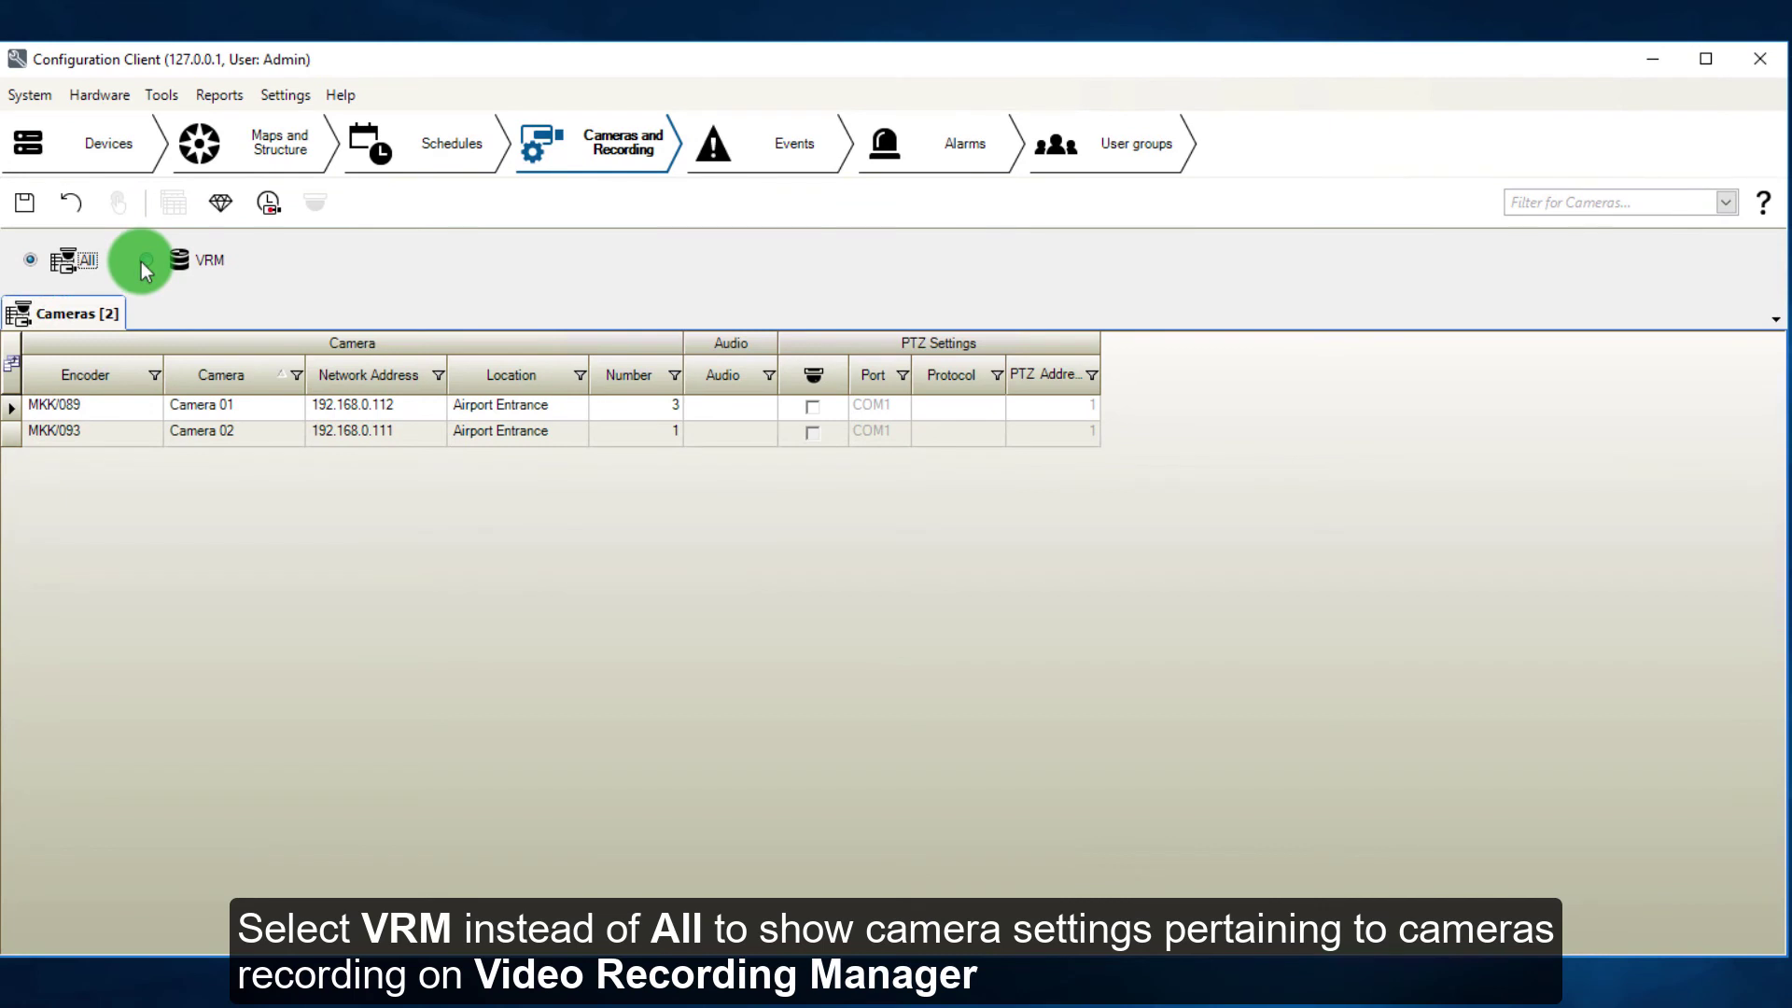
# In the VRM camera grid, set Stream 1 quality to Image optimized standard for Camera 01 and Camera 02.
pyautogui.click(142, 261)
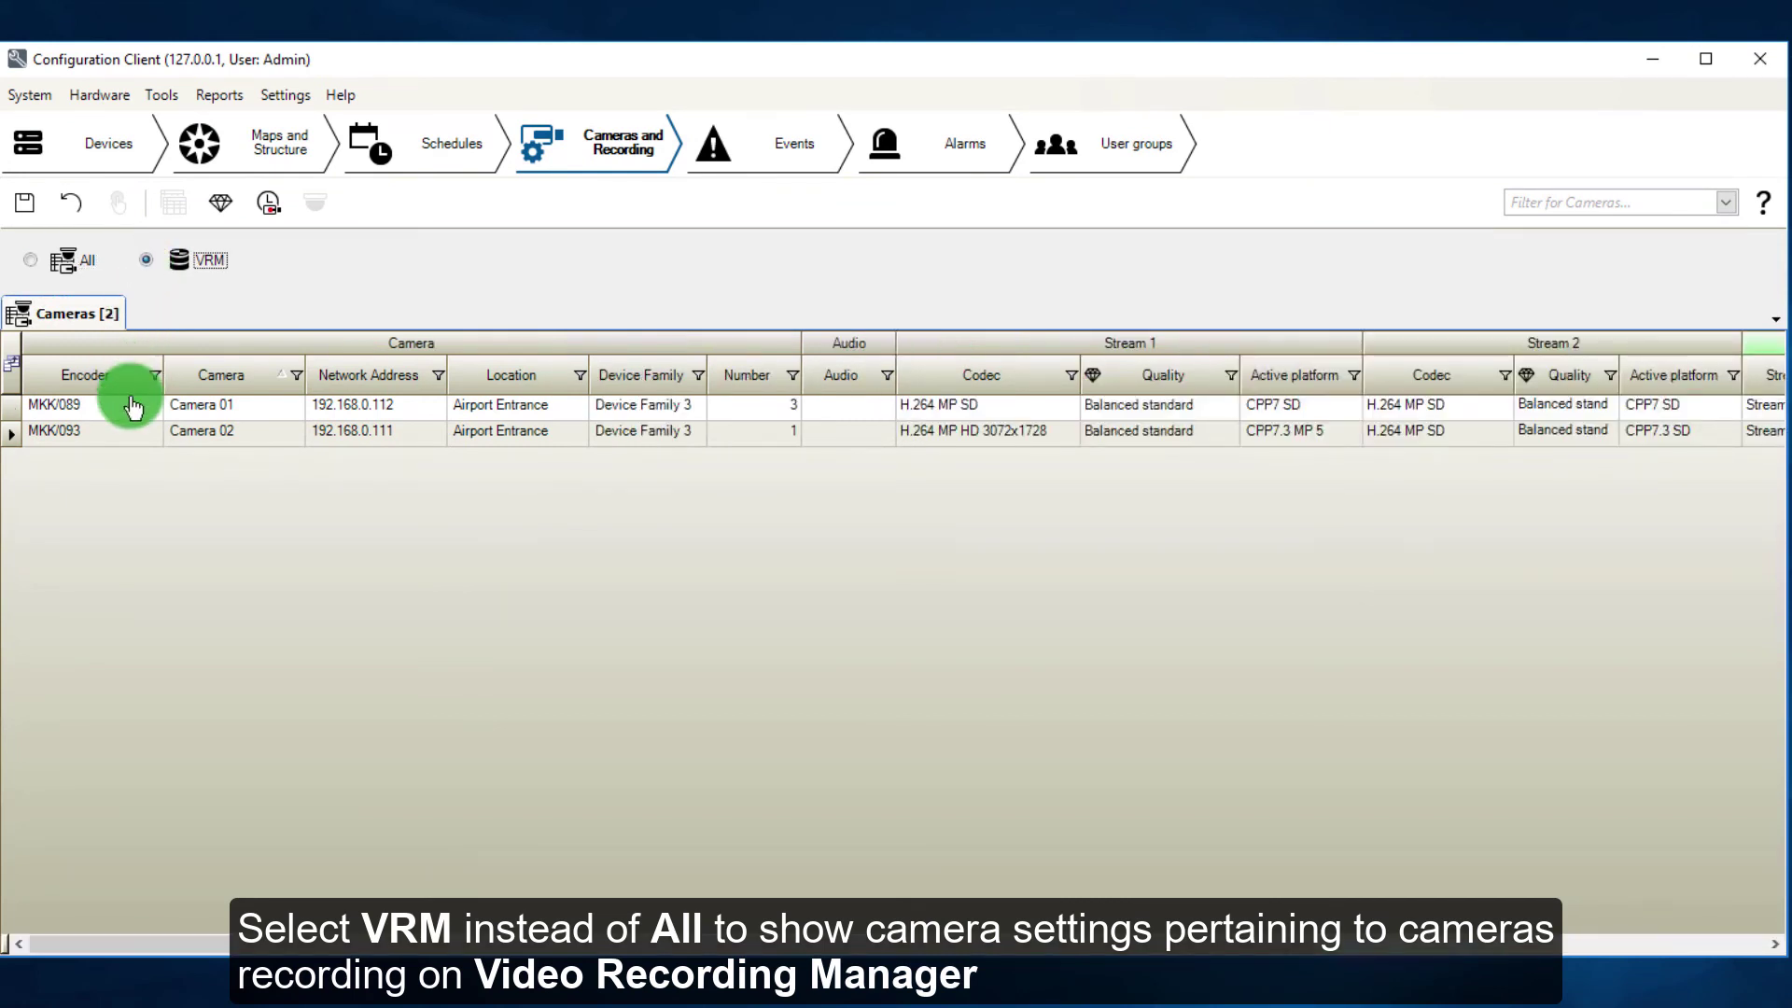
pyautogui.click(1228, 410)
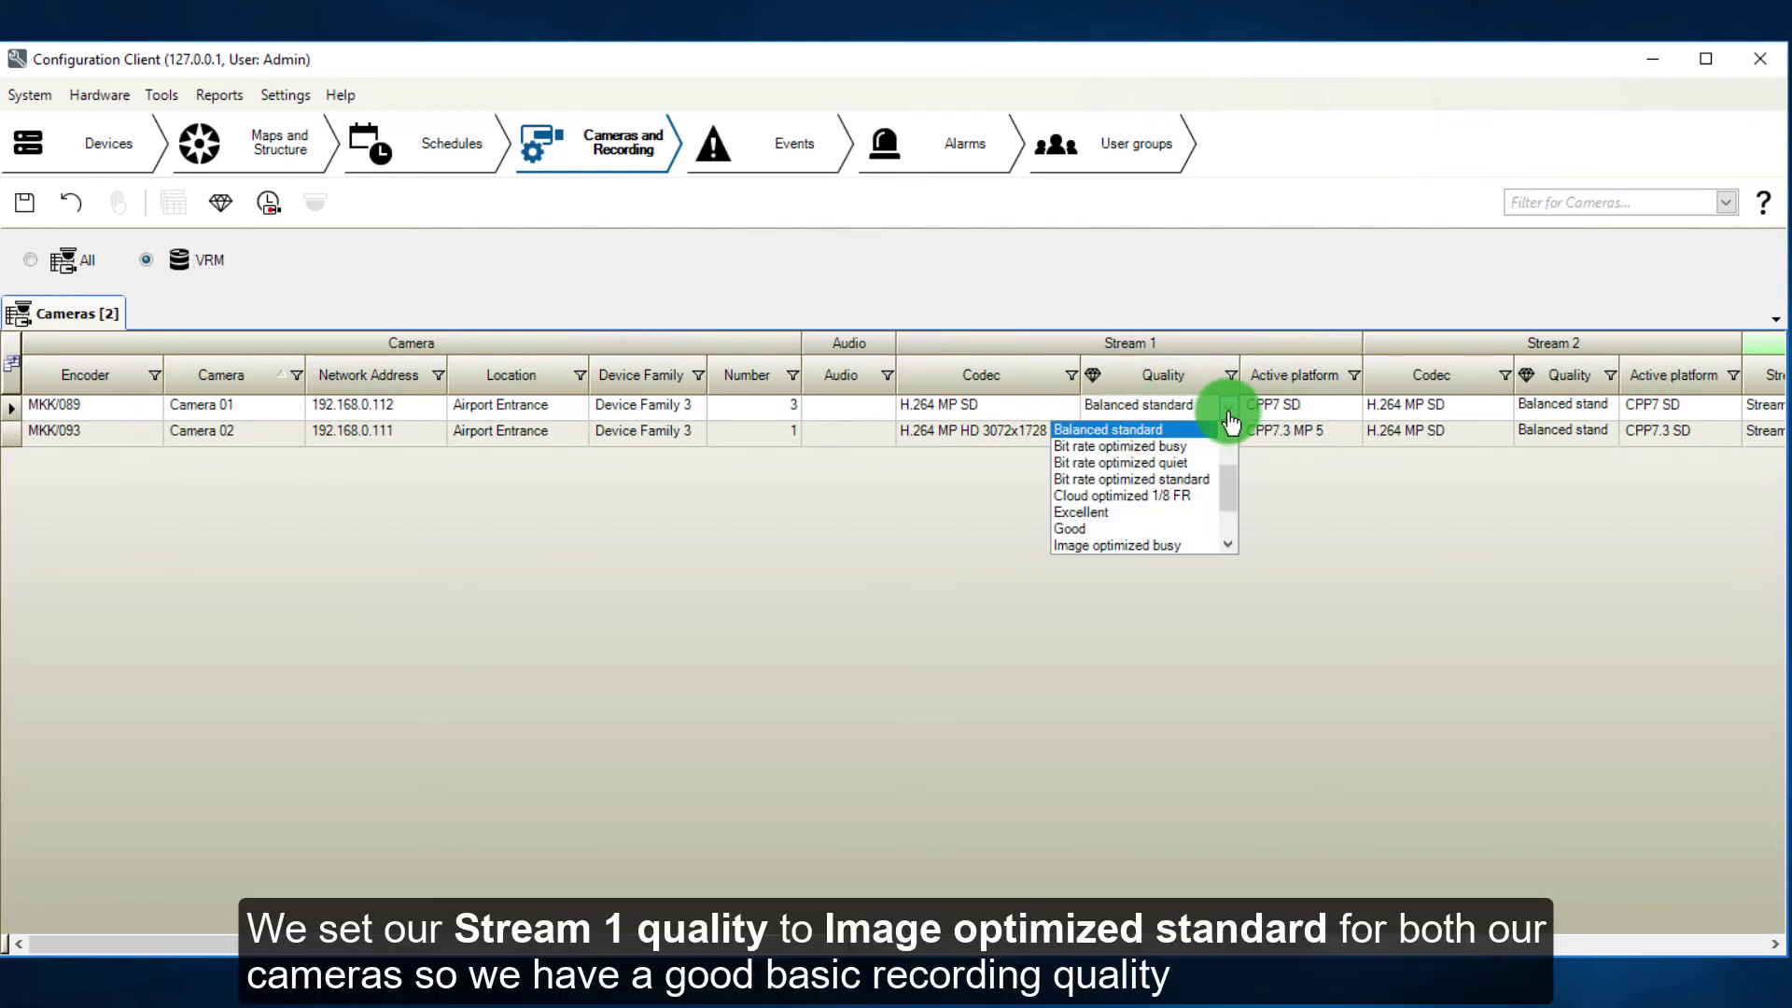
pyautogui.moveTo(1233, 446); pyautogui.dragTo(1224, 550)
pyautogui.click(1201, 511)
pyautogui.click(1227, 432)
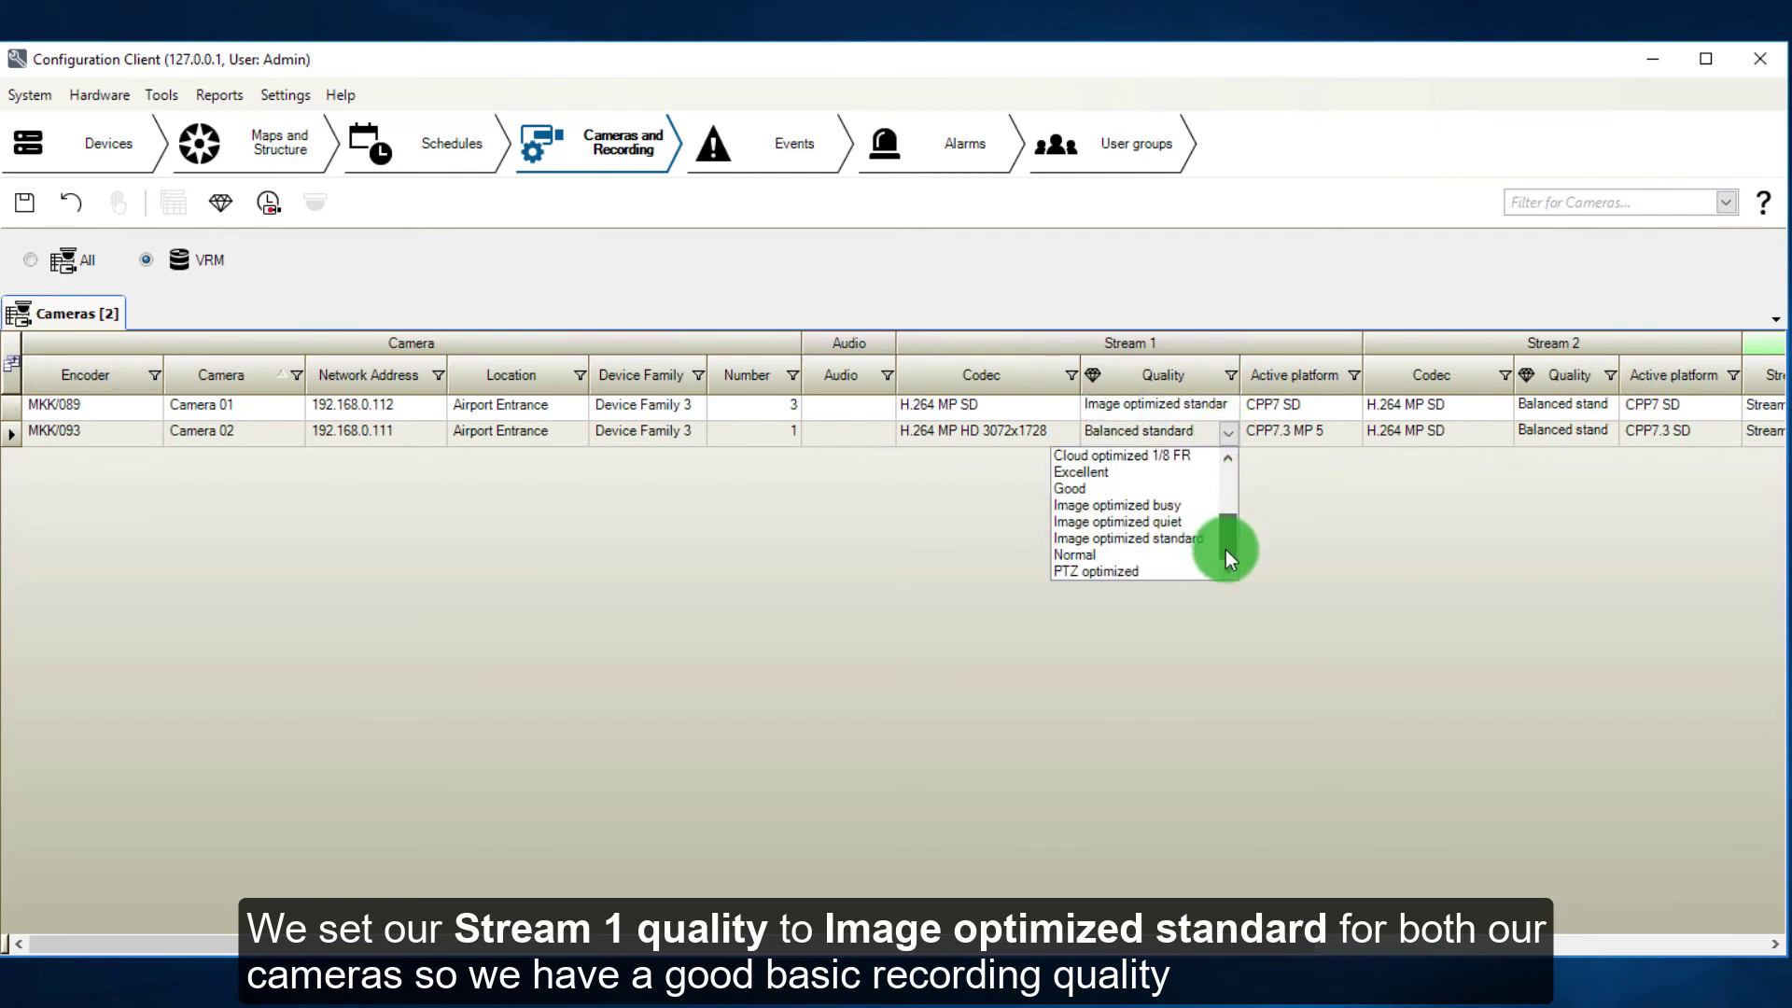
pyautogui.click(1204, 540)
# Set Stream 2 quality to 1/4FPS for Camera 01 and Camera 02.
pyautogui.moveTo(1216, 950); pyautogui.dragTo(1687, 901)
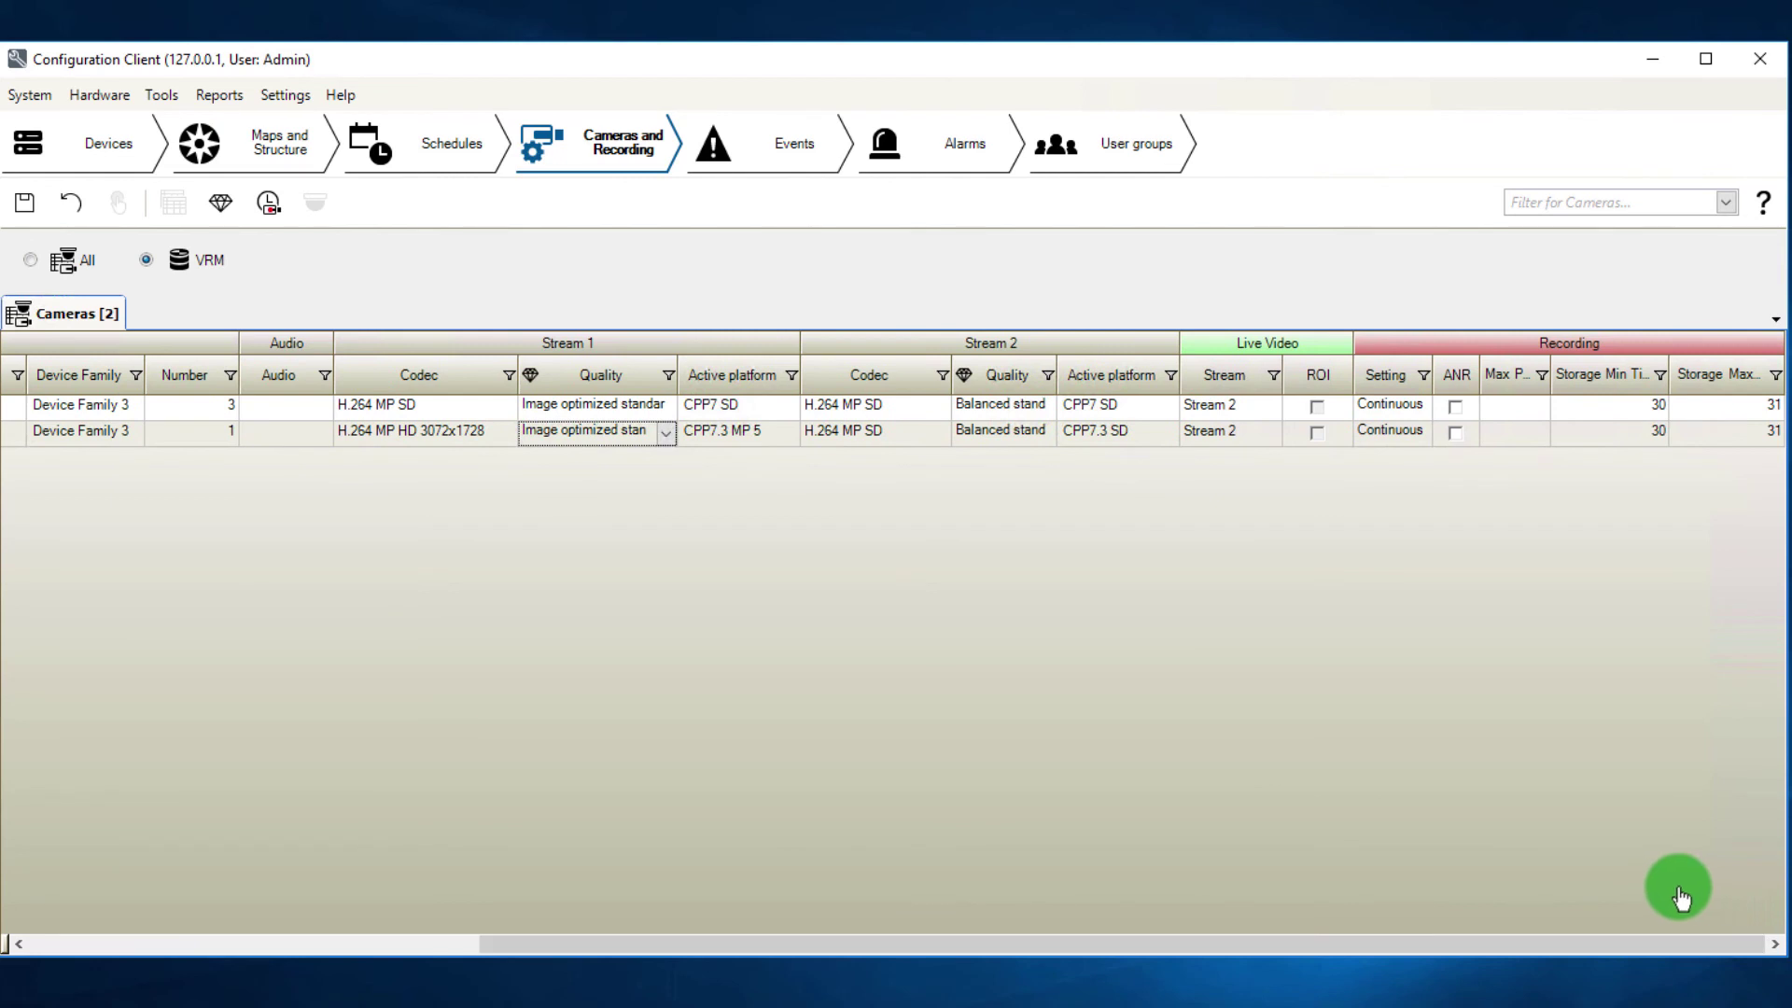
pyautogui.click(1047, 420)
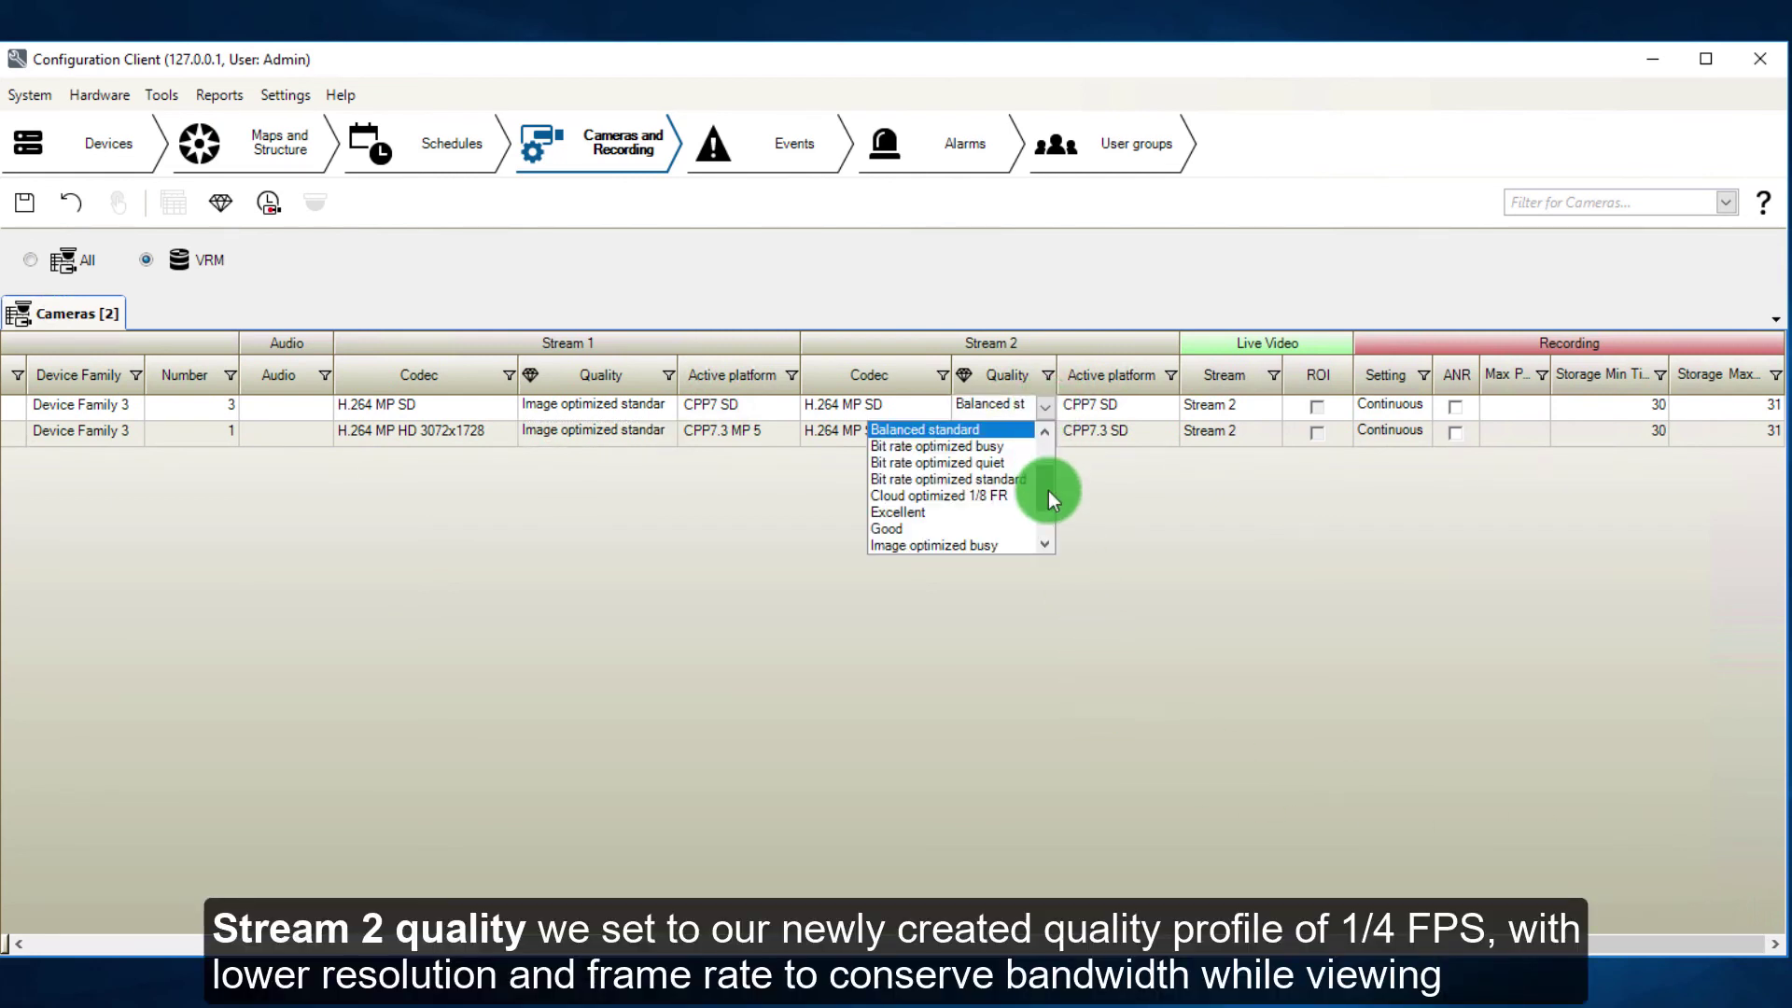
pyautogui.scroll(2, 1047, 491)
pyautogui.click(994, 444)
pyautogui.click(1046, 432)
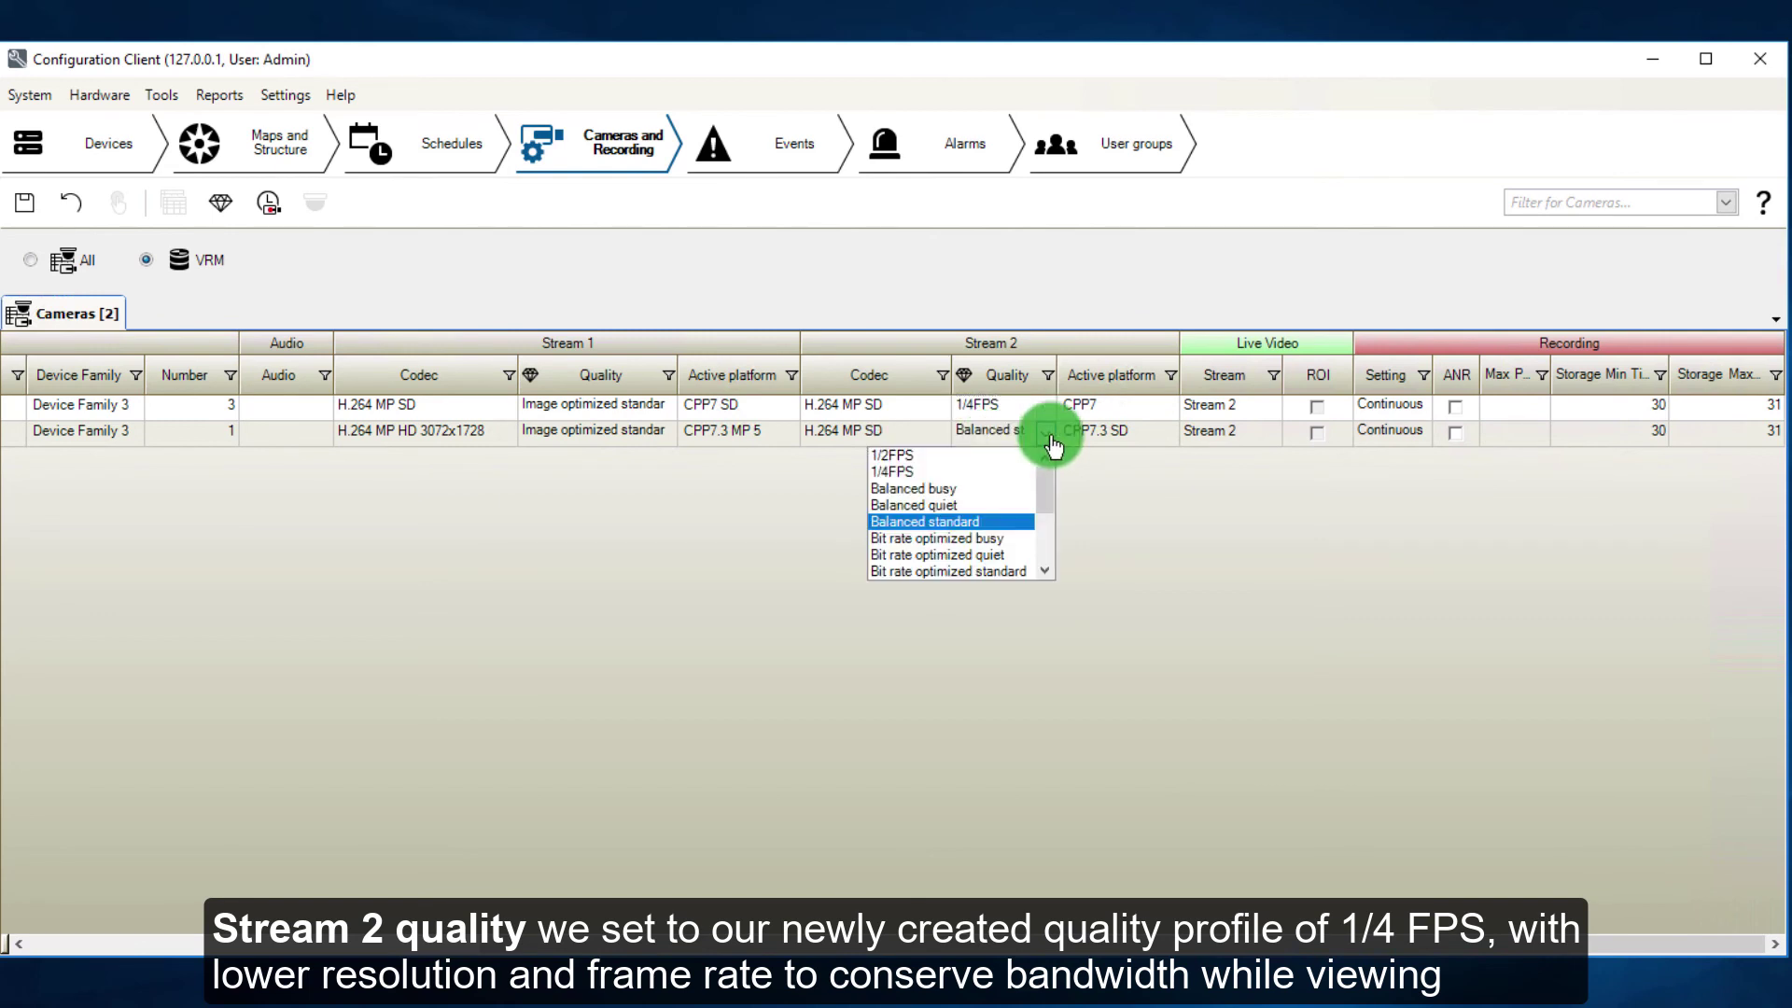
pyautogui.click(989, 472)
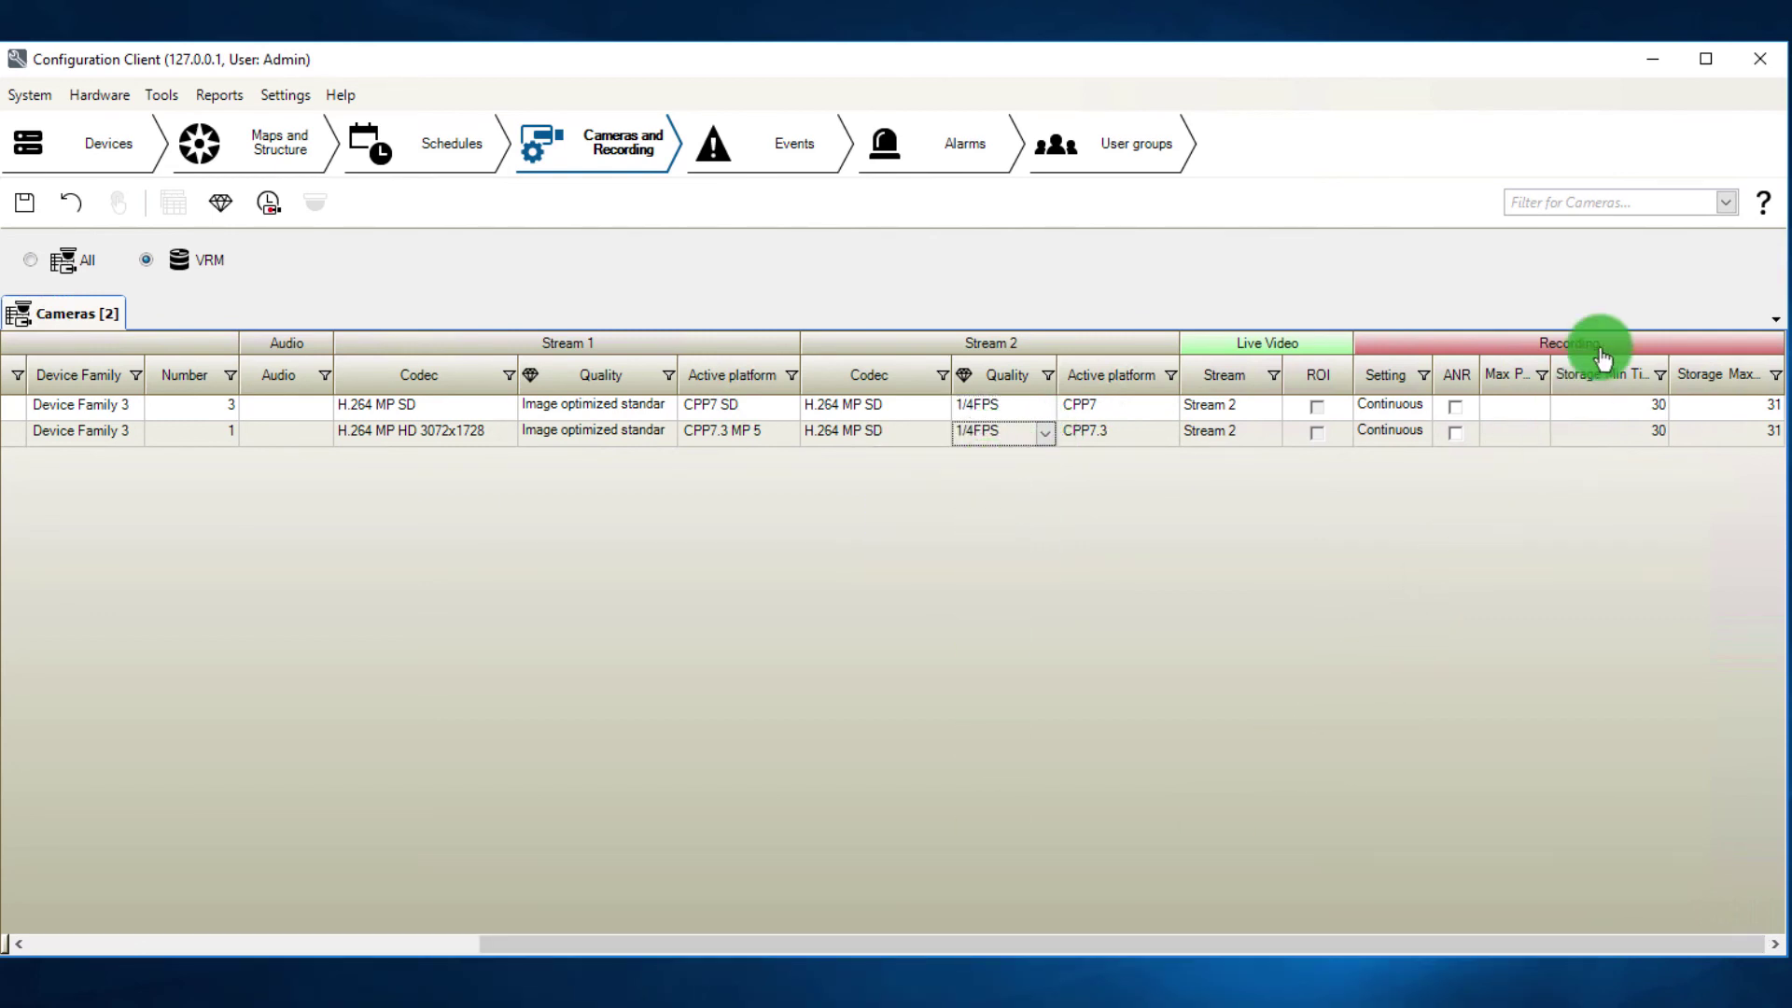
# Assign the My Schedule recording setting to Camera 01 and Camera 02.
pyautogui.click(1421, 405)
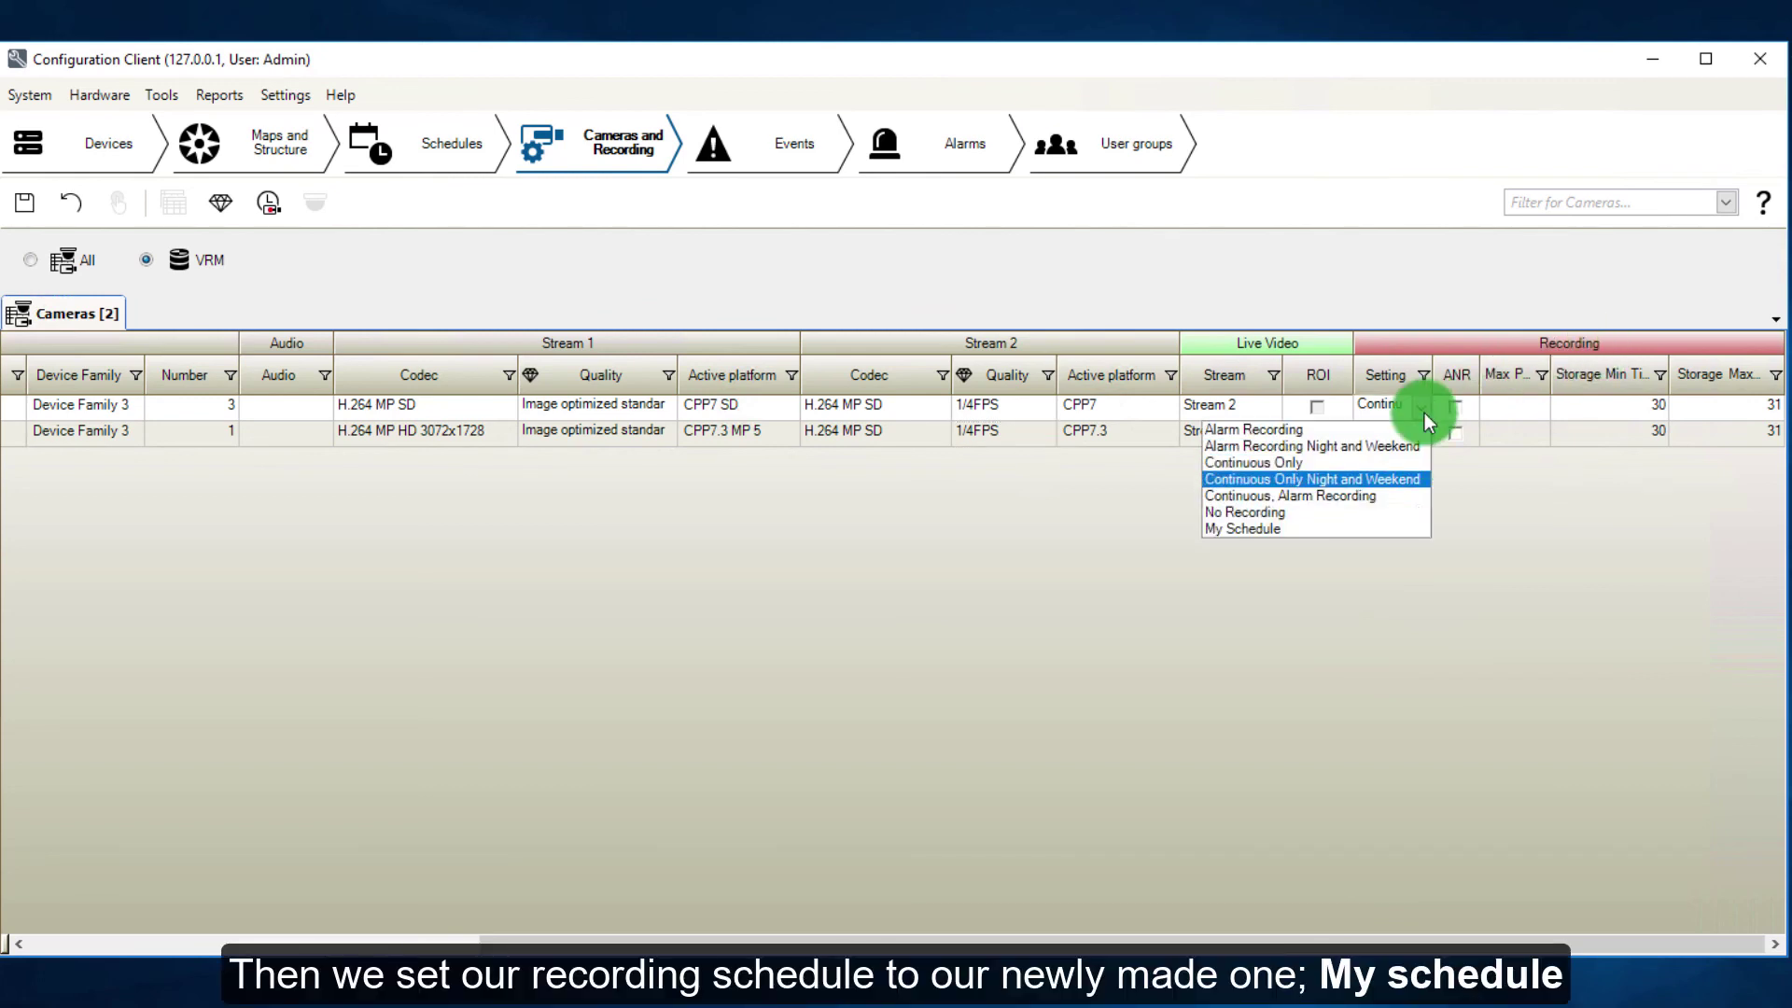
pyautogui.click(1273, 532)
pyautogui.click(1428, 444)
pyautogui.click(1423, 437)
pyautogui.click(1305, 545)
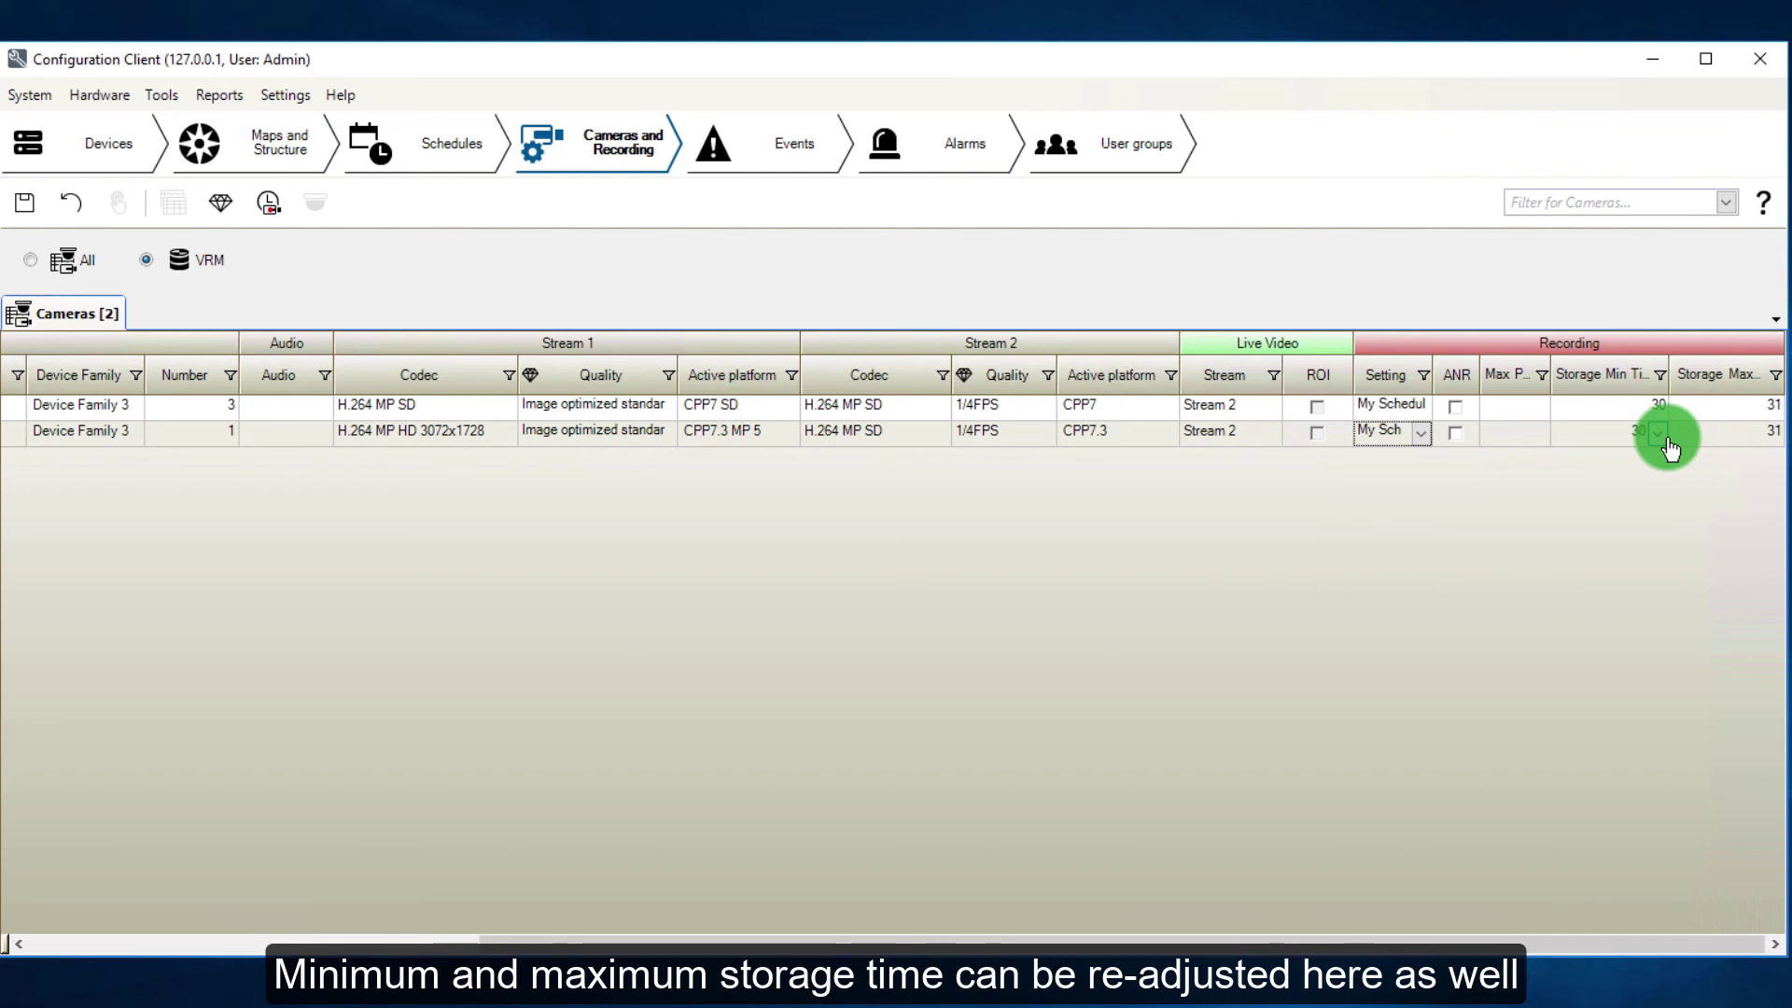
# Raise Camera 01's maximum storage time to 31.
pyautogui.click(1767, 431)
pyautogui.click(1753, 408)
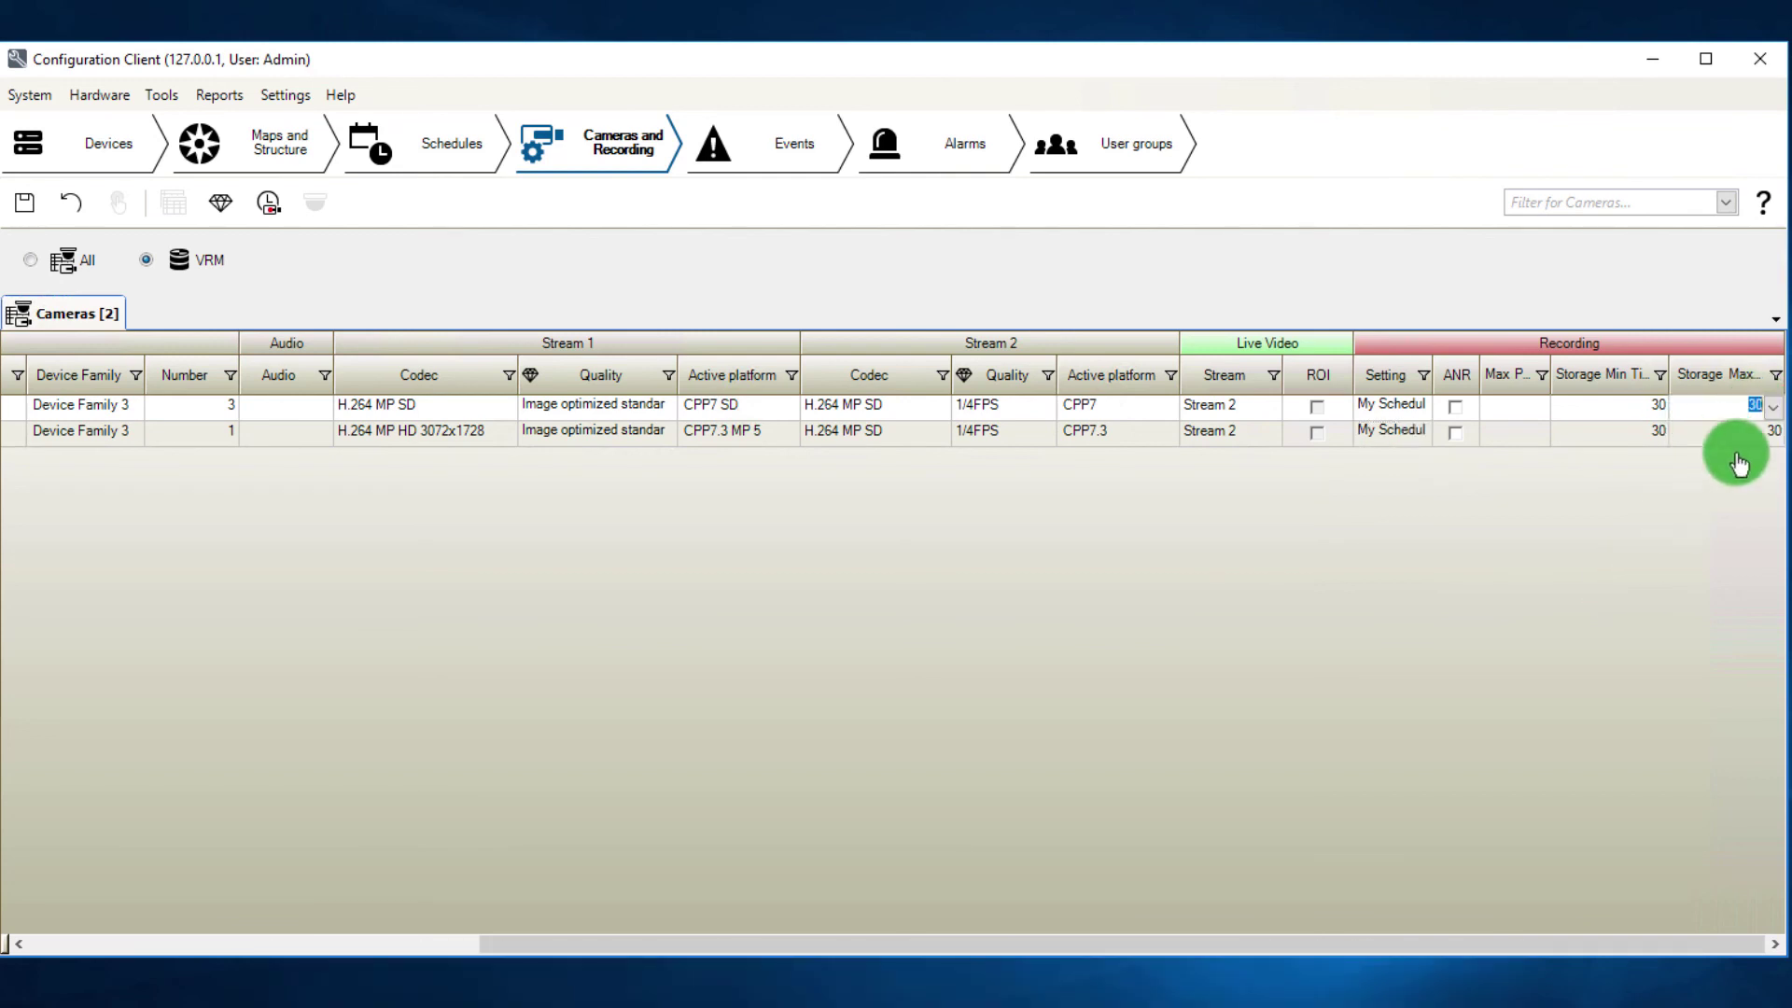
pyautogui.press('Up')
pyautogui.click(1756, 432)
# Save the configuration and start activation with the description 'Added schduled recording'.
pyautogui.click(25, 203)
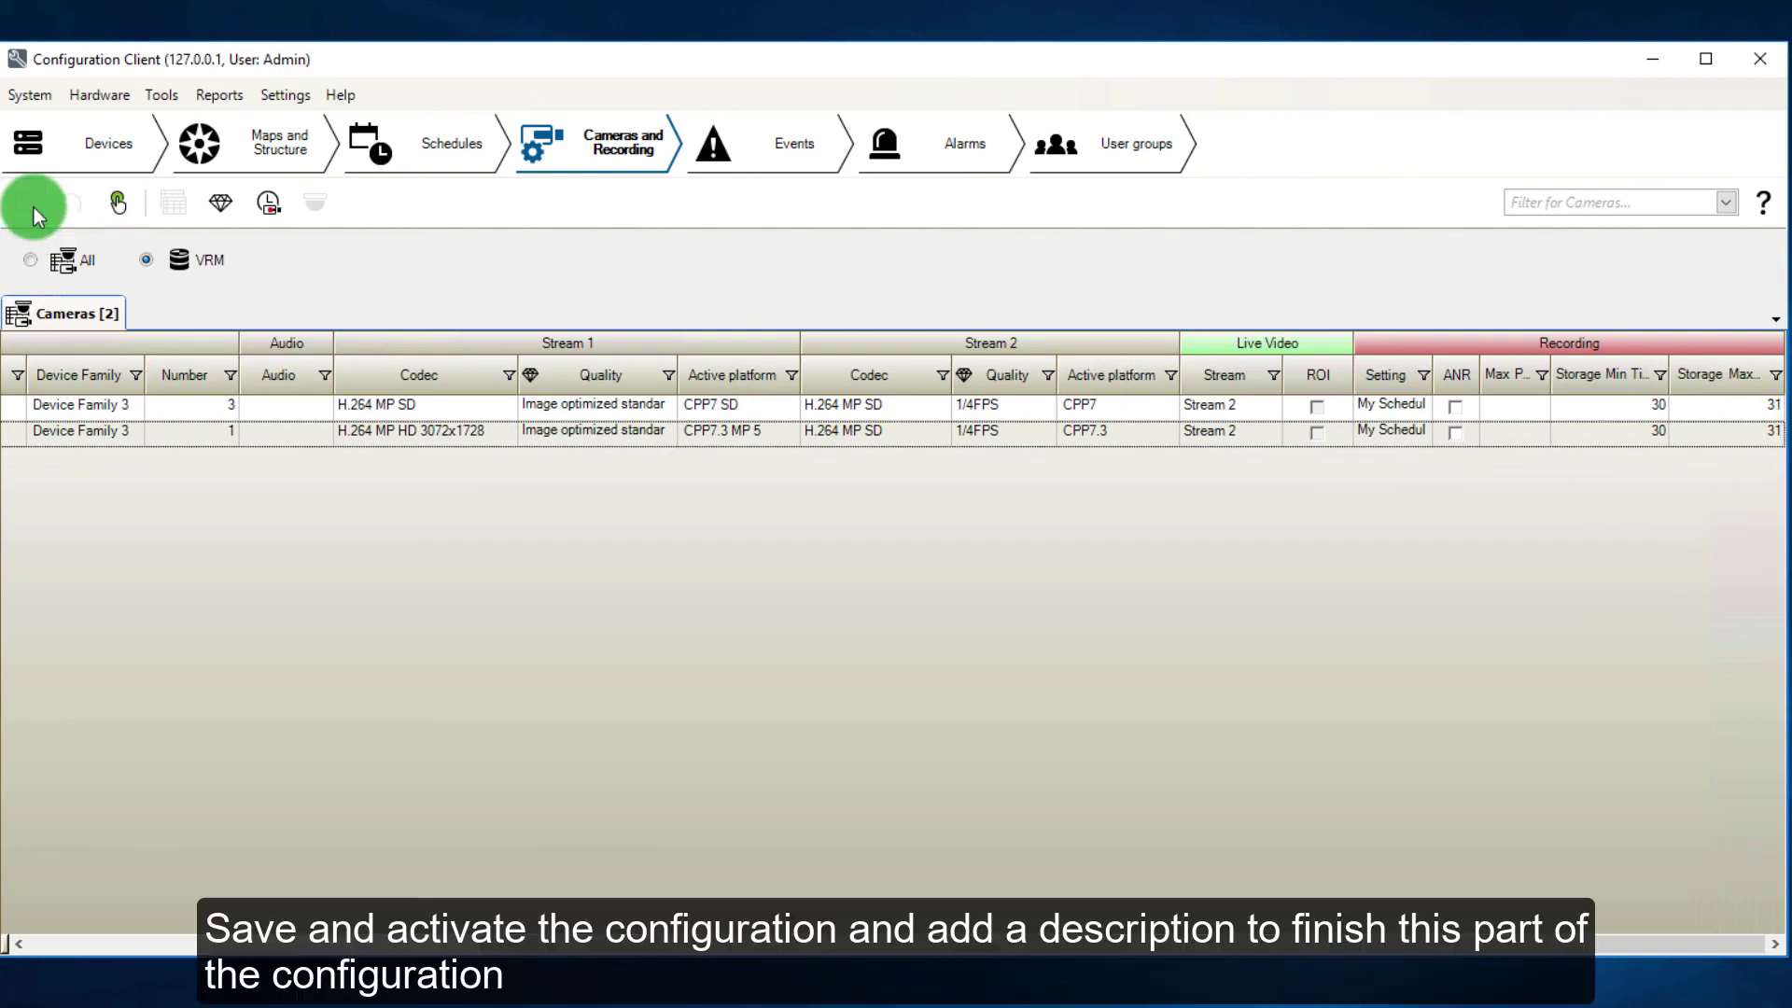
pyautogui.click(118, 203)
pyautogui.write('Added')
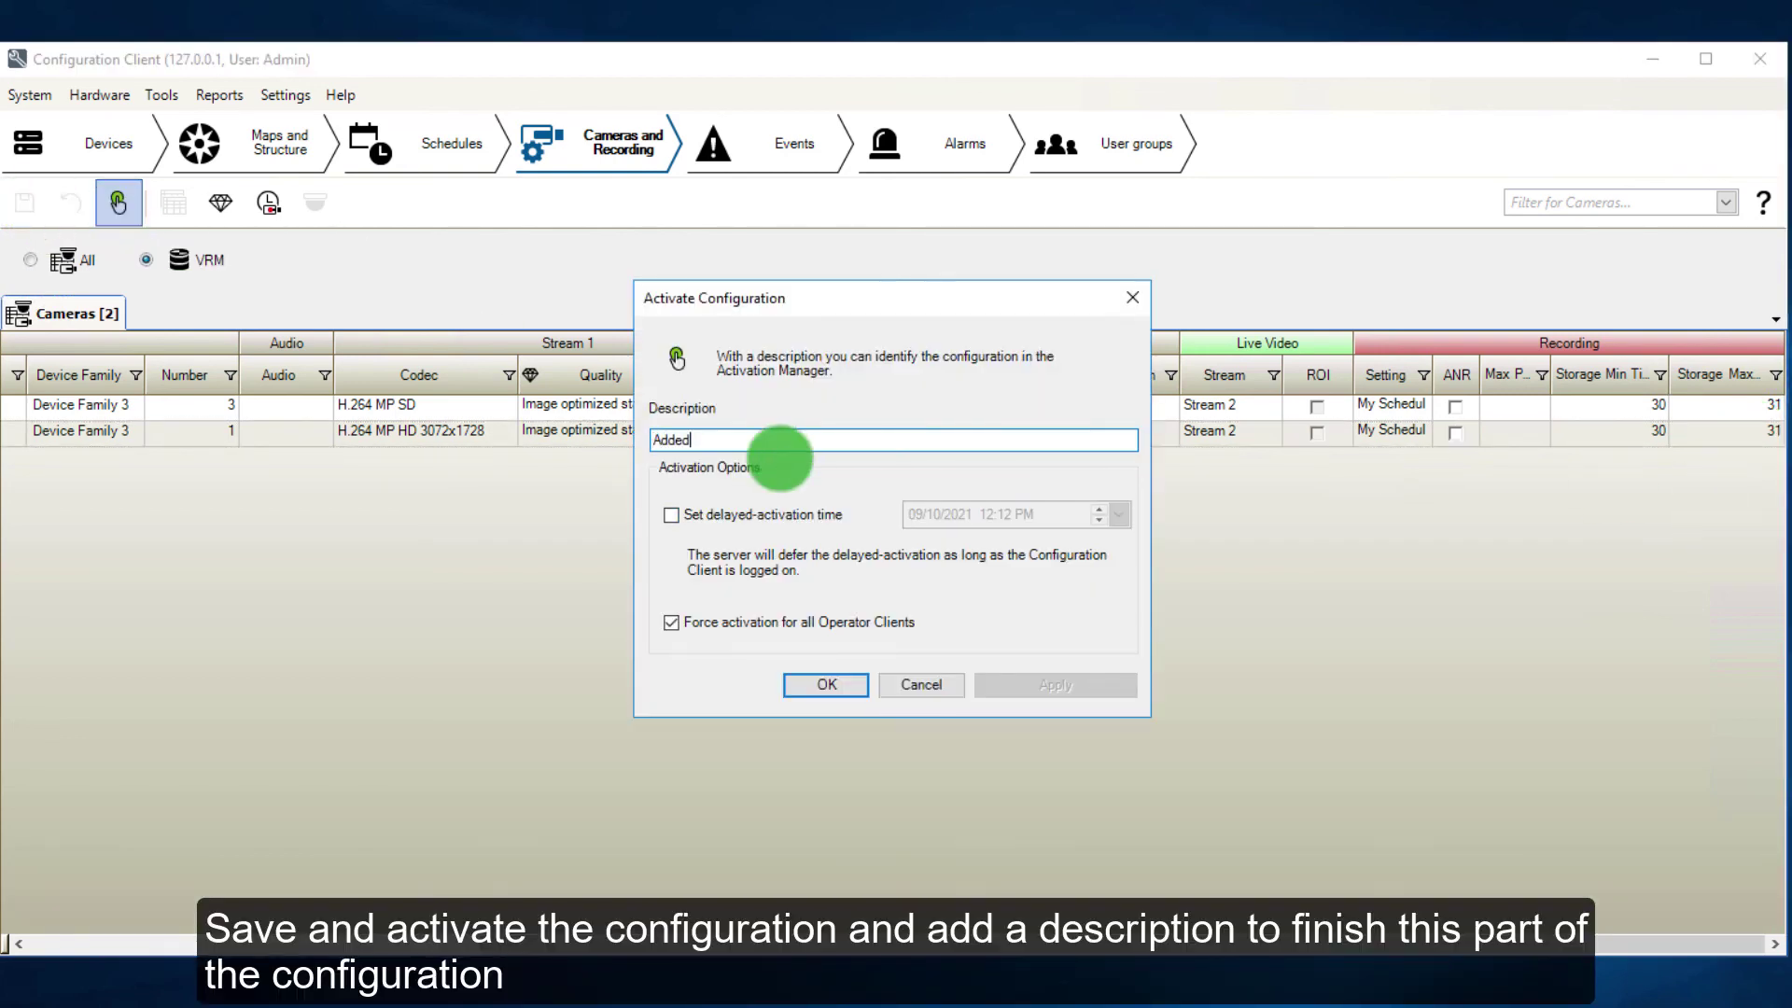
pyautogui.write(' schduled recording')
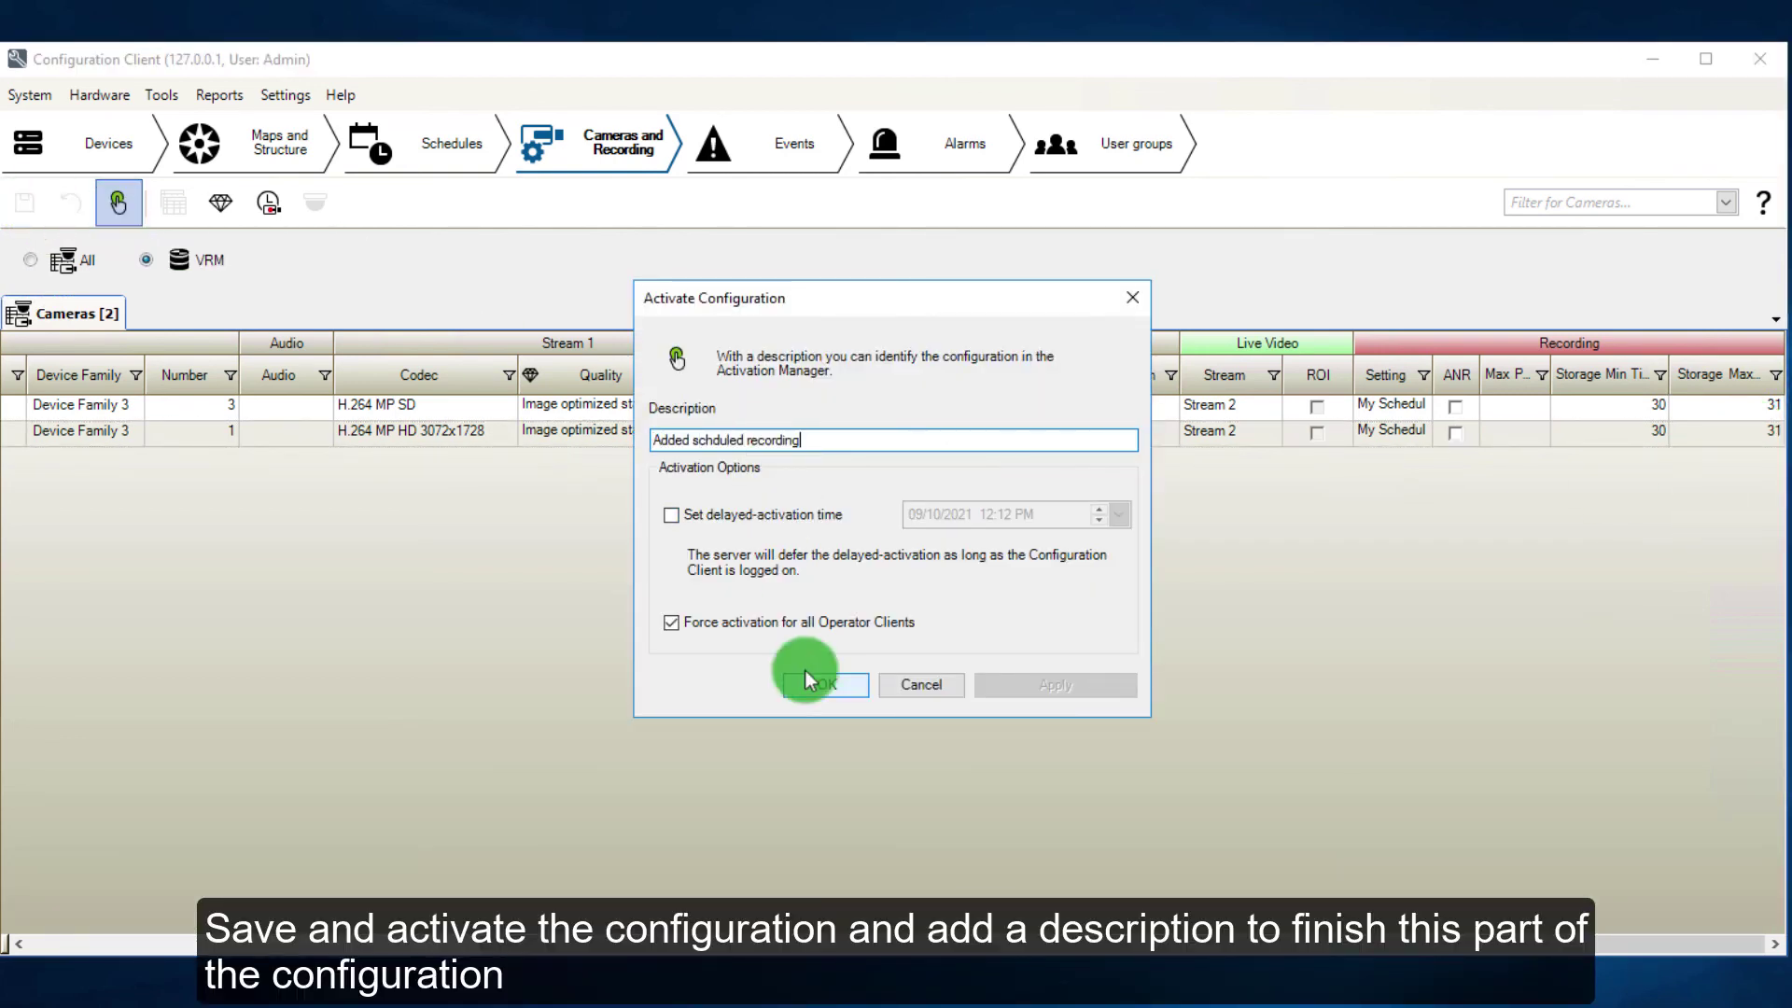